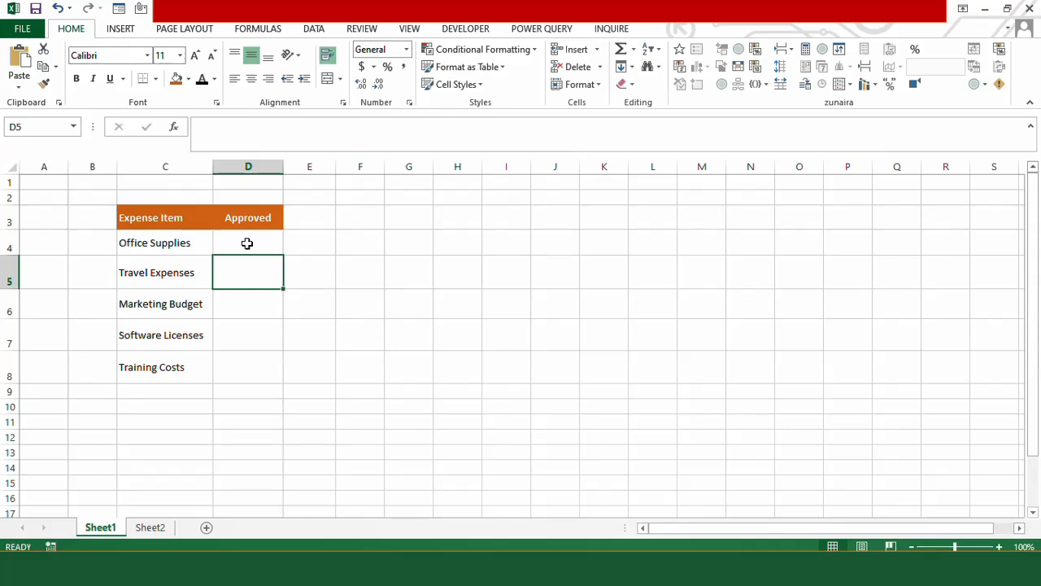
# - Draw an isosceles triangle about 0.24" high and 0.26" wide inside cell D4, beside Office Supplies
pyautogui.click(119, 30)
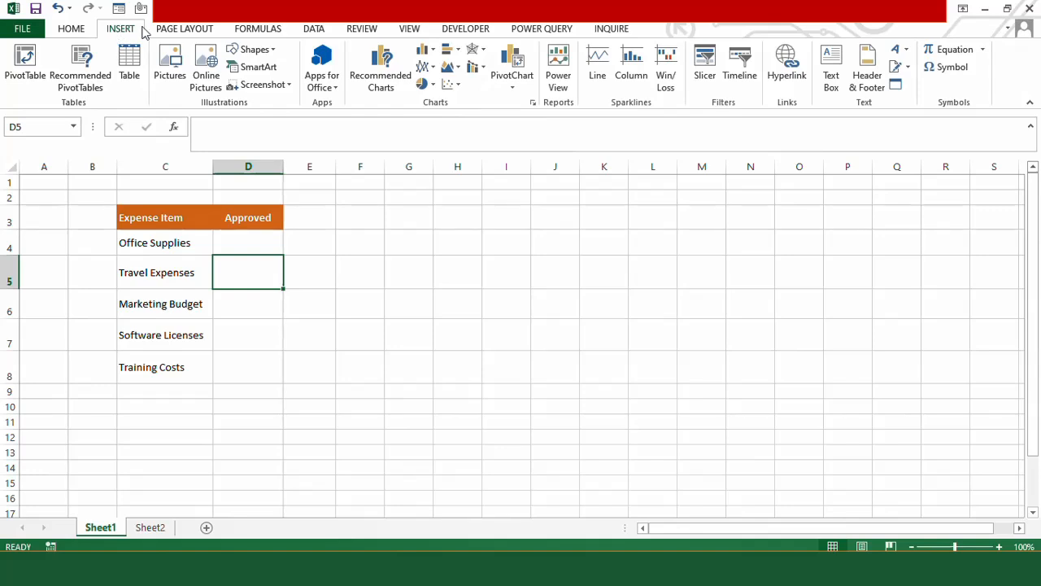
pyautogui.click(269, 51)
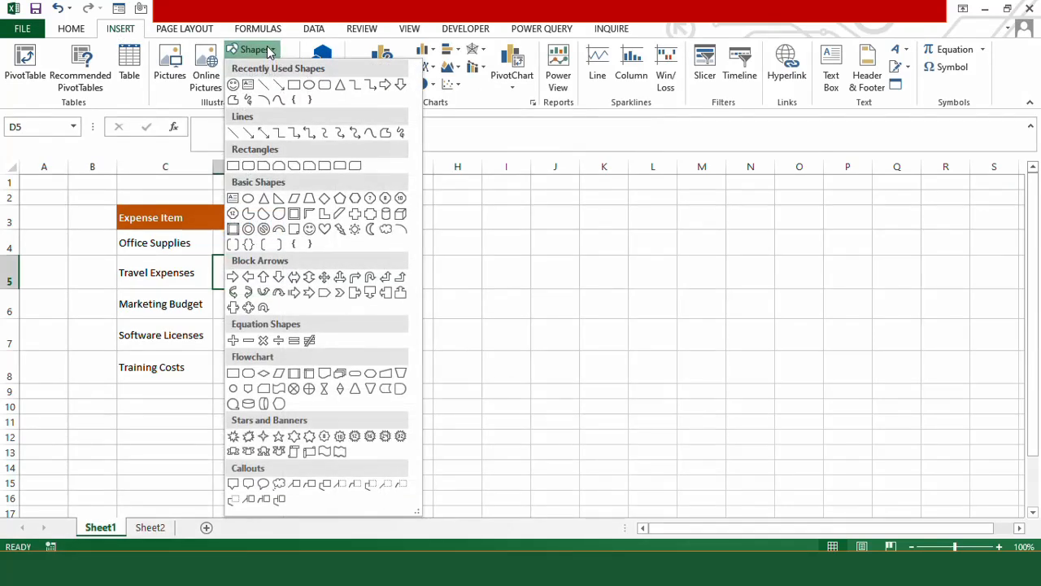
pyautogui.click(339, 84)
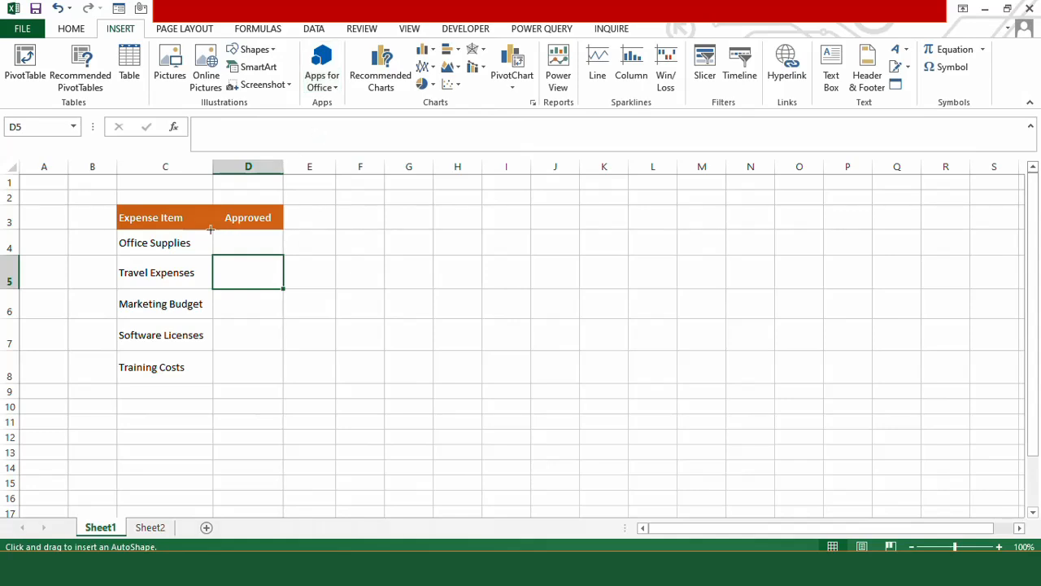
pyautogui.moveTo(239, 233); pyautogui.dragTo(260, 252)
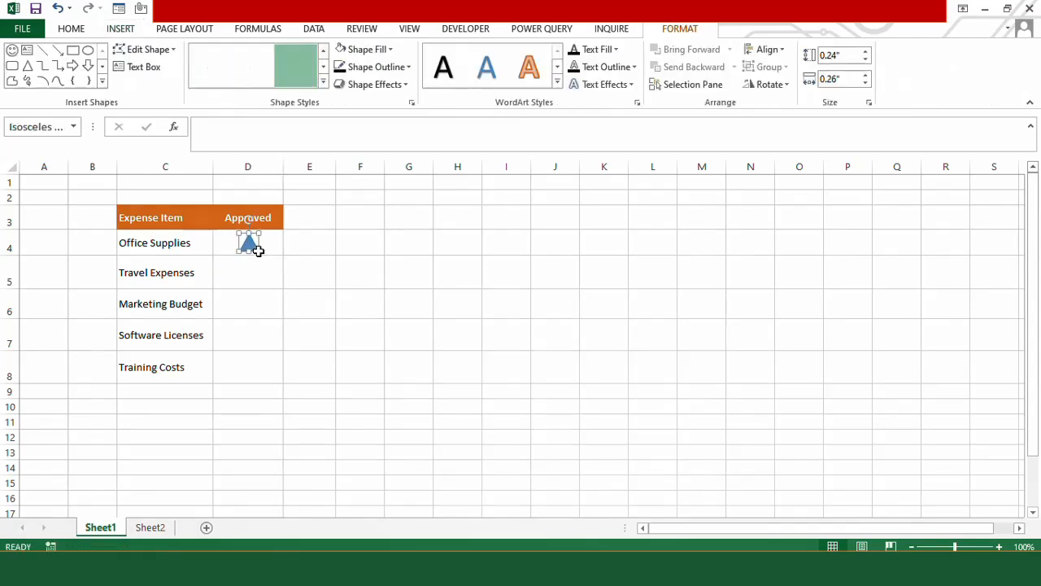
# - Remove the triangle's fill, give it a black outline, and deselect it
pyautogui.click(382, 50)
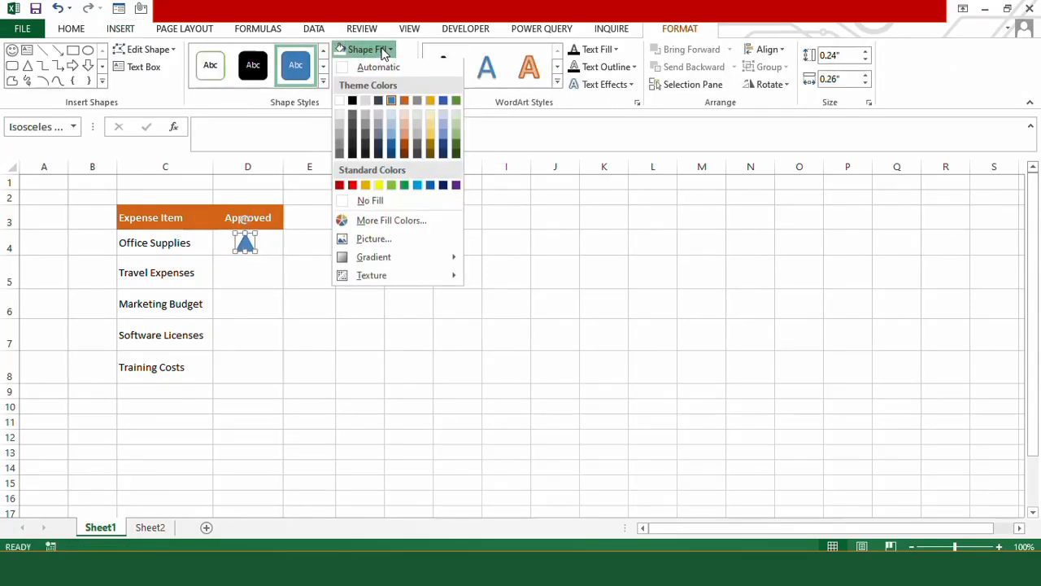
pyautogui.click(376, 200)
pyautogui.click(394, 68)
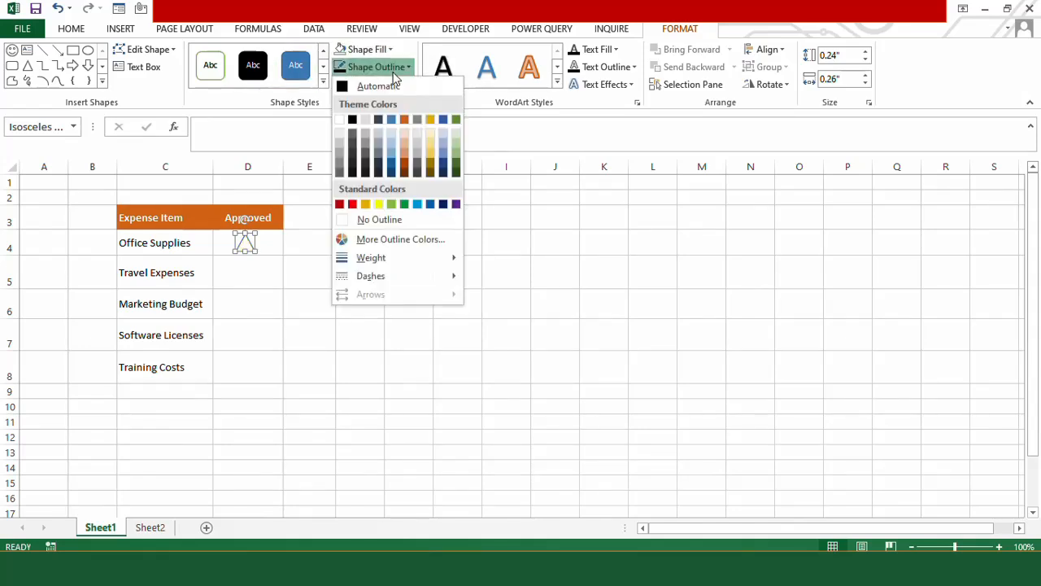
pyautogui.click(351, 122)
pyautogui.click(270, 273)
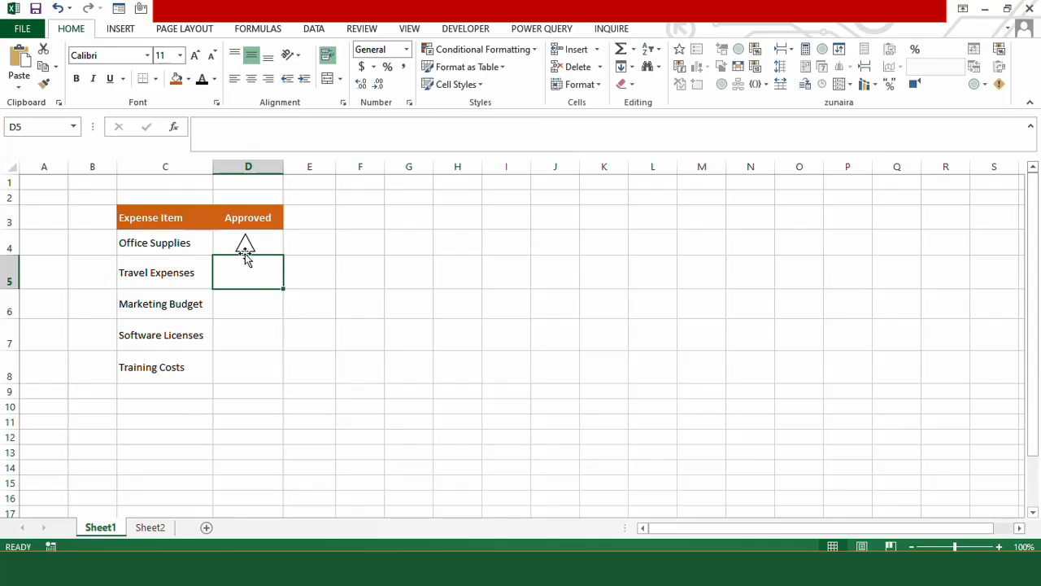
# - Switch to the CODE file in Notepad and copy the whole IsoscelesTriangle1_Click macro
pyautogui.click(564, 568)
pyautogui.click(319, 373)
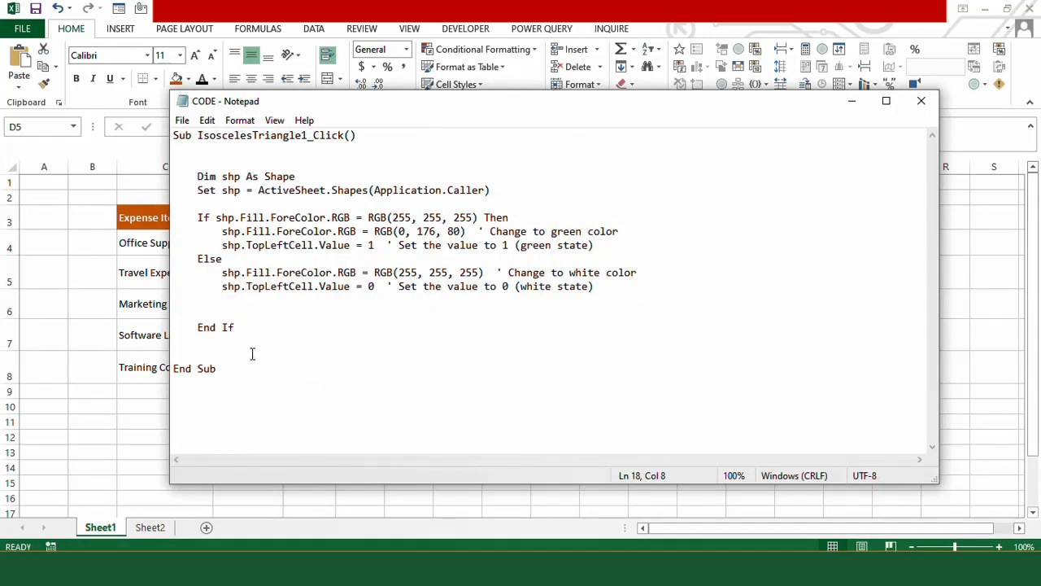
pyautogui.moveTo(252, 328); pyautogui.dragTo(196, 173)
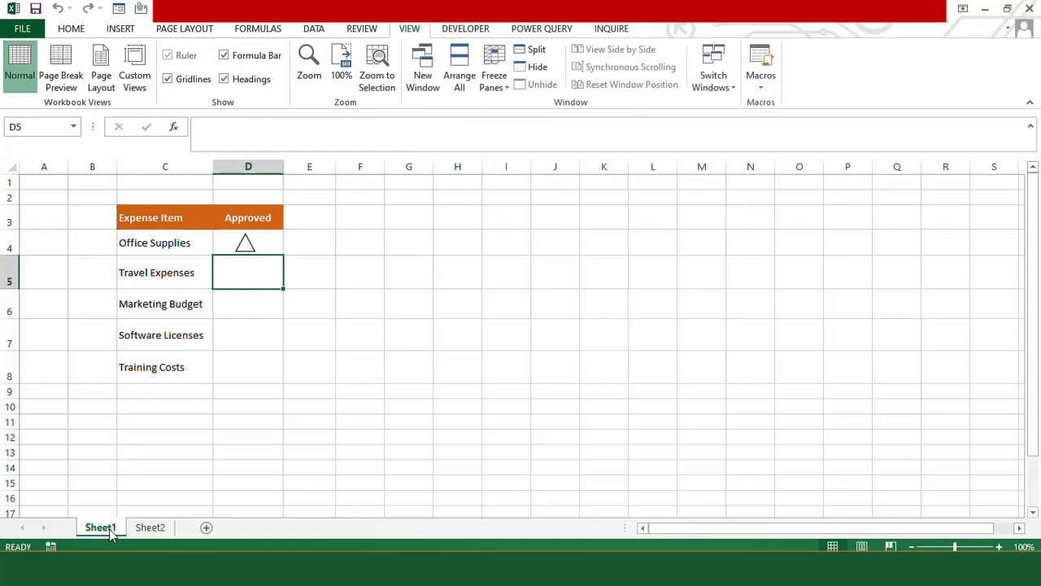
# - Open the Visual Basic code editor for Sheet1 and insert a new module
pyautogui.rightClick(112, 530)
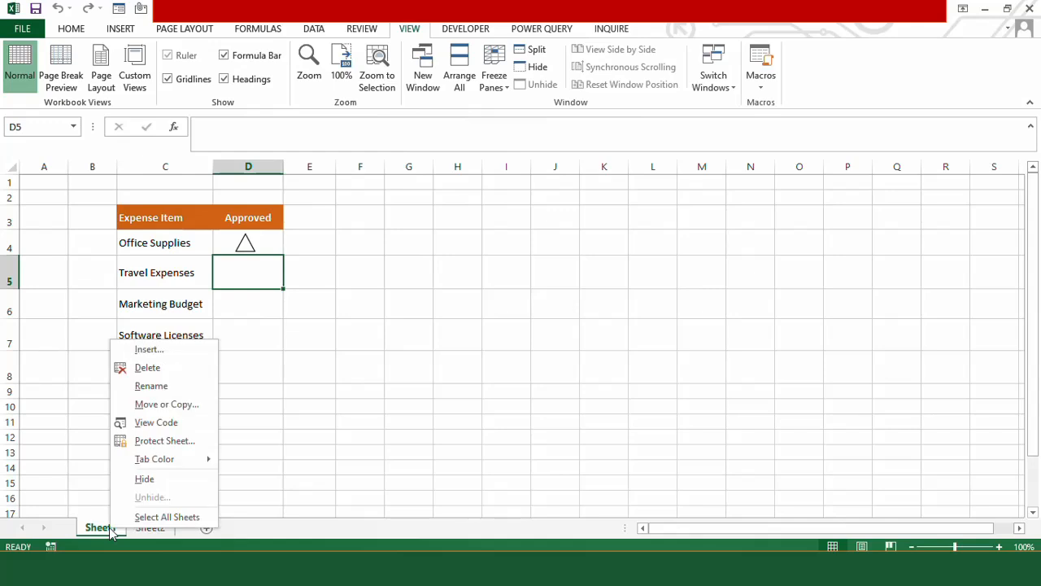
pyautogui.click(159, 426)
pyautogui.click(266, 109)
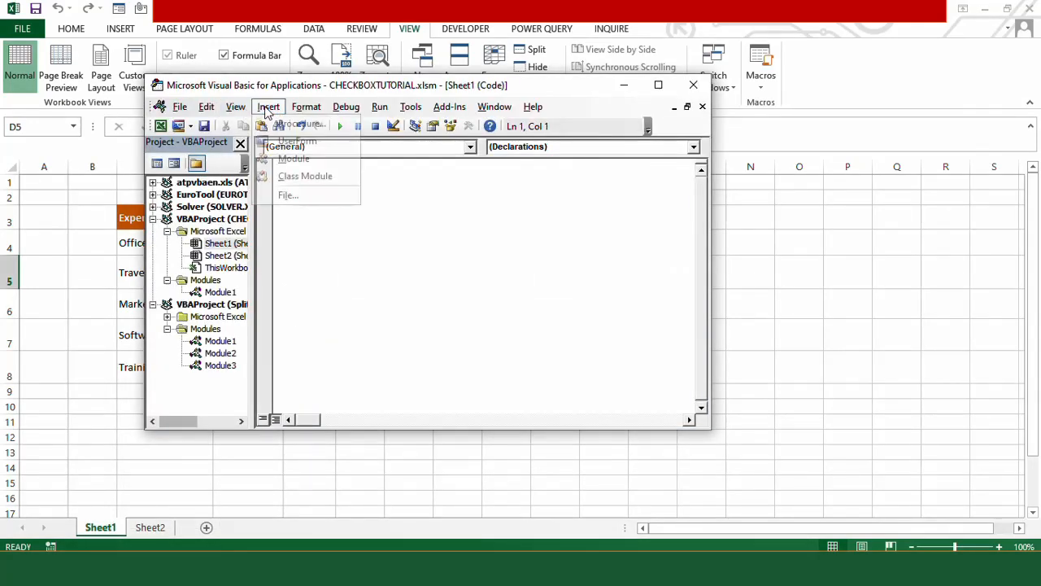
pyautogui.click(287, 159)
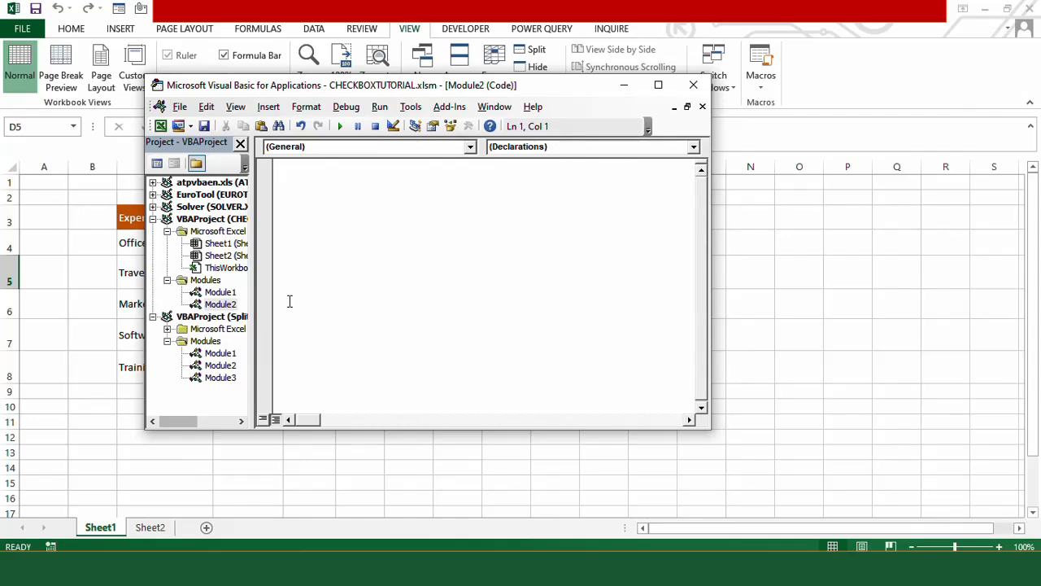
# - Paste the IsoscelesTriangle1_Click macro into the new module, save the workbook, and close the code editor
pyautogui.write("Sub IsoscelesTriangle1_Click()       Dim shp As Shape     Set shp = ActiveSheet.Shapes(Application.Caller)      If shp.Fill.ForeColor.RGB = RGB(255, 255, 255) Then         shp.Fill.ForeColor.RGB = RGB(0, 176, 80)  ' Change to green         shp.TopLeftCell.Value = 1  ' Set the value to 1 (green state)     Else         shp.Fill.ForeColor.RGB = RGB(255, 255, 255)  ' Change to white         shp.TopLeftCell.Value = 0  ' Set the value to 0 (white state)       End If   End Sub")
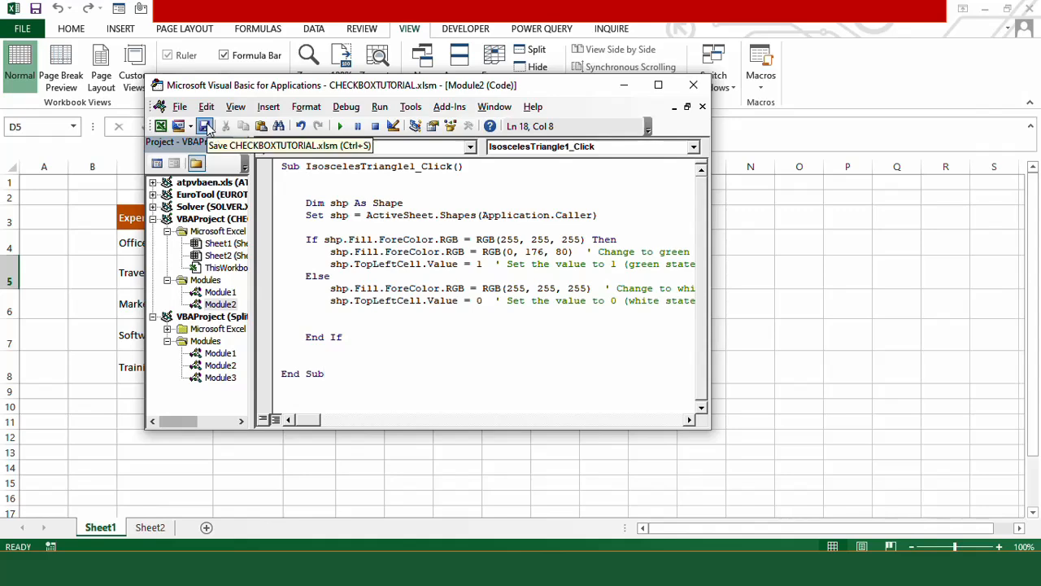
pyautogui.click(205, 130)
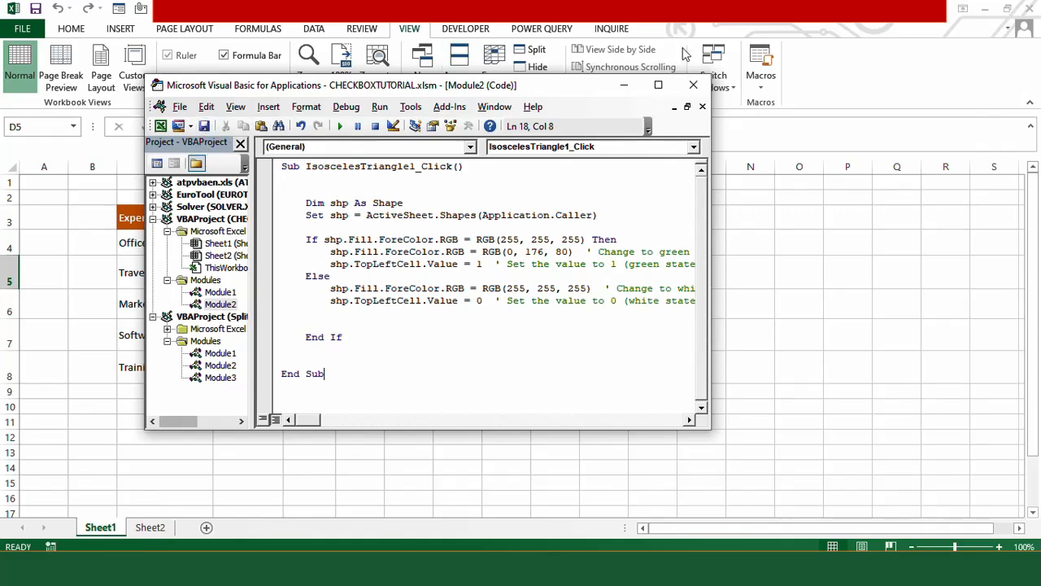
pyautogui.click(693, 88)
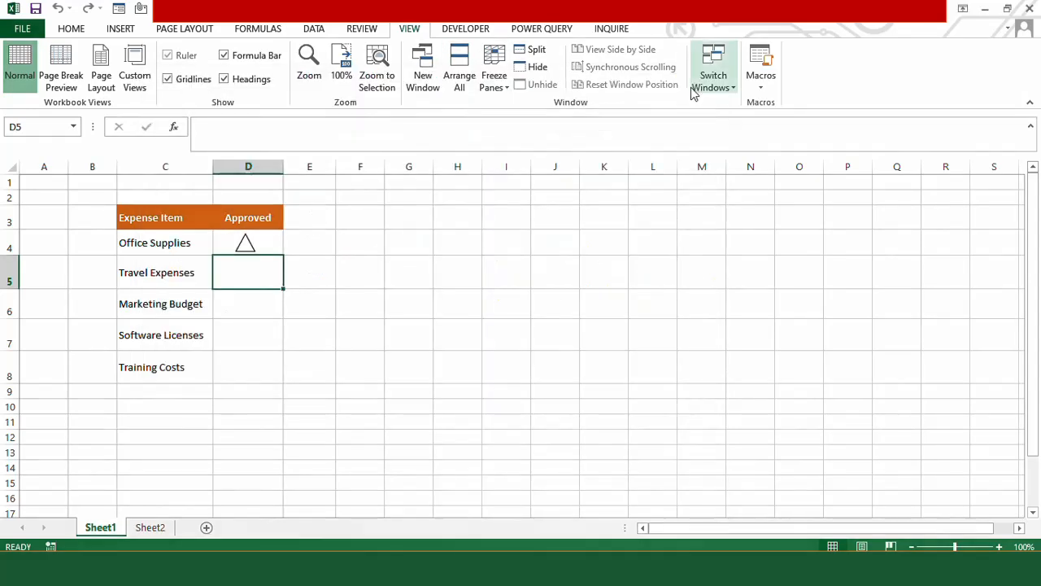
# - Test the Office Supplies triangle by toggling it repeatedly between green and white, finishing with it green
pyautogui.click(245, 245)
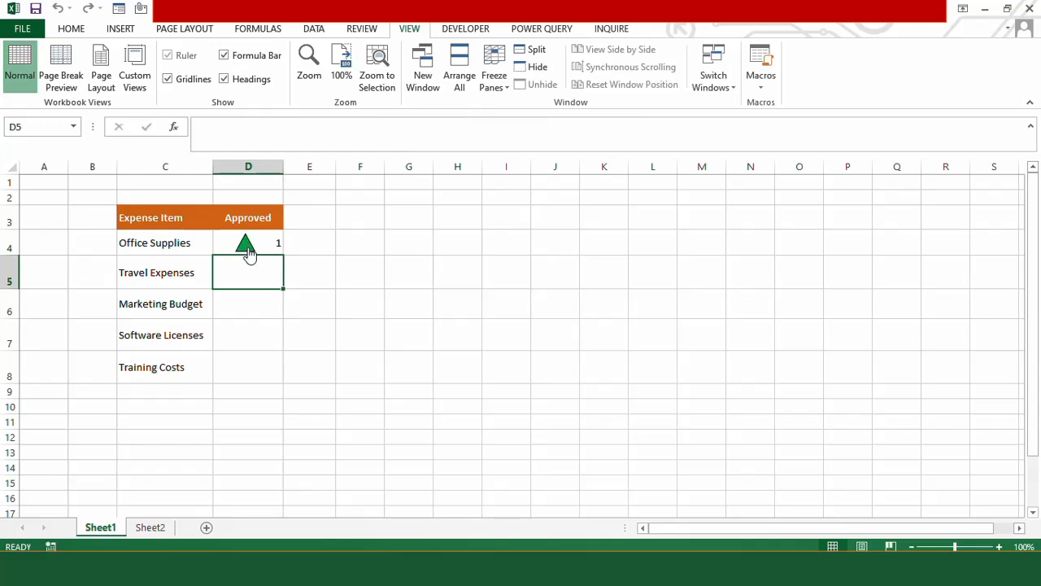
pyautogui.click(248, 251)
pyautogui.click(248, 251)
pyautogui.click(248, 250)
pyautogui.click(248, 250)
pyautogui.click(248, 251)
pyautogui.click(248, 251)
pyautogui.click(247, 252)
pyautogui.click(244, 248)
pyautogui.click(245, 248)
pyautogui.click(244, 250)
pyautogui.click(244, 252)
# - Open the IsoscelesTriangle1_Click macro for editing, examine its procedure name beside the sheet, and close the editor
pyautogui.click(758, 89)
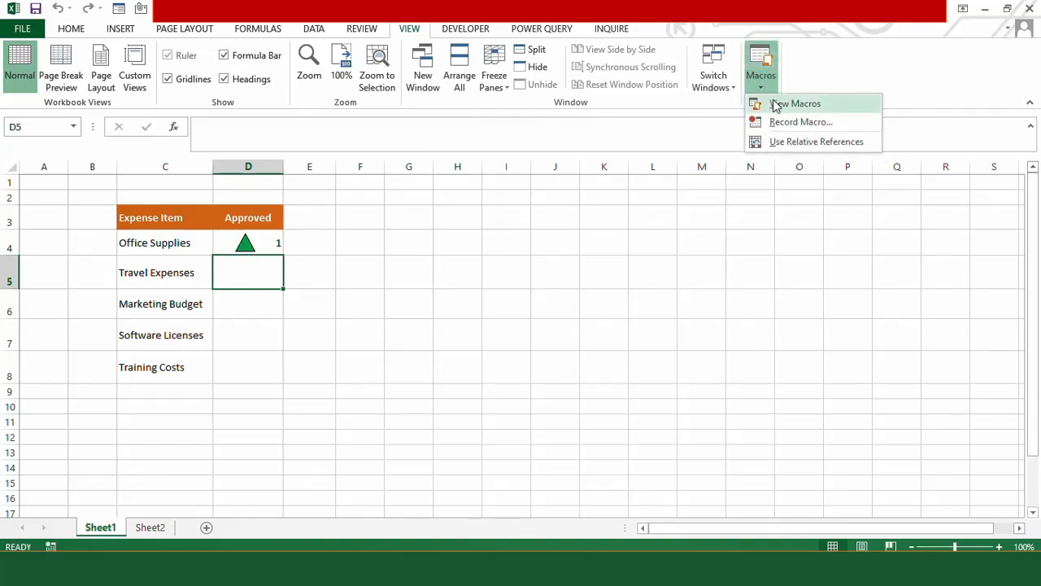
pyautogui.click(783, 113)
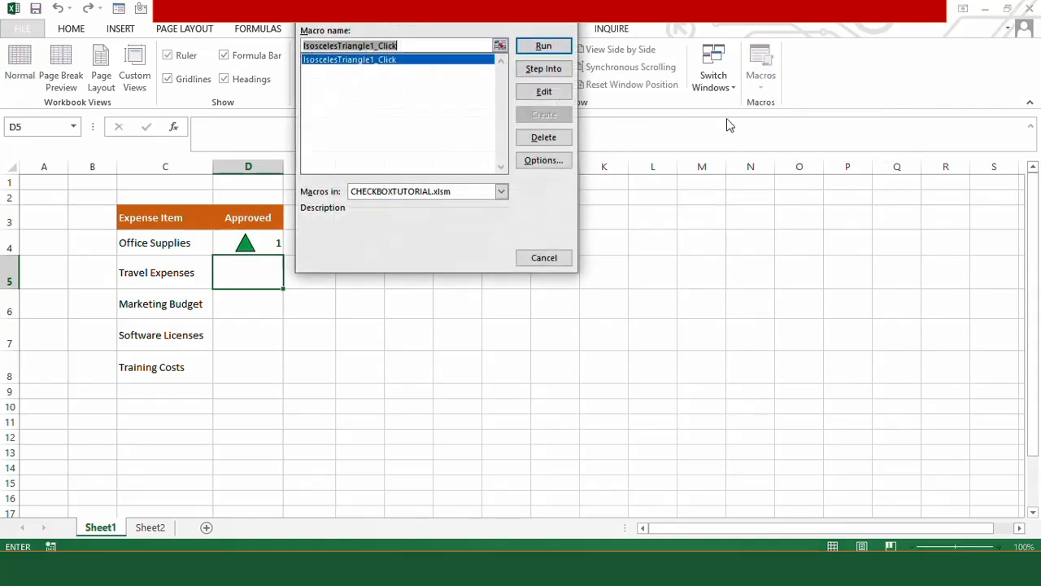
pyautogui.click(543, 90)
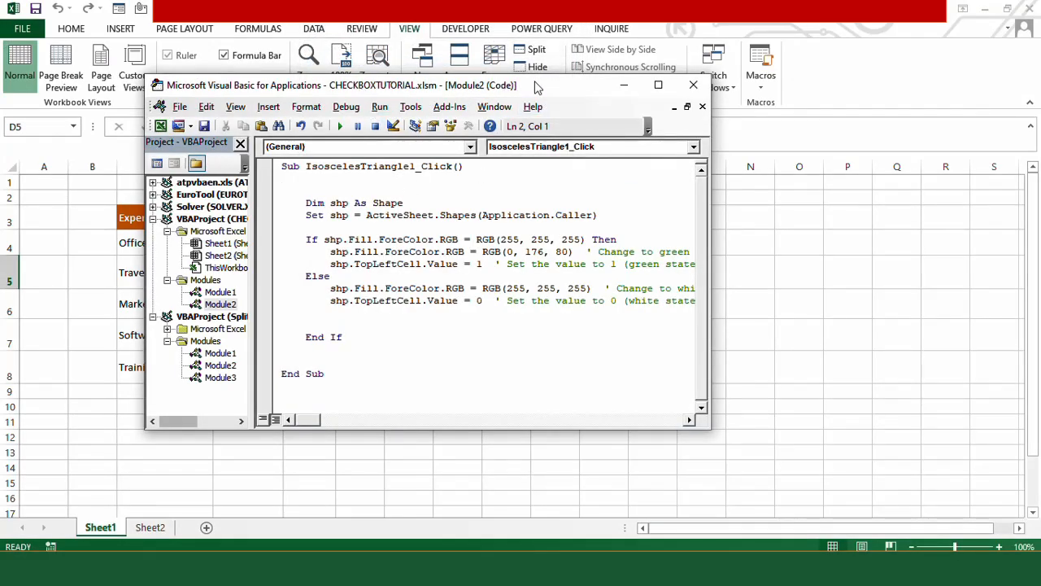
pyautogui.moveTo(544, 87); pyautogui.dragTo(753, 83)
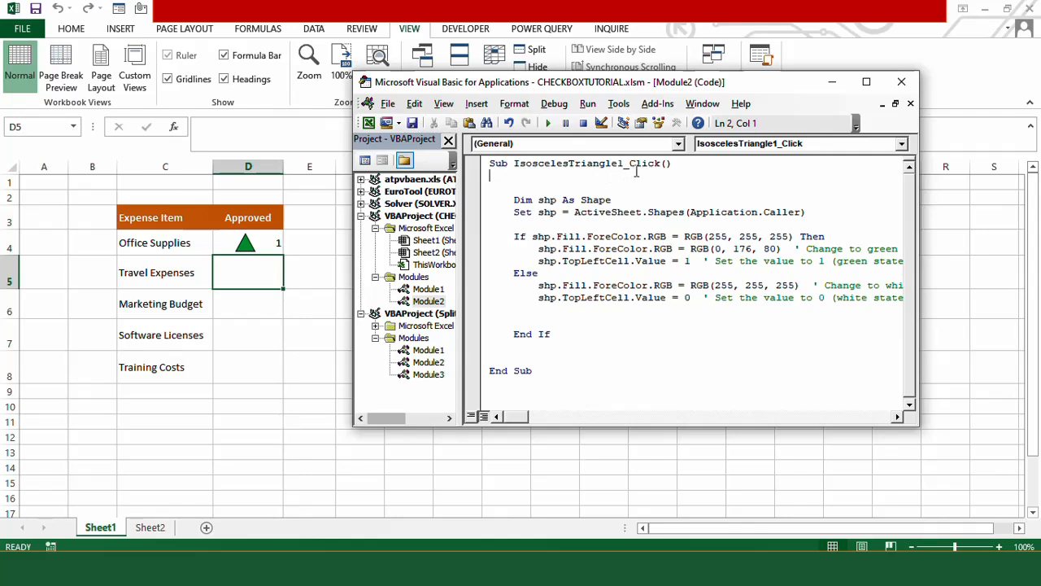
pyautogui.moveTo(673, 164); pyautogui.dragTo(515, 166)
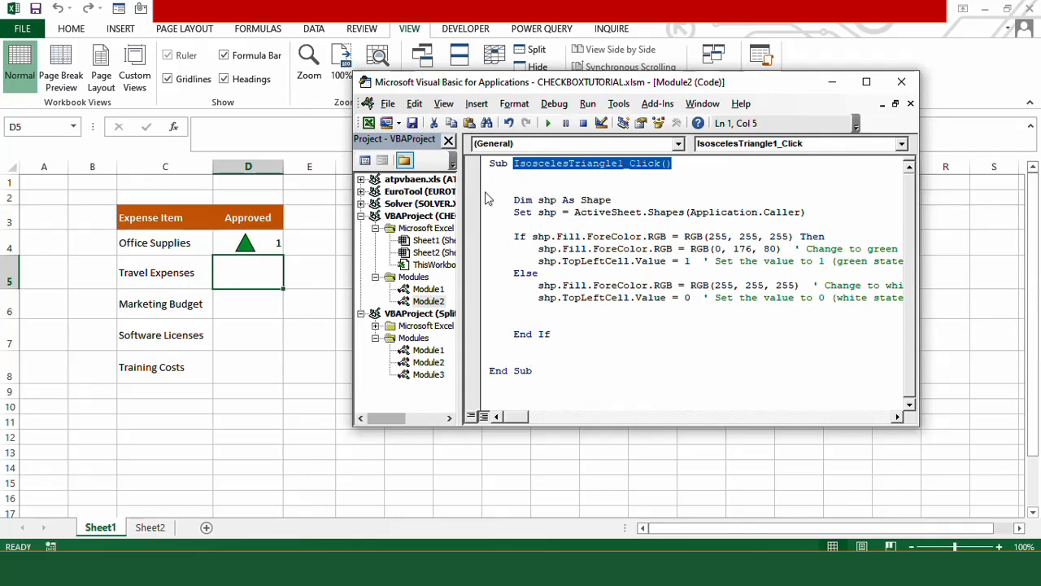
pyautogui.click(681, 164)
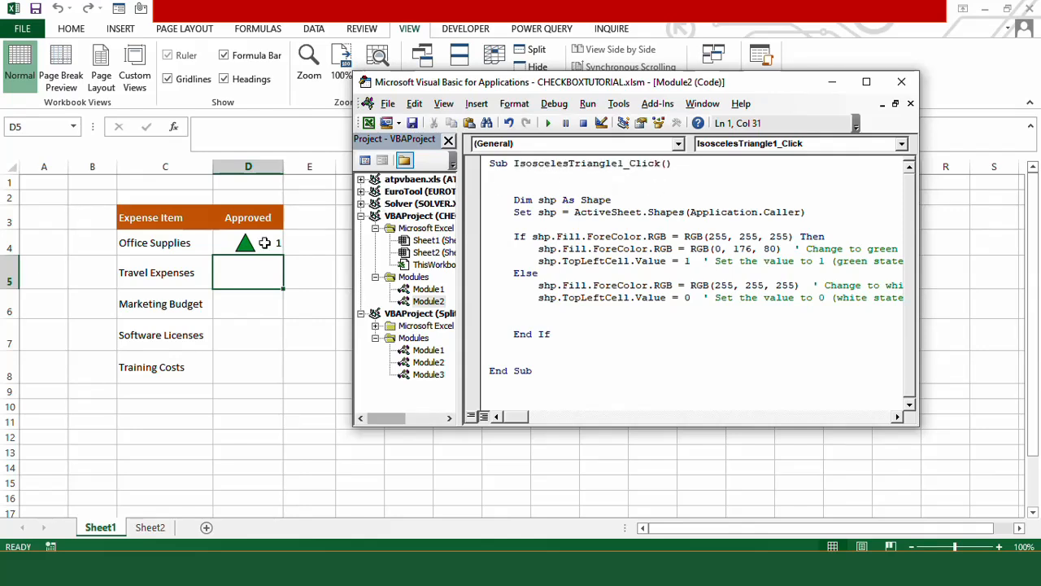
pyautogui.click(901, 81)
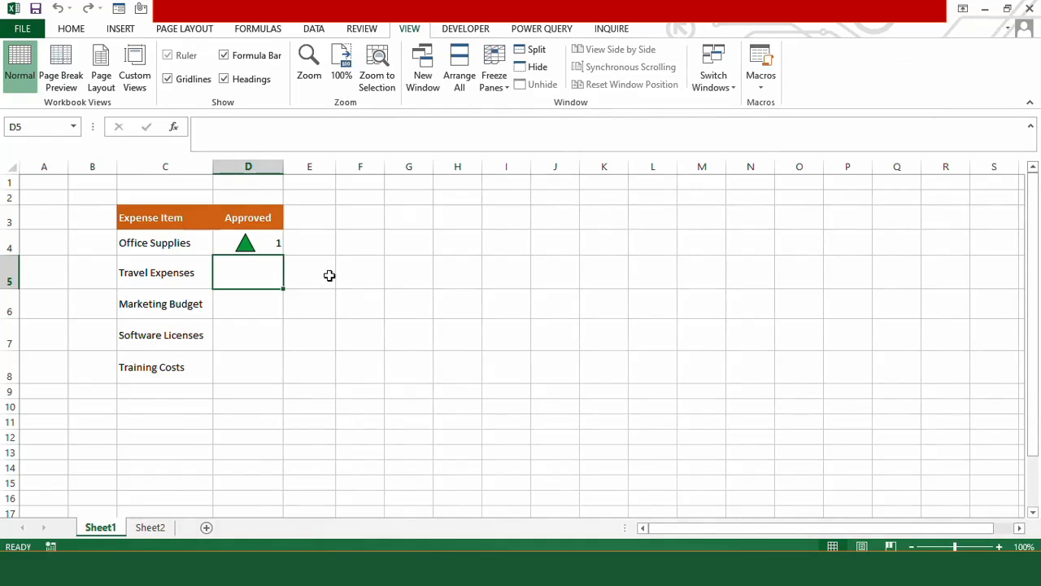
# - Copy cell D4 with its triangle into D5:D8, covering Travel Expenses through Training Costs
pyautogui.click(228, 237)
pyautogui.hotkey('ctrl', 'c')
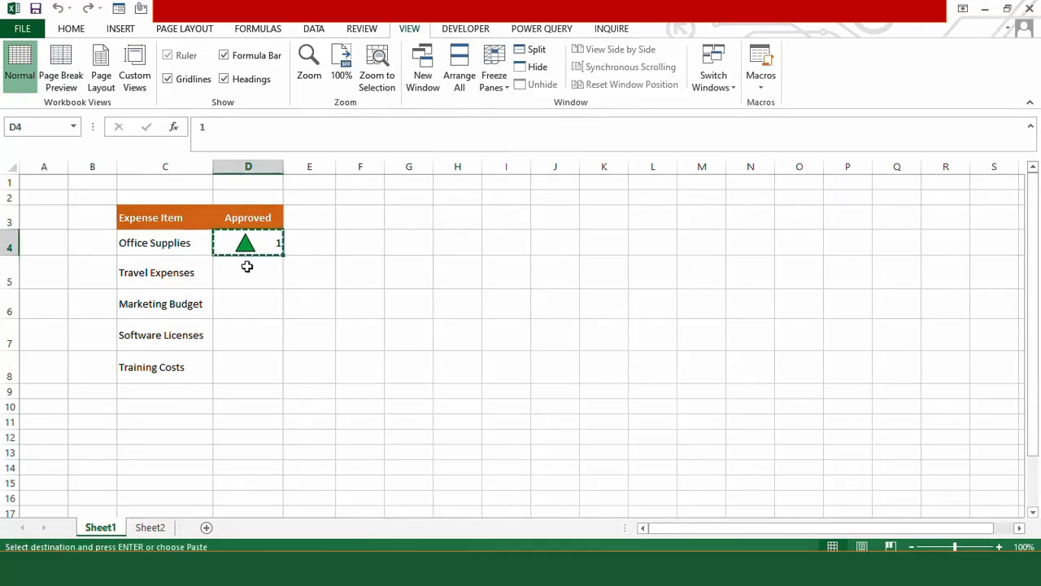
pyautogui.click(246, 268)
pyautogui.moveTo(246, 267); pyautogui.dragTo(244, 372)
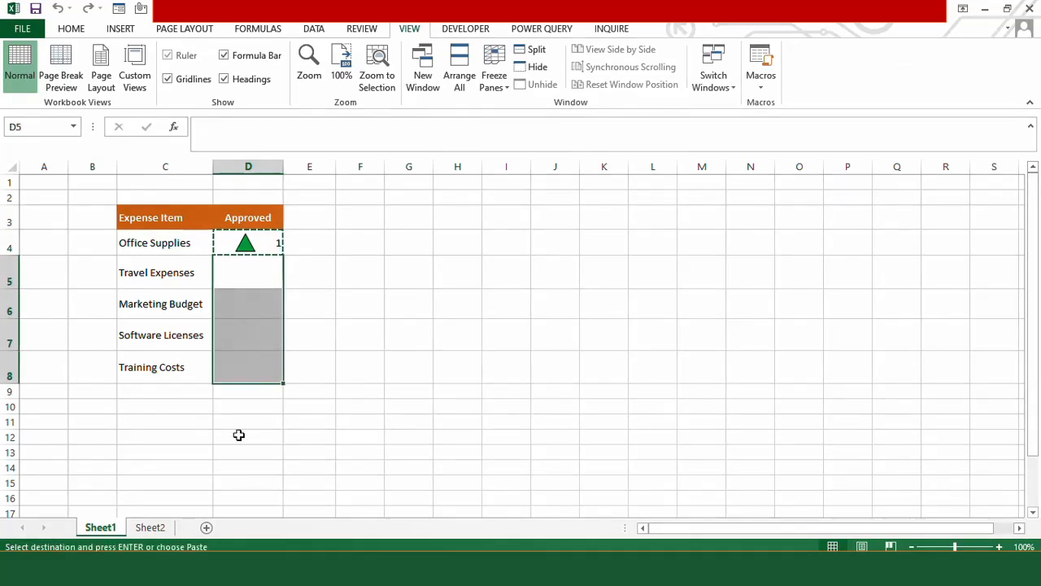
pyautogui.hotkey('ctrl', 'v')
pyautogui.click(321, 330)
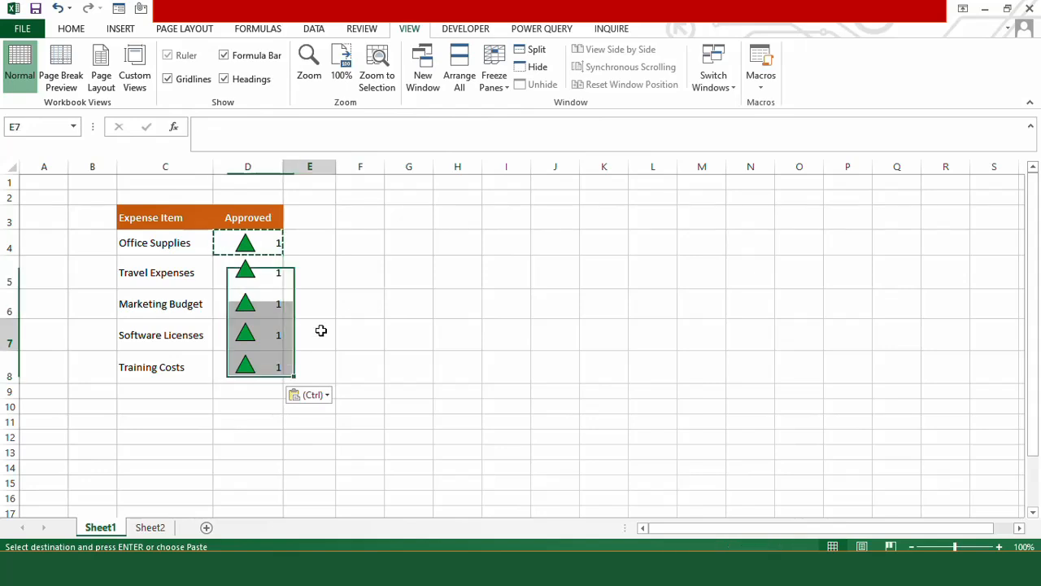
# - Test the copied triangles by toggling the Travel Expenses through Training Costs rows to white and back to green
pyautogui.click(241, 277)
pyautogui.click(245, 306)
pyautogui.click(246, 336)
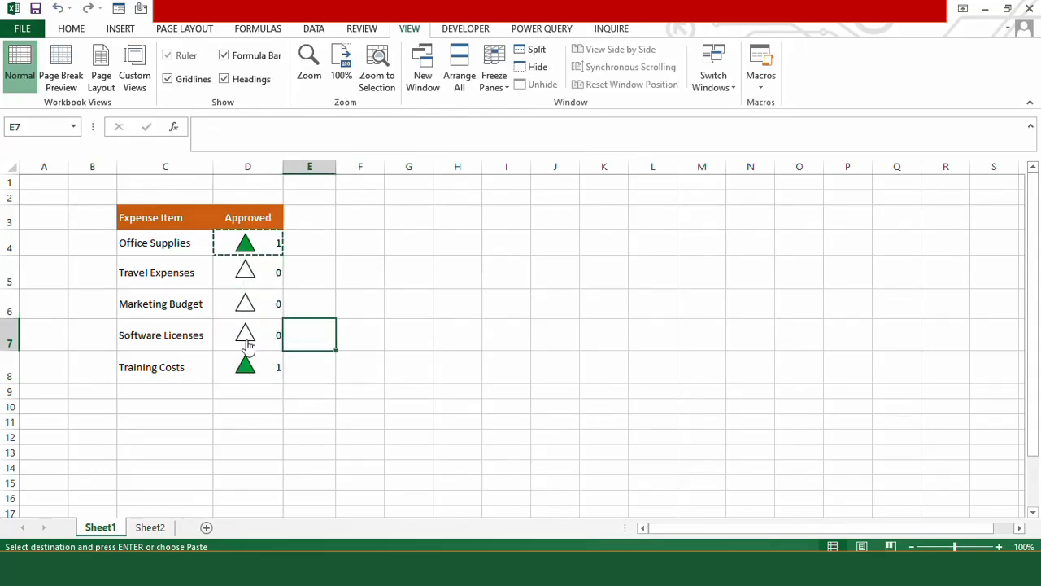
pyautogui.click(245, 358)
pyautogui.click(245, 273)
pyautogui.click(246, 304)
pyautogui.click(245, 335)
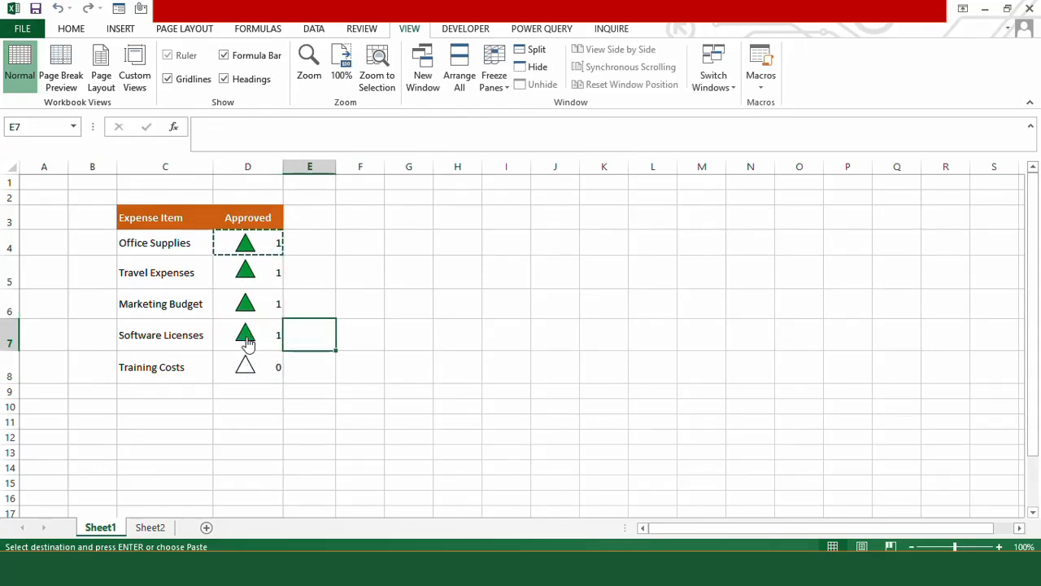
pyautogui.click(246, 365)
# - Cancel the copy mode and toggle the triangles in D4:D8 so that only Travel Expenses is green
pyautogui.click(245, 270)
pyautogui.press('Escape')
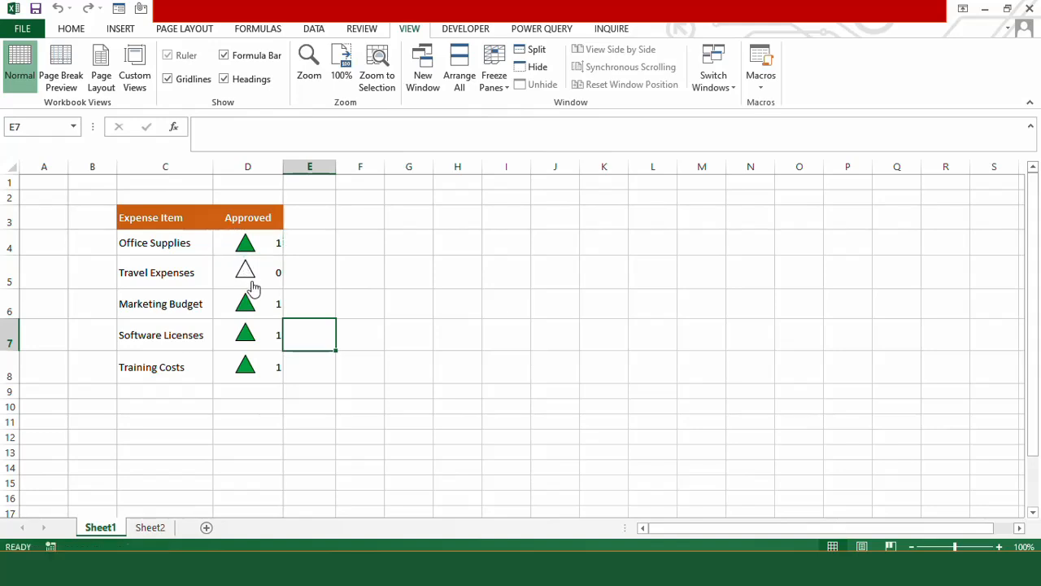
pyautogui.click(246, 246)
pyautogui.click(245, 272)
pyautogui.click(246, 303)
pyautogui.click(245, 337)
pyautogui.click(246, 364)
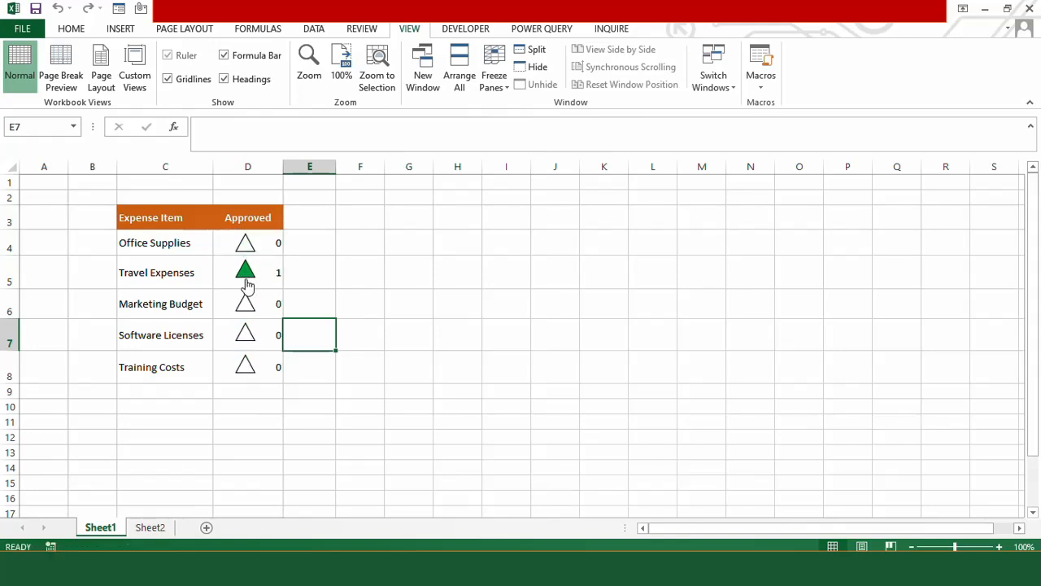
# - Start a formula-based conditional formatting rule for Office Supplies in C4 using =$D4=1
pyautogui.click(187, 242)
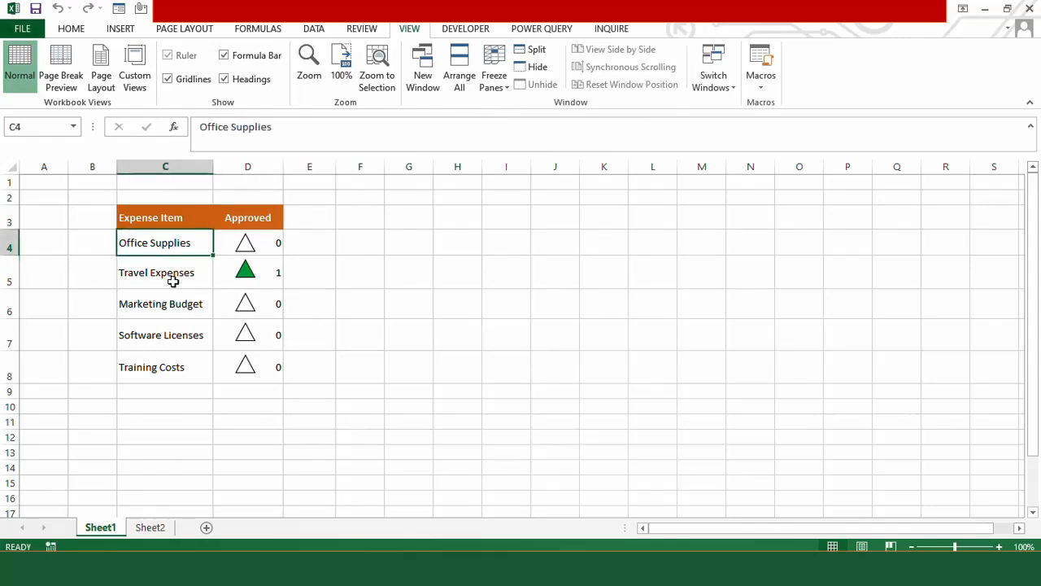
pyautogui.click(77, 30)
pyautogui.click(519, 49)
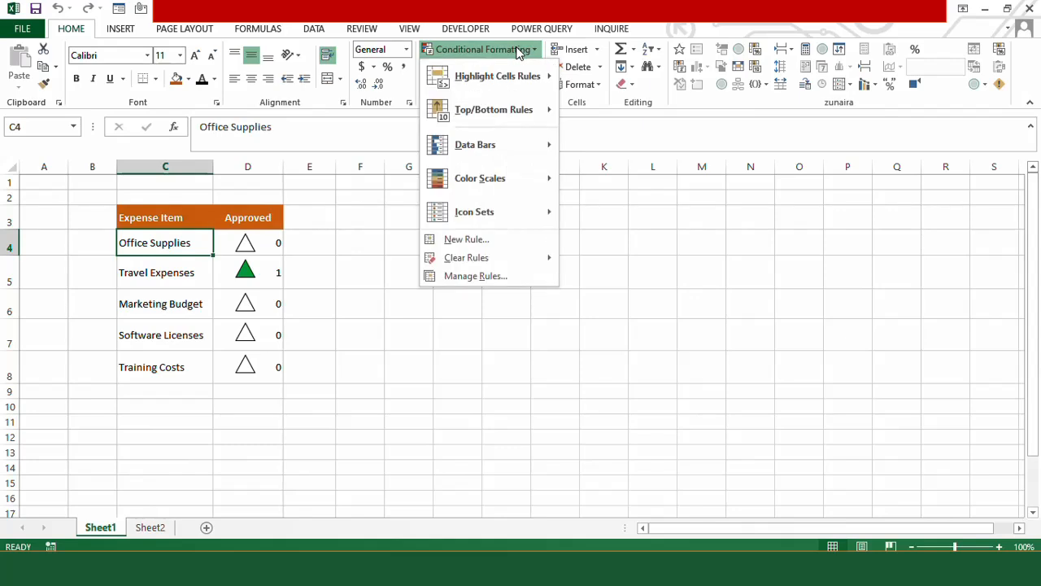
pyautogui.click(479, 240)
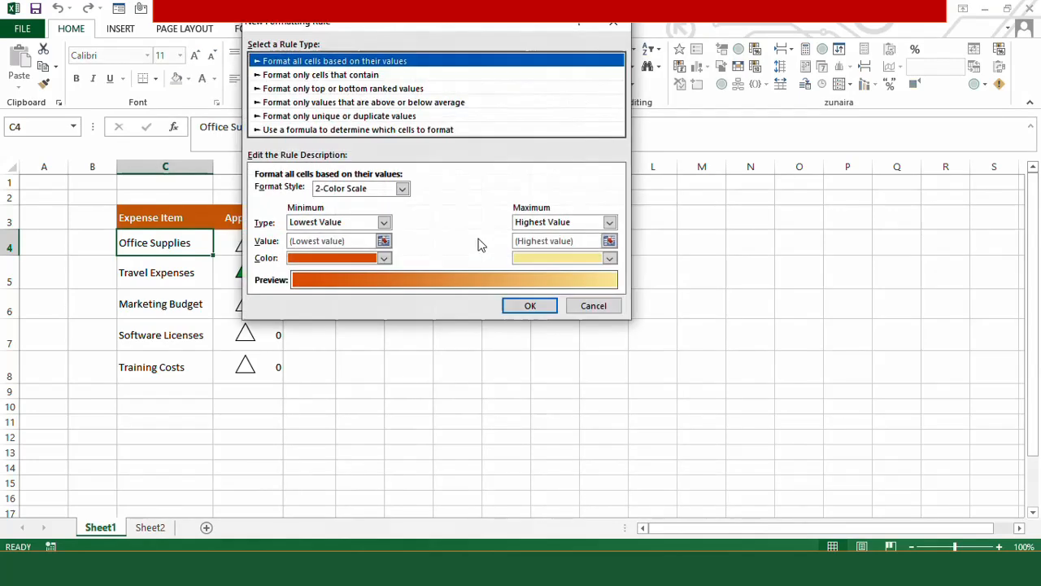
pyautogui.click(512, 132)
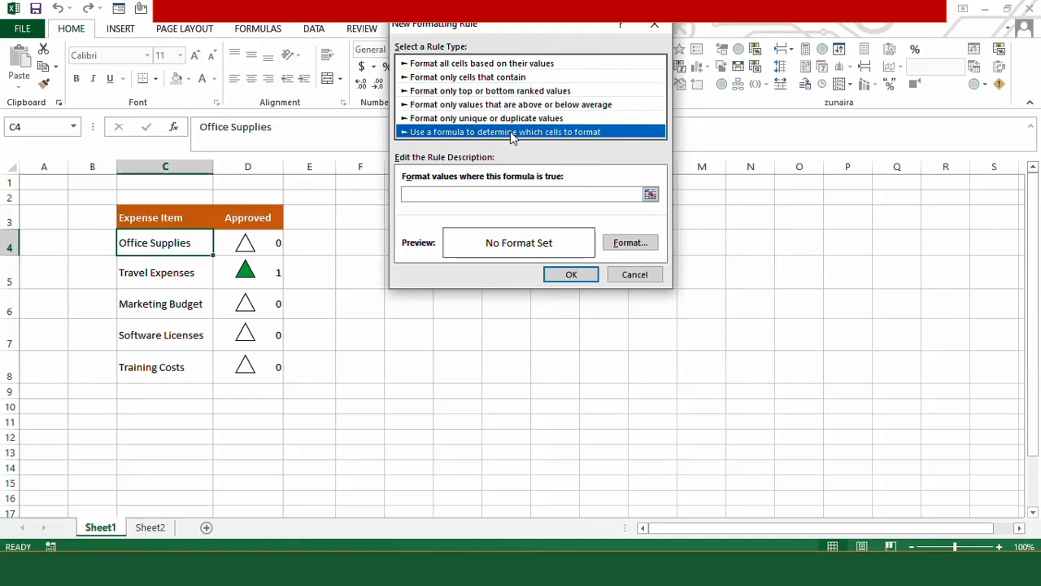
pyautogui.click(446, 196)
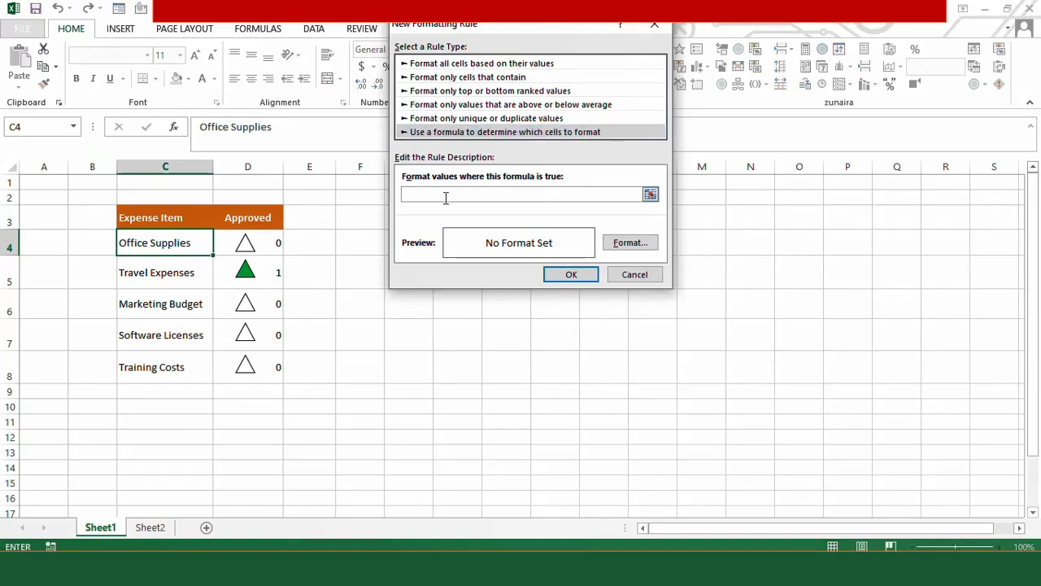
pyautogui.write('=D')
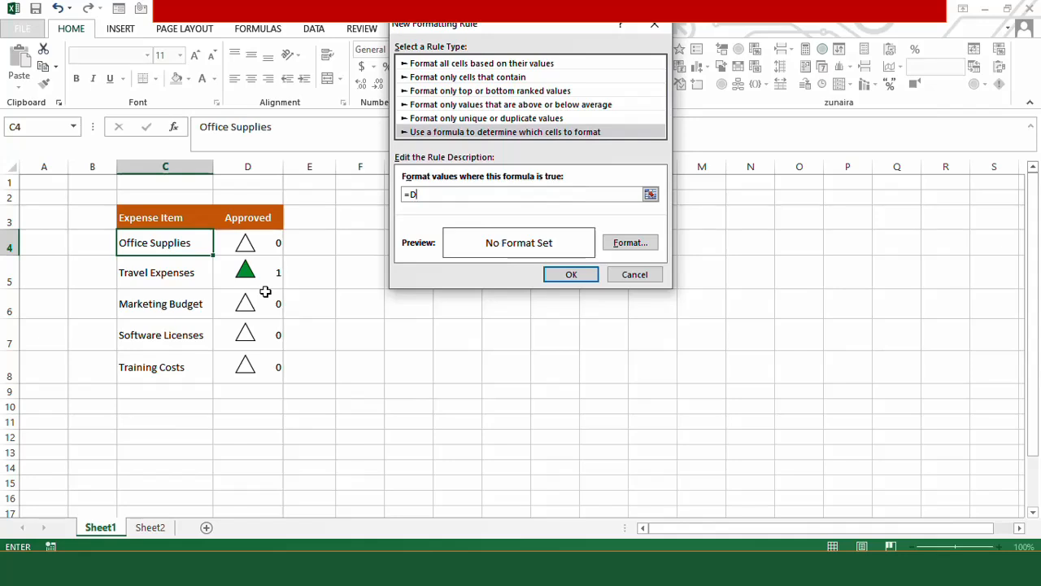
pyautogui.press('BackSpace')
# - Give the rule a strikethrough effect with a light blue font color and apply it to C4
pyautogui.click(627, 242)
pyautogui.click(261, 195)
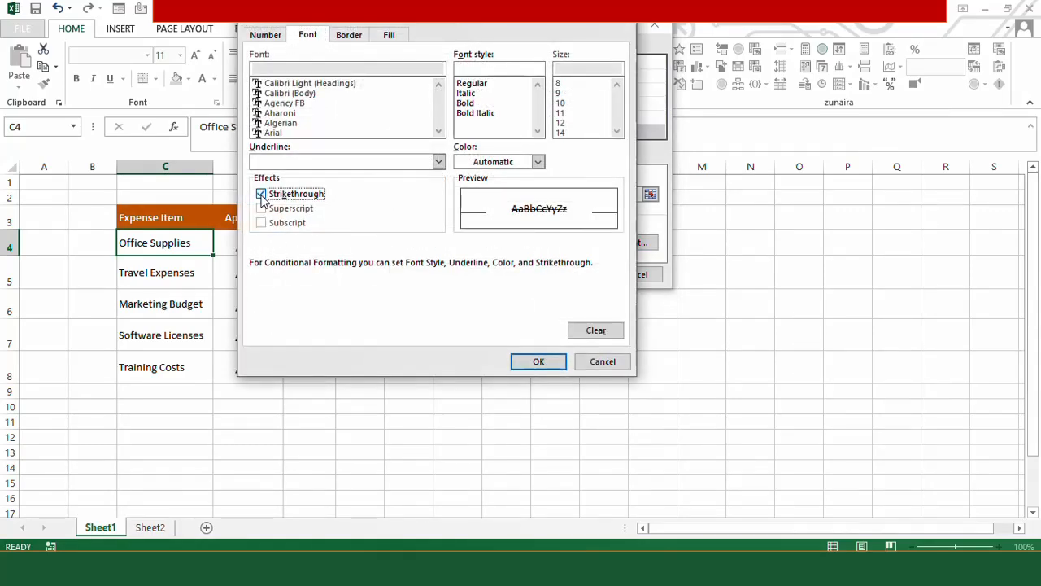
pyautogui.click(537, 161)
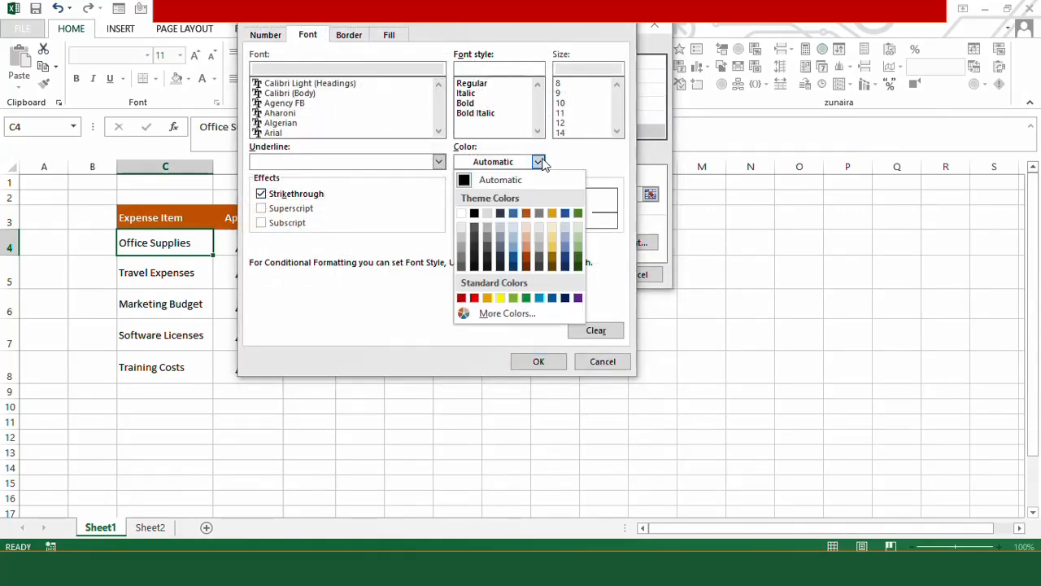
pyautogui.click(513, 252)
pyautogui.click(537, 364)
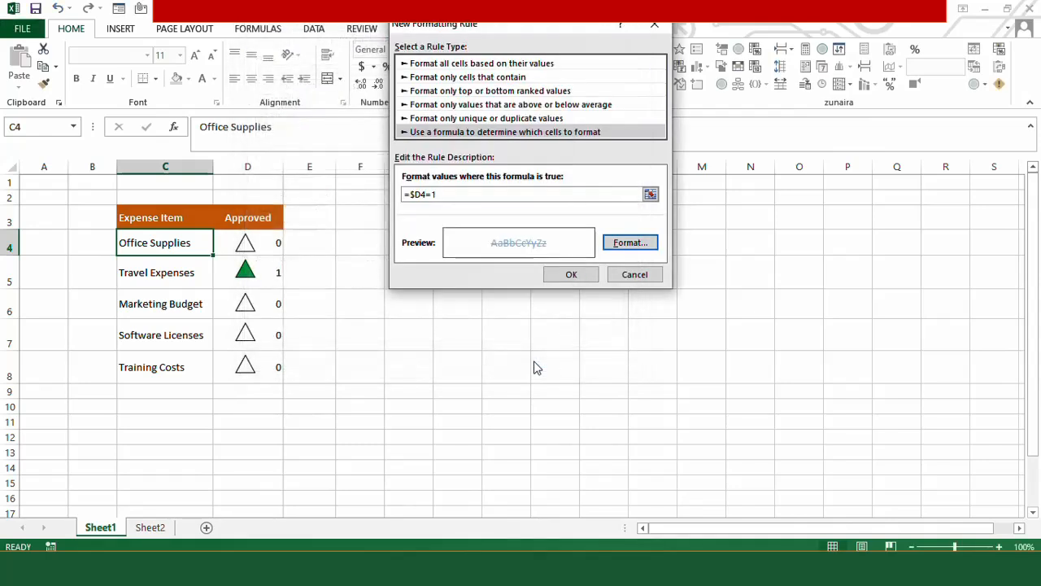
pyautogui.click(571, 274)
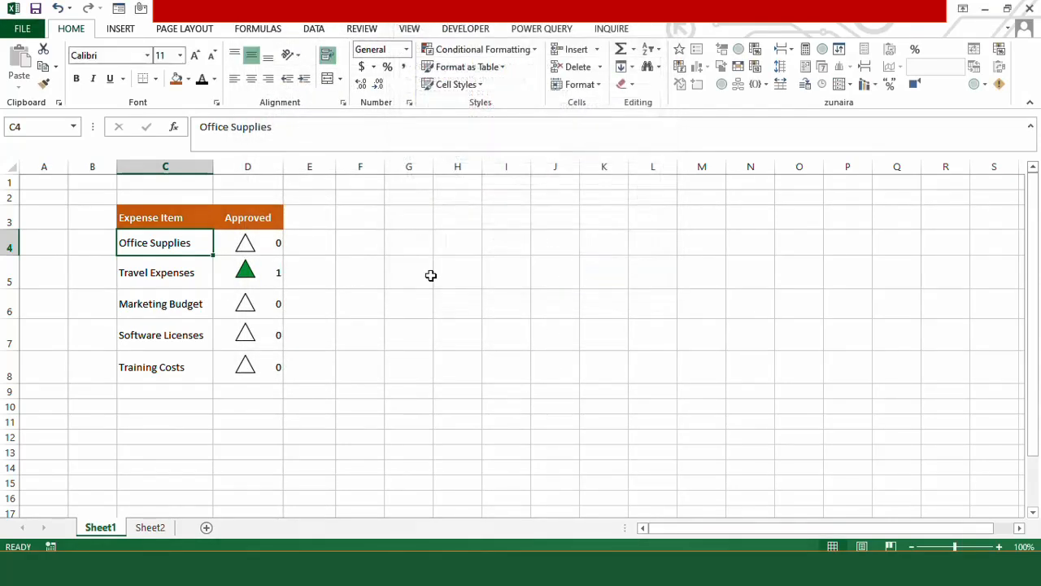
# - Copy the formatting of C4 onto the Travel Expenses through Training Costs cells in C5:C8
pyautogui.click(43, 83)
pyautogui.moveTo(170, 269); pyautogui.dragTo(165, 365)
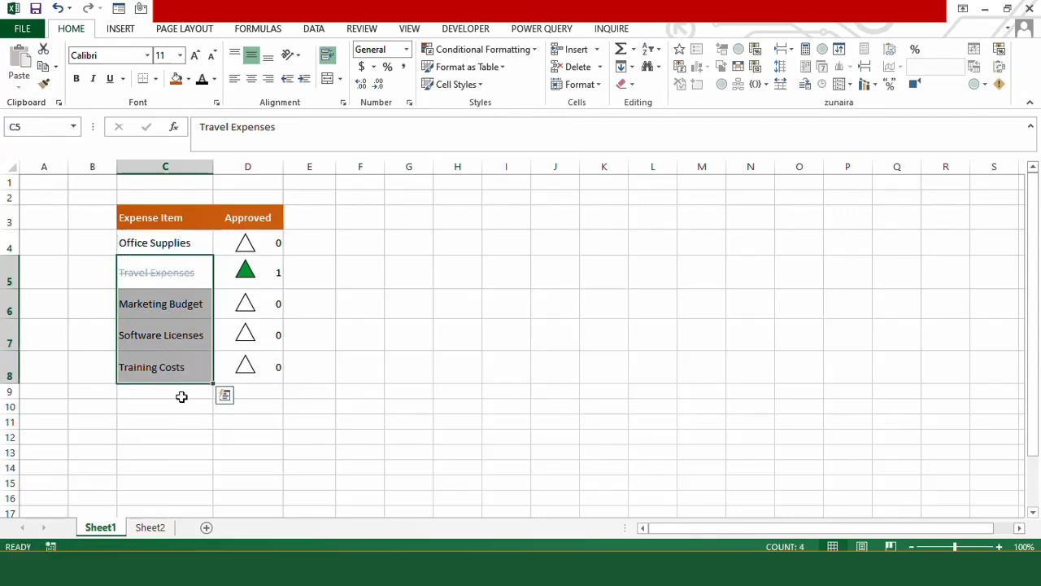
pyautogui.click(181, 396)
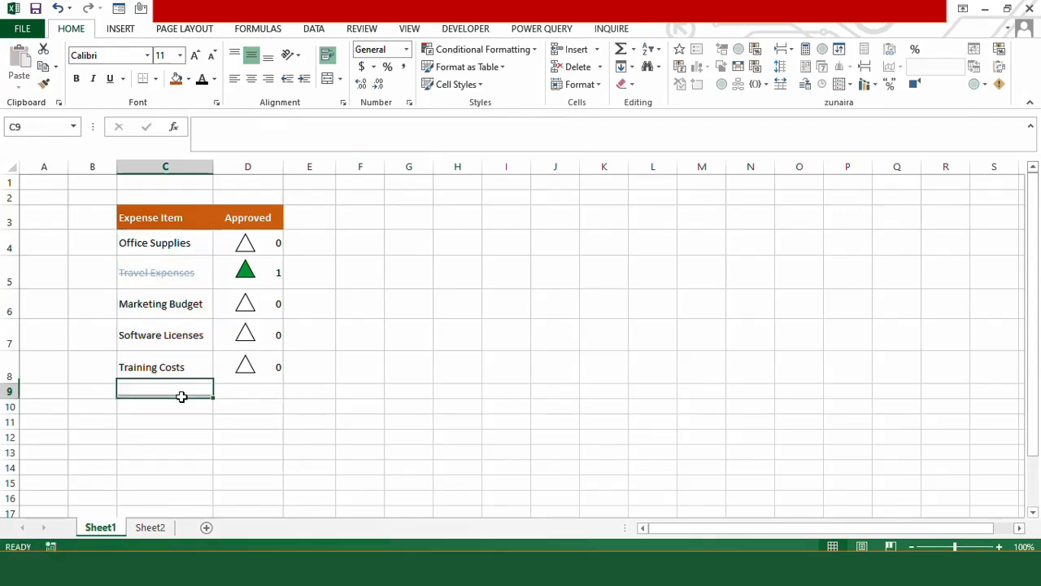
# - Test the conditional formatting by toggling the triangles in D4:D8 until only Office Supplies and Travel Expenses are green
pyautogui.click(246, 305)
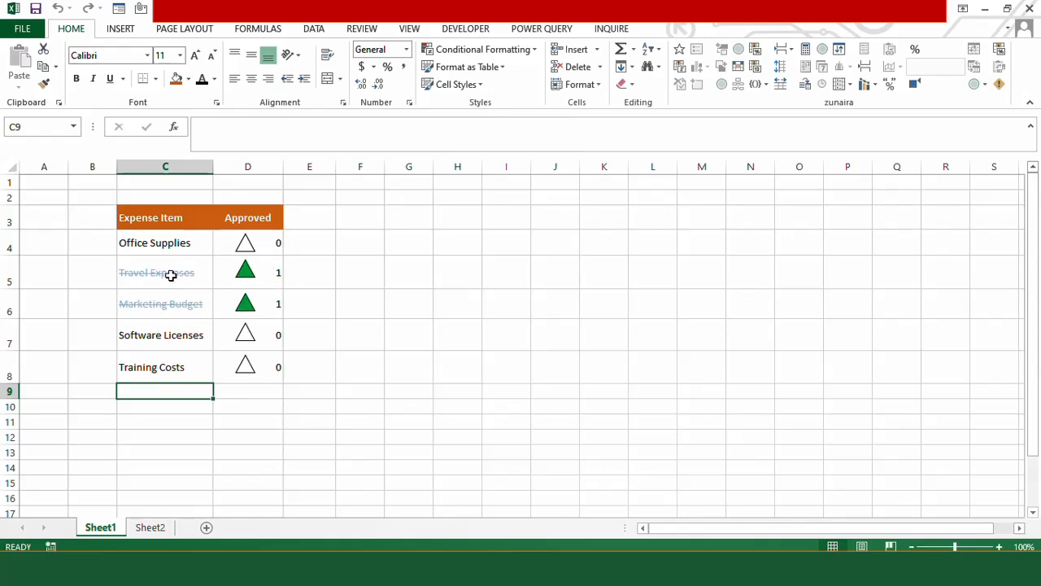
pyautogui.click(161, 241)
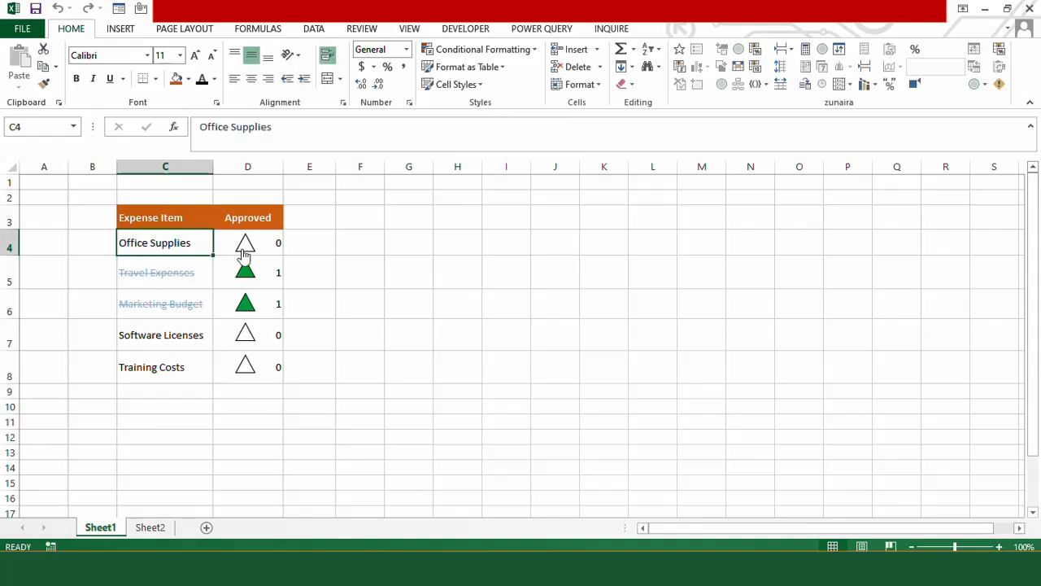
pyautogui.click(246, 249)
pyautogui.click(245, 333)
pyautogui.click(244, 368)
pyautogui.click(245, 373)
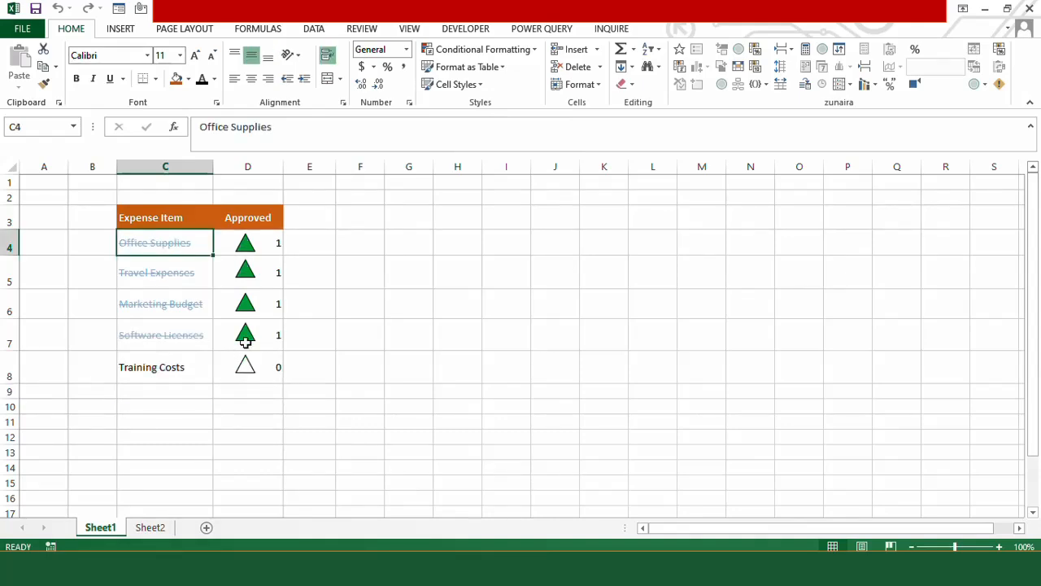
pyautogui.click(247, 334)
pyautogui.click(246, 305)
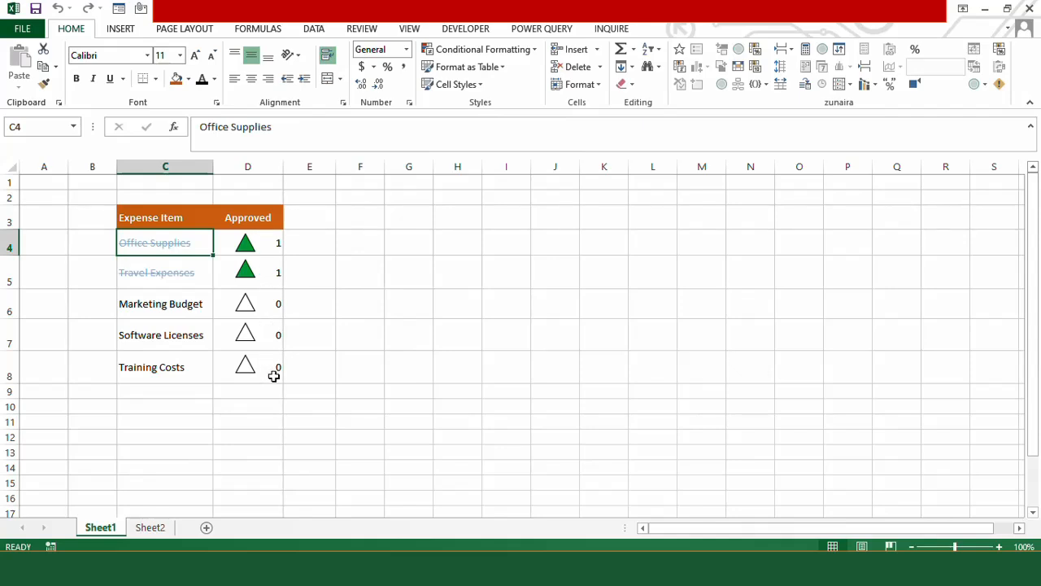
# - Hide the 0 and 1 values in D4:D8 by setting their font color to white
pyautogui.moveTo(267, 238); pyautogui.dragTo(260, 367)
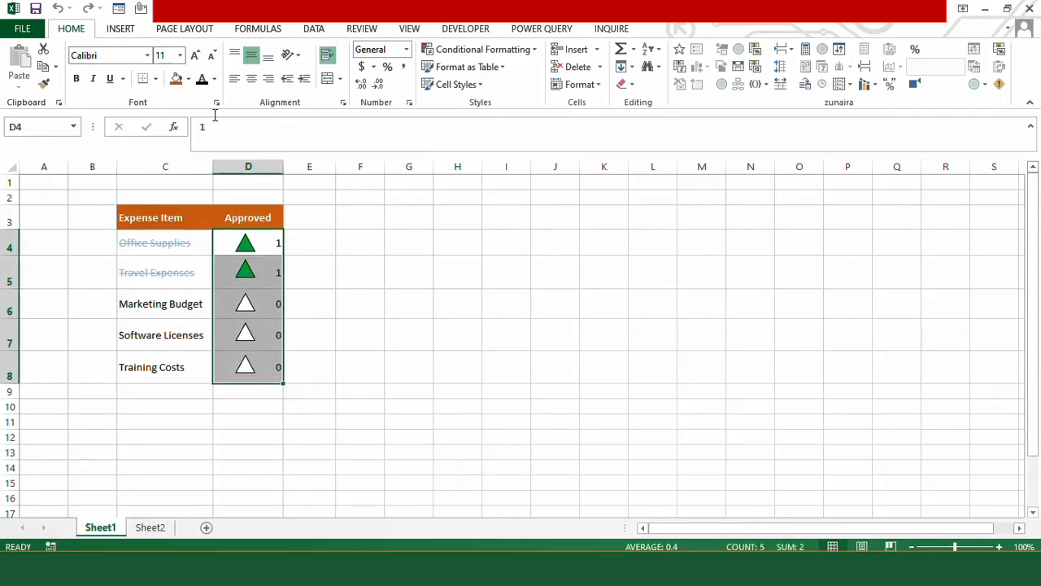
pyautogui.click(214, 79)
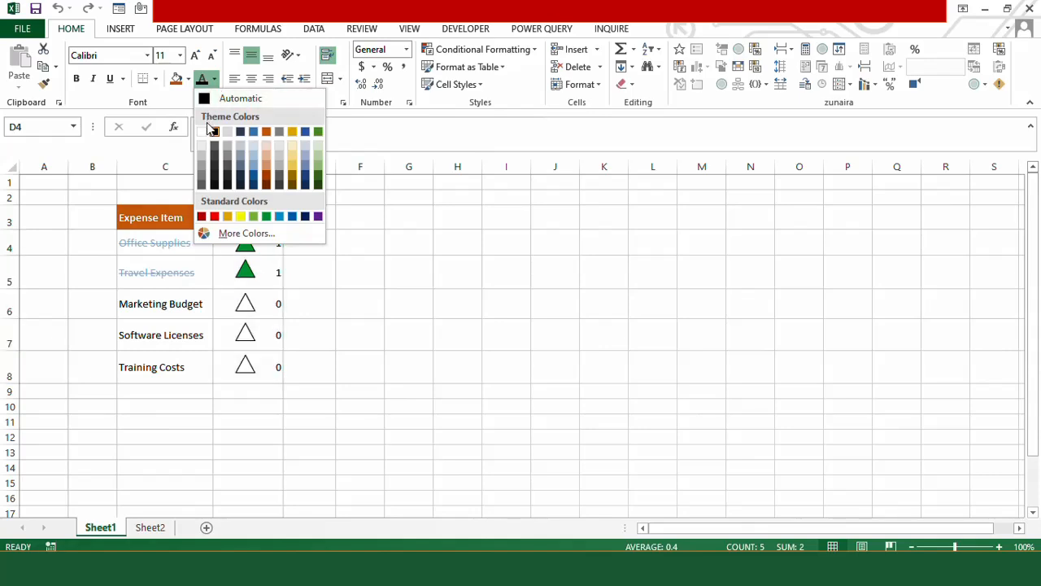
pyautogui.click(202, 132)
pyautogui.click(270, 408)
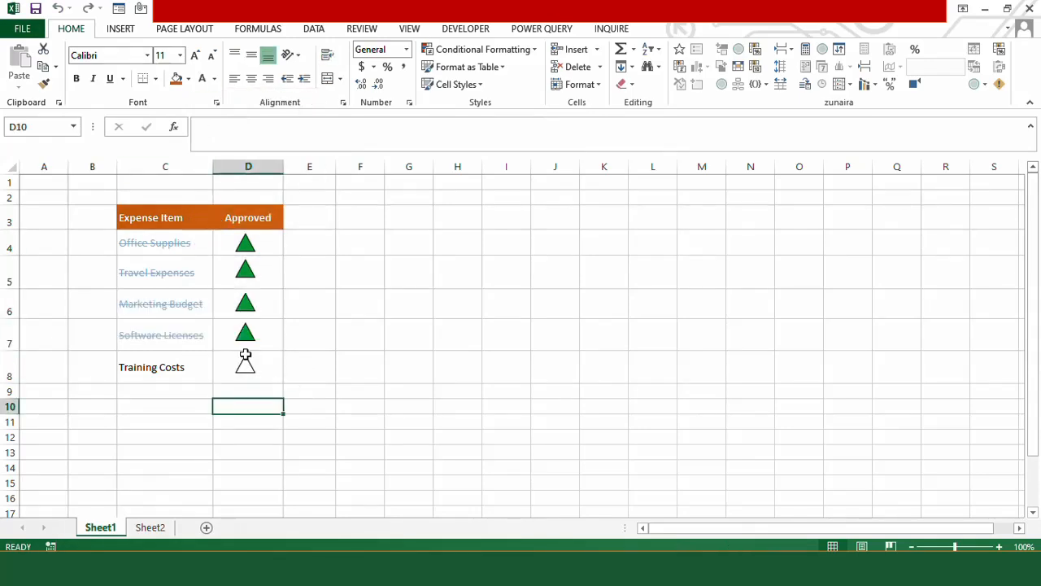
# - Toggle the Training Costs triangle to green and the Software Licenses and Marketing Budget triangles to white
pyautogui.click(246, 369)
pyautogui.click(246, 337)
pyautogui.click(246, 314)
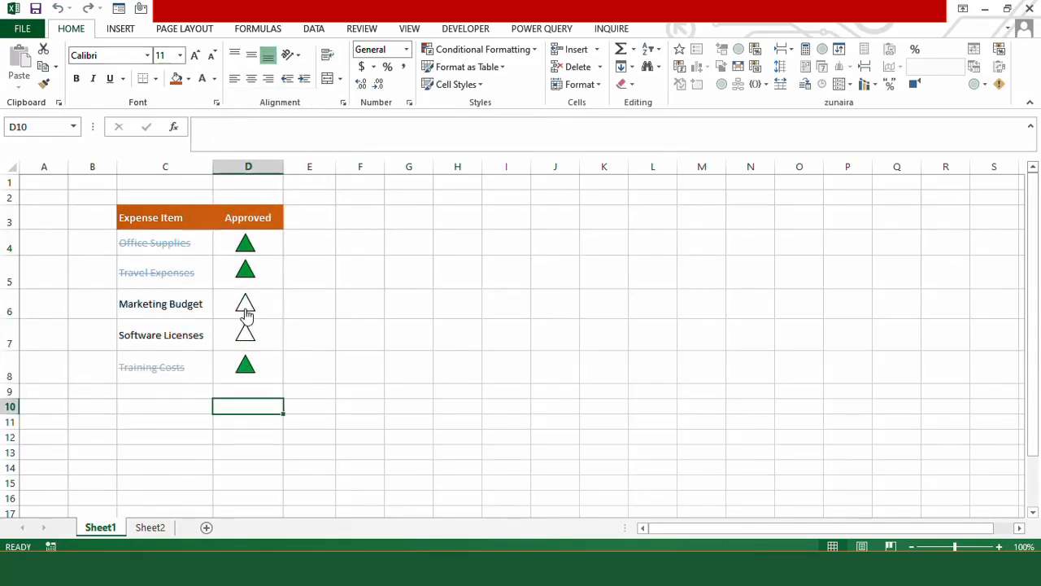
pyautogui.click(273, 396)
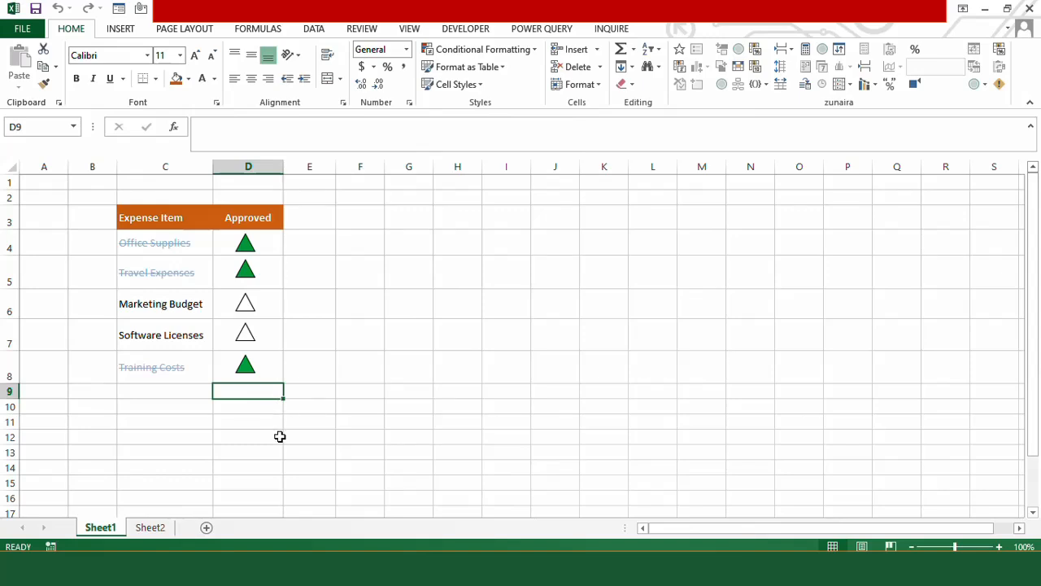
# - Check the hidden values in D4:D8 cell by cell and total them in D9 with =SUM(D4:D8)
pyautogui.click(266, 252)
pyautogui.click(265, 277)
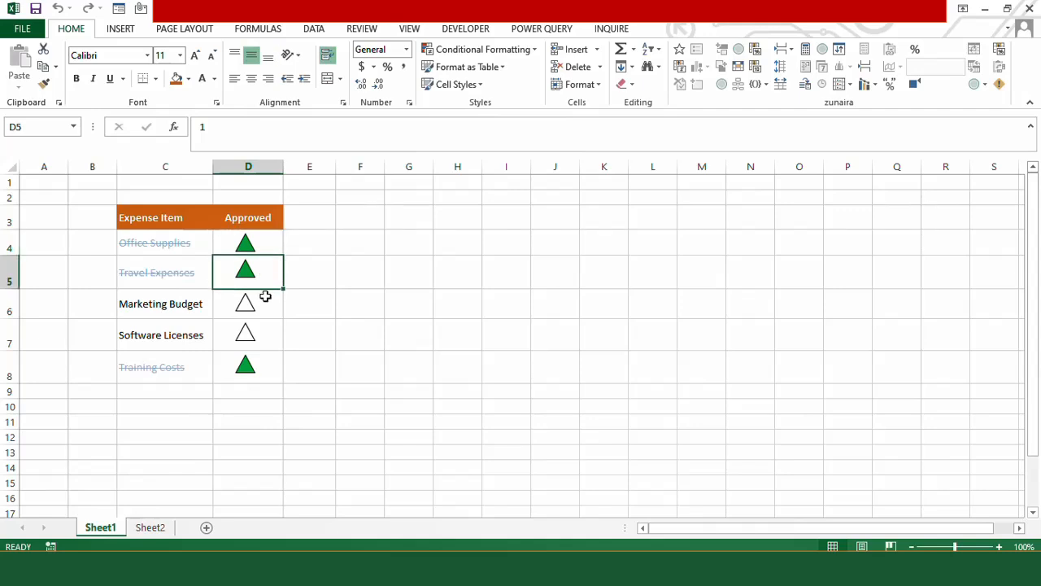
pyautogui.click(263, 314)
pyautogui.click(265, 340)
pyautogui.click(269, 364)
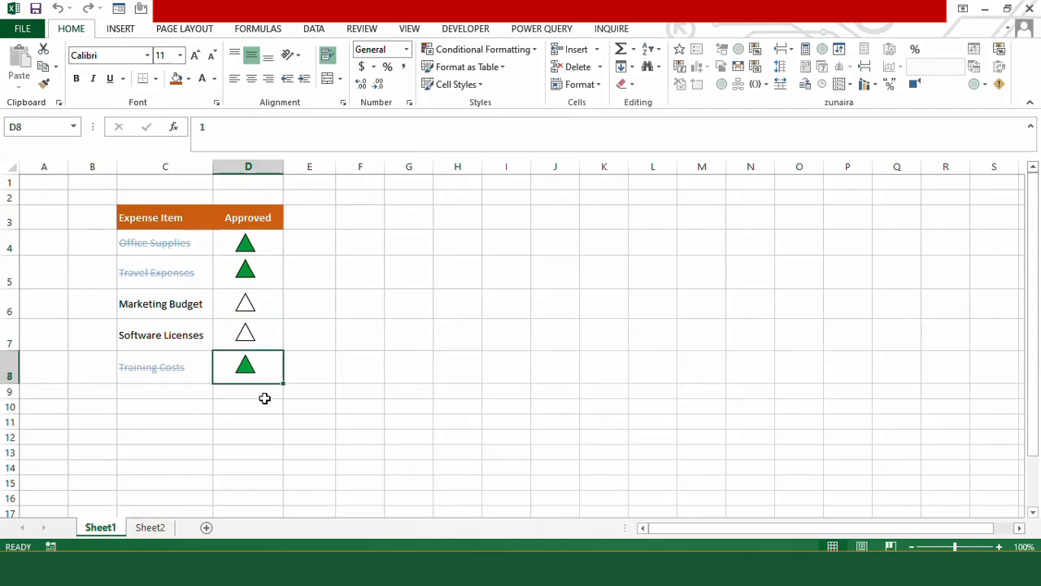
pyautogui.click(264, 395)
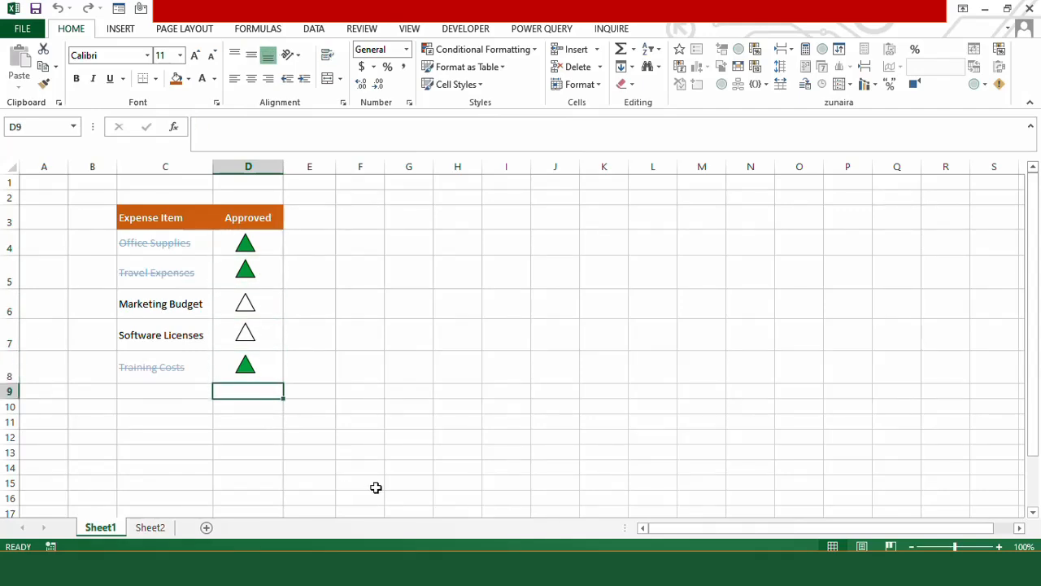
pyautogui.write('=sum(')
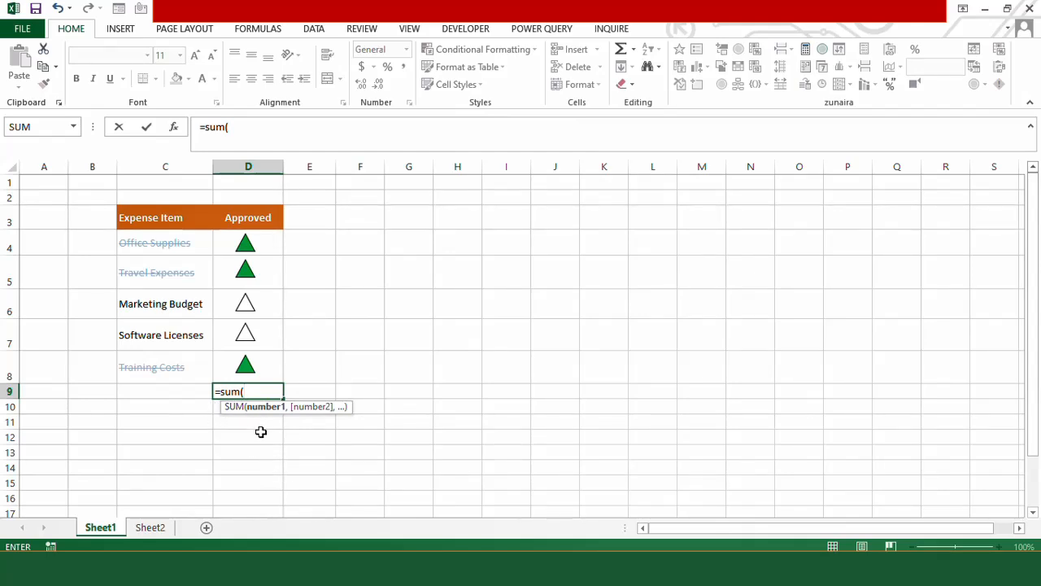
pyautogui.moveTo(263, 236); pyautogui.dragTo(248, 366)
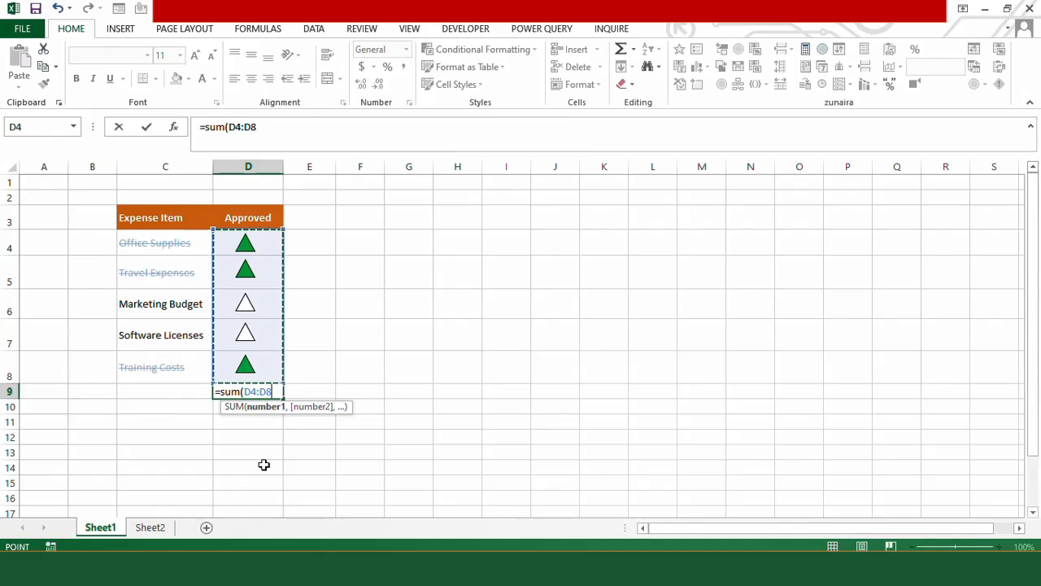
pyautogui.write(')')
pyautogui.press('Return')
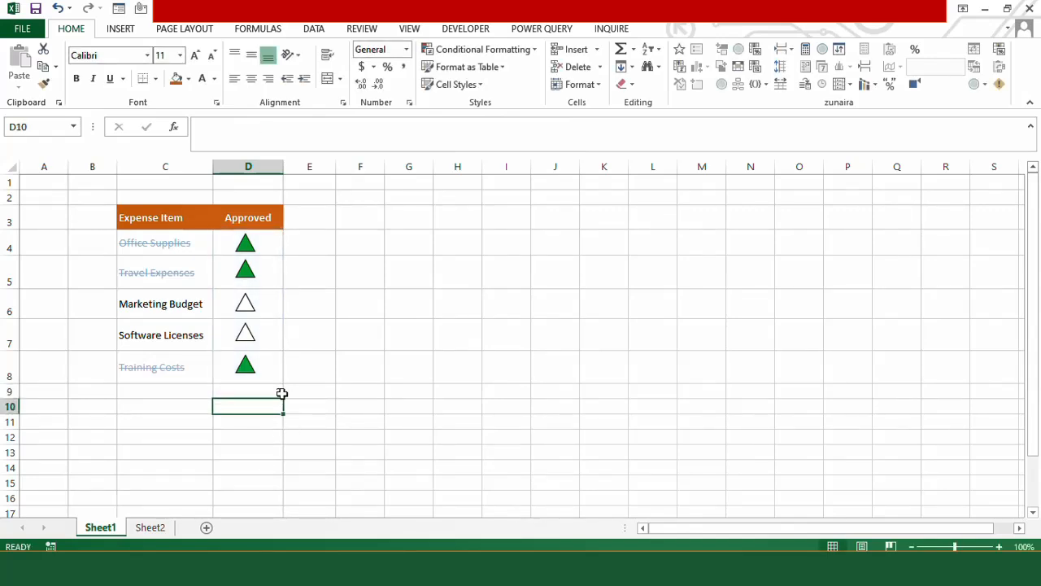
pyautogui.click(253, 441)
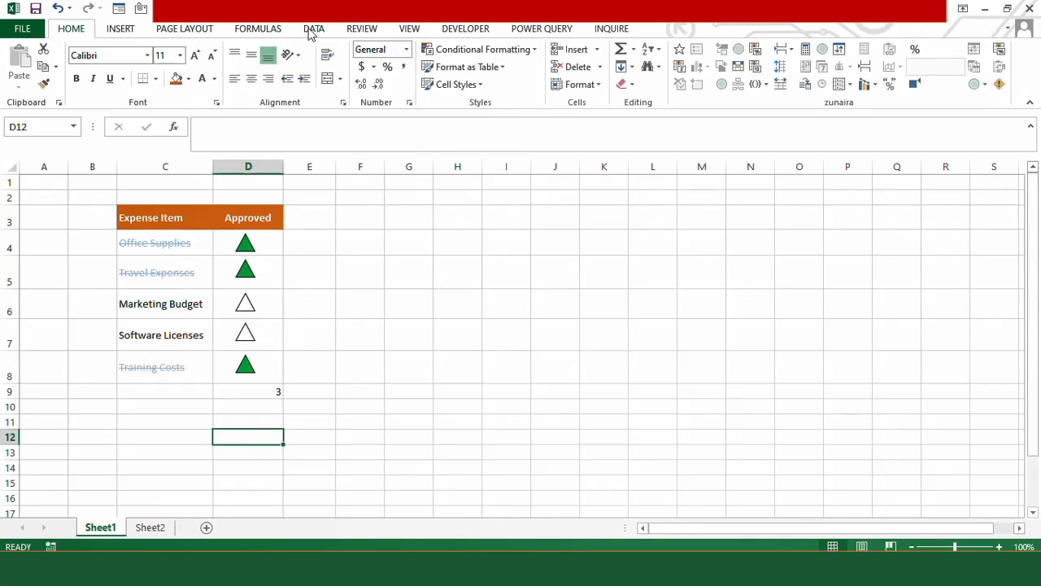
# - Open the IsoscelesTriangle1_Click macro for editing and maximize the code editor window
pyautogui.click(408, 28)
pyautogui.click(758, 81)
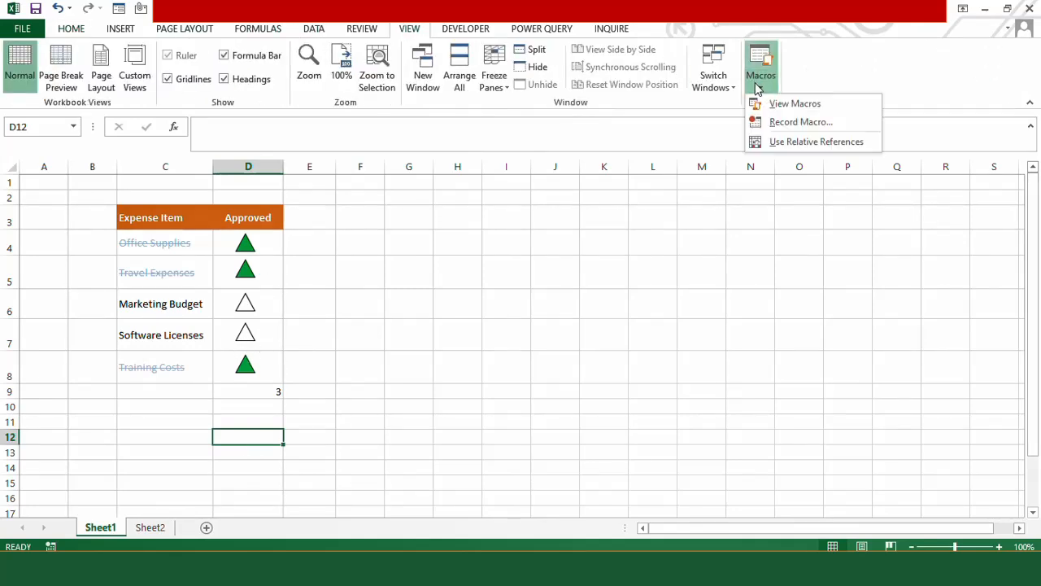
pyautogui.click(769, 104)
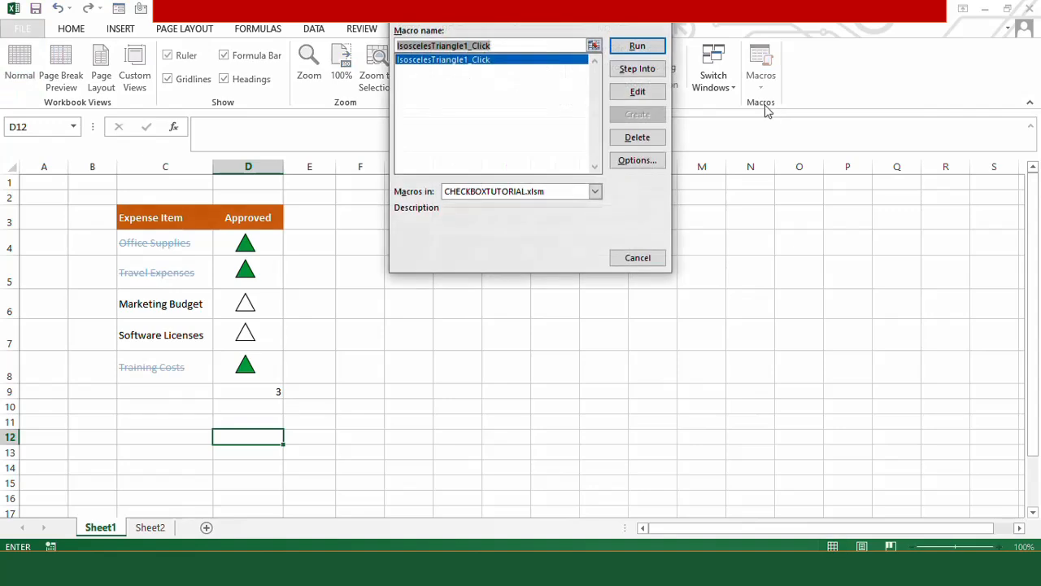
pyautogui.click(636, 92)
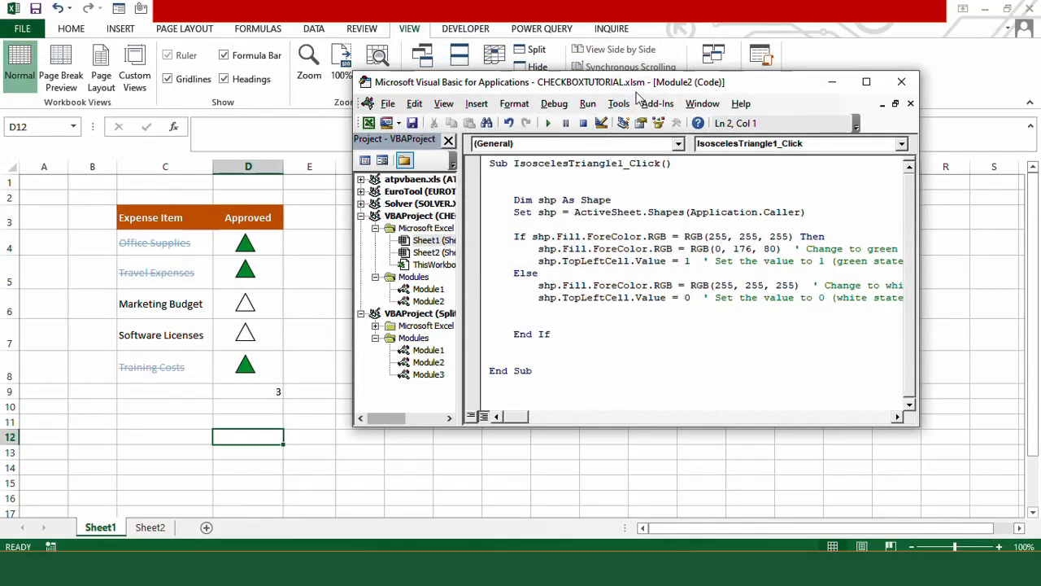
pyautogui.moveTo(755, 83); pyautogui.dragTo(585, 78)
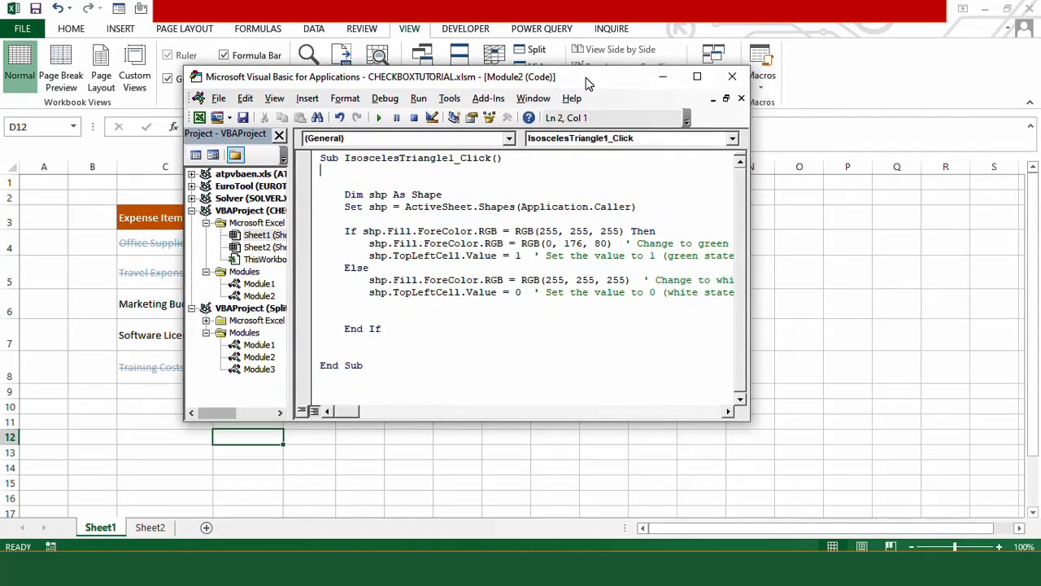
pyautogui.click(696, 77)
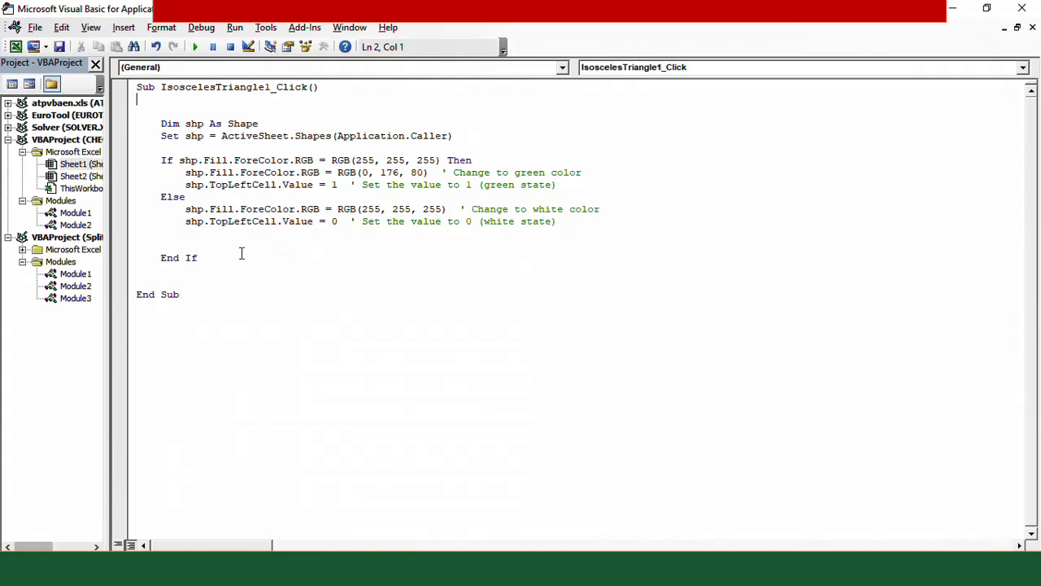
# - Insert two blank lines after the Dim shp As Shape declaration and select the Dim keyword
pyautogui.click(263, 123)
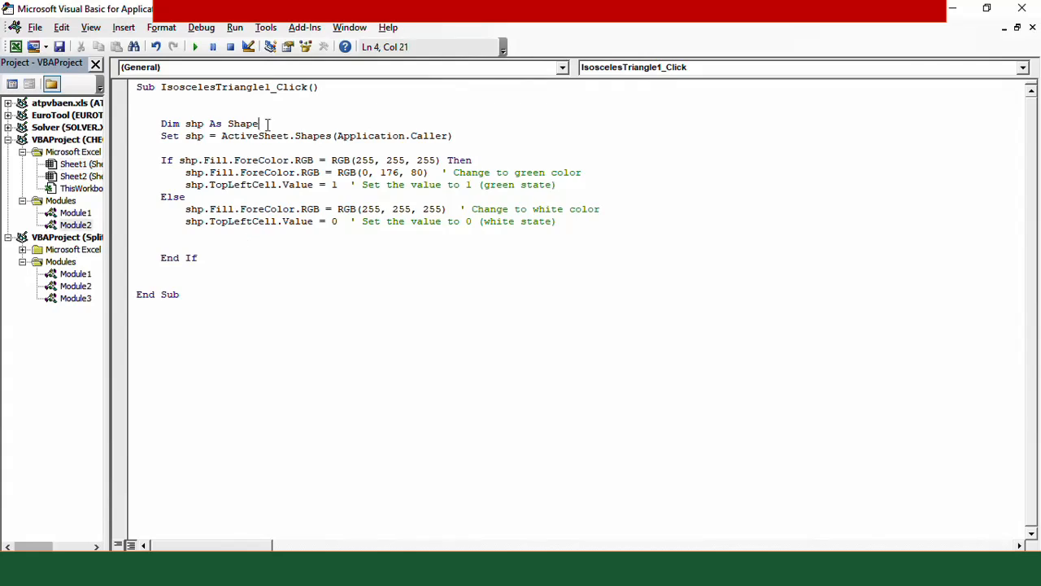
pyautogui.press('Return')
pyautogui.press('Return')
pyautogui.click(174, 124)
pyautogui.doubleClick(169, 123)
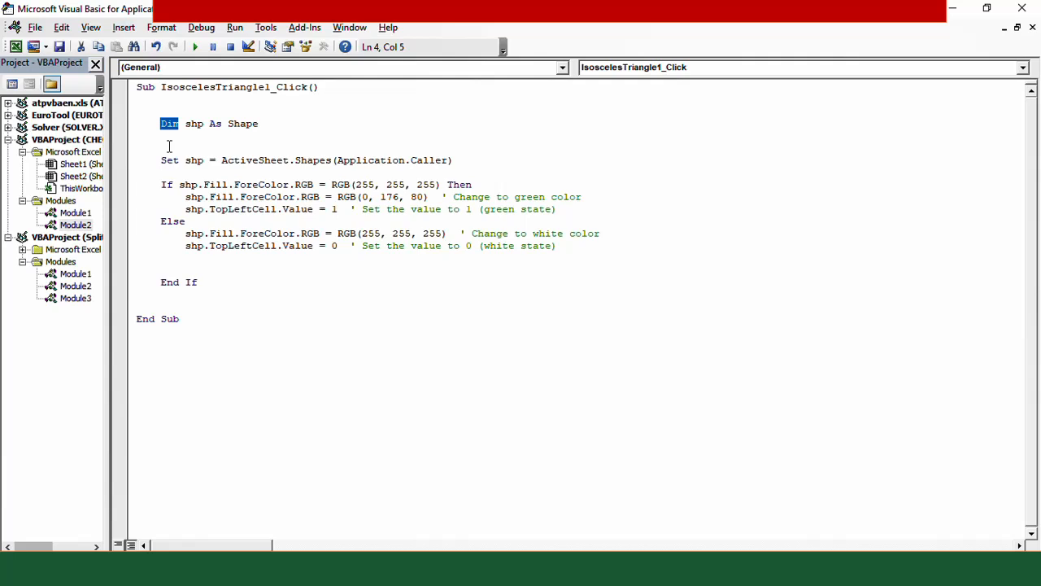
# - Highlight shp and As Shape in the Dim declaration, and insert two blank lines after the Set shp statement
pyautogui.doubleClick(195, 123)
pyautogui.click(261, 125)
pyautogui.doubleClick(193, 123)
pyautogui.moveTo(262, 123); pyautogui.dragTo(226, 127)
pyautogui.click(247, 138)
pyautogui.click(466, 160)
pyautogui.press('Return')
pyautogui.press('Return')
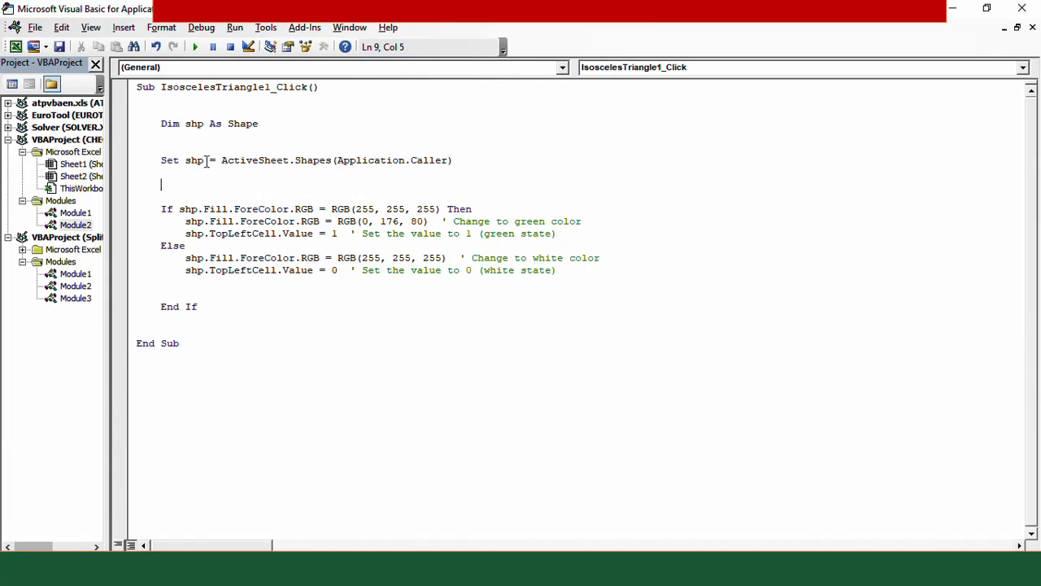
# - Examine the Set shp statement, highlighting the Set keyword and the full ActiveSheet.Shapes(Application.Caller) expression
pyautogui.moveTo(453, 160); pyautogui.dragTo(222, 162)
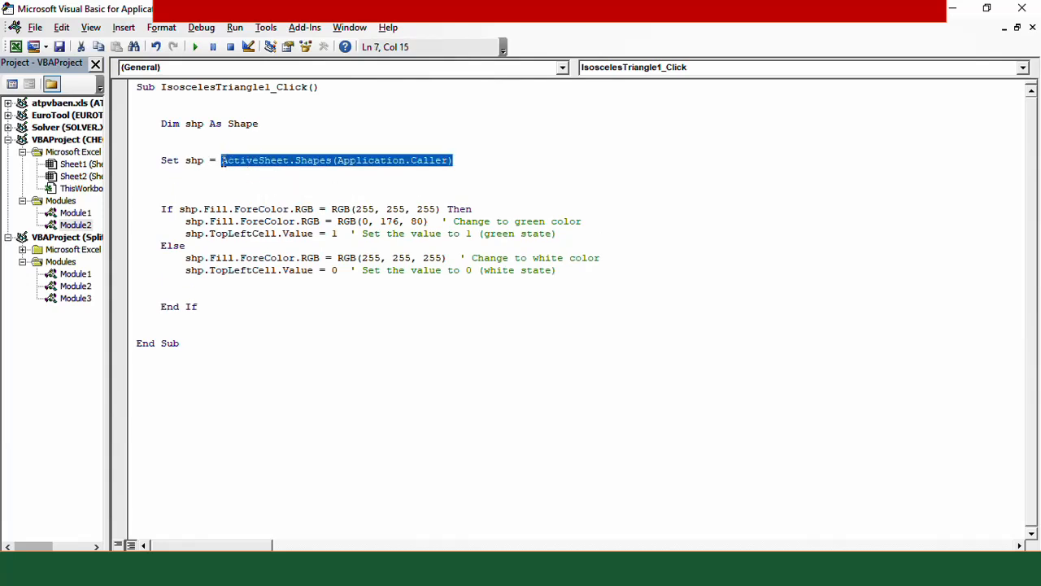
pyautogui.click(186, 161)
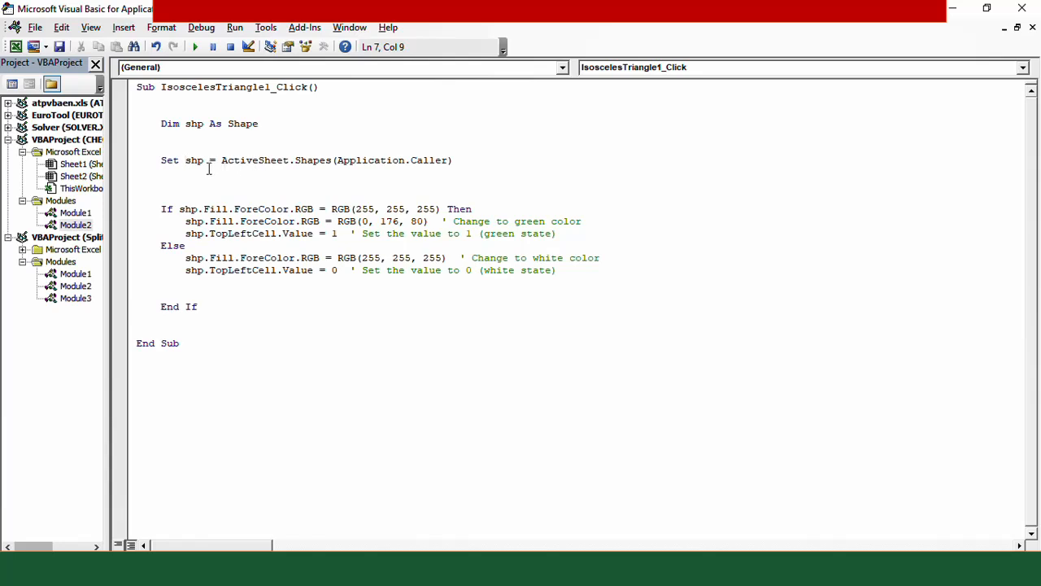
pyautogui.moveTo(182, 161); pyautogui.dragTo(161, 161)
pyautogui.moveTo(454, 160); pyautogui.dragTo(222, 161)
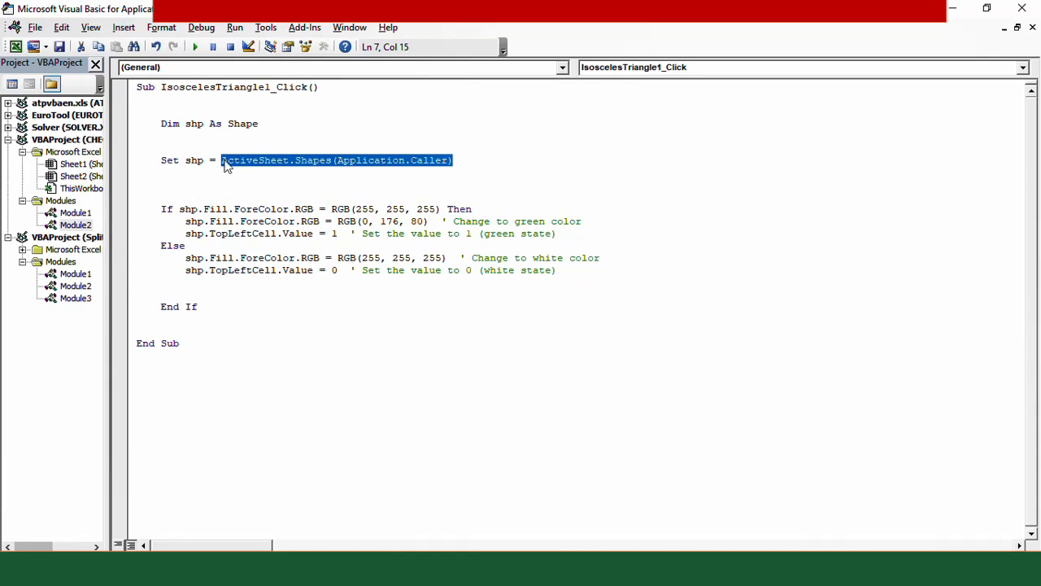
pyautogui.click(270, 188)
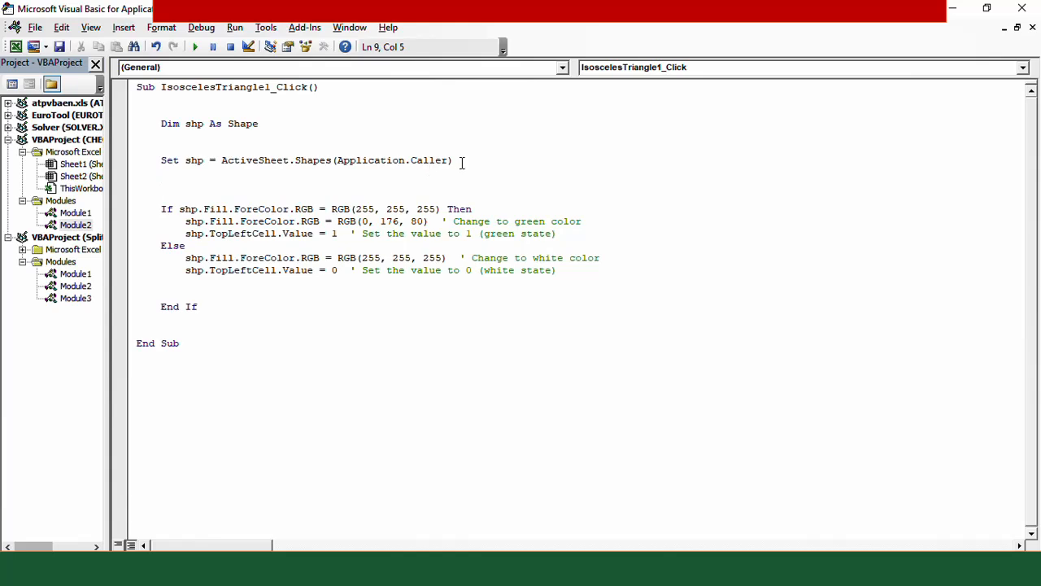
pyautogui.moveTo(460, 160); pyautogui.dragTo(222, 163)
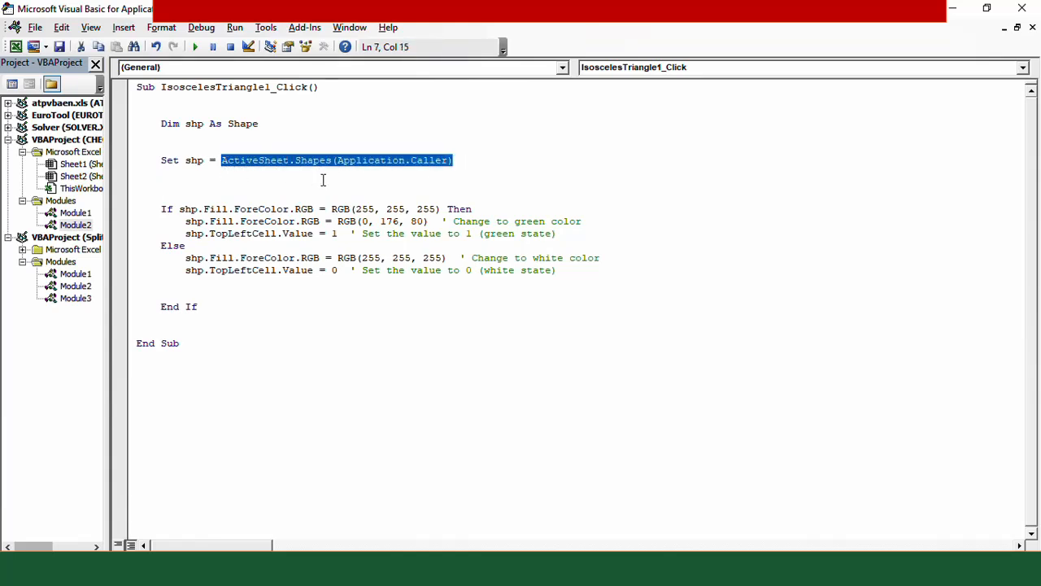
pyautogui.click(258, 177)
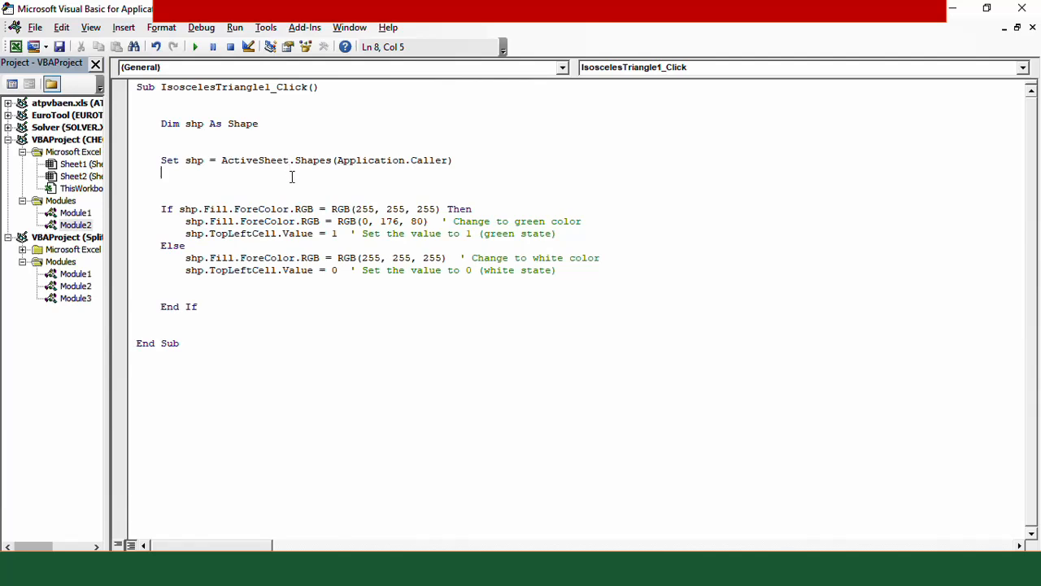
# - Examine the ActiveSheet part and the (Application.Caller) argument of the Set statement separately
pyautogui.moveTo(290, 162); pyautogui.dragTo(225, 165)
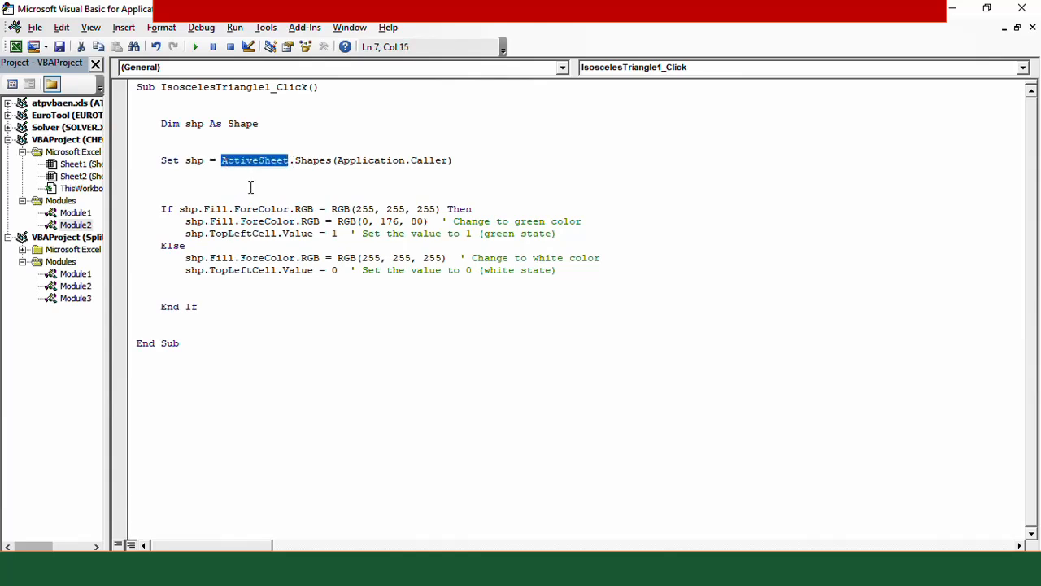
pyautogui.moveTo(332, 162); pyautogui.dragTo(453, 162)
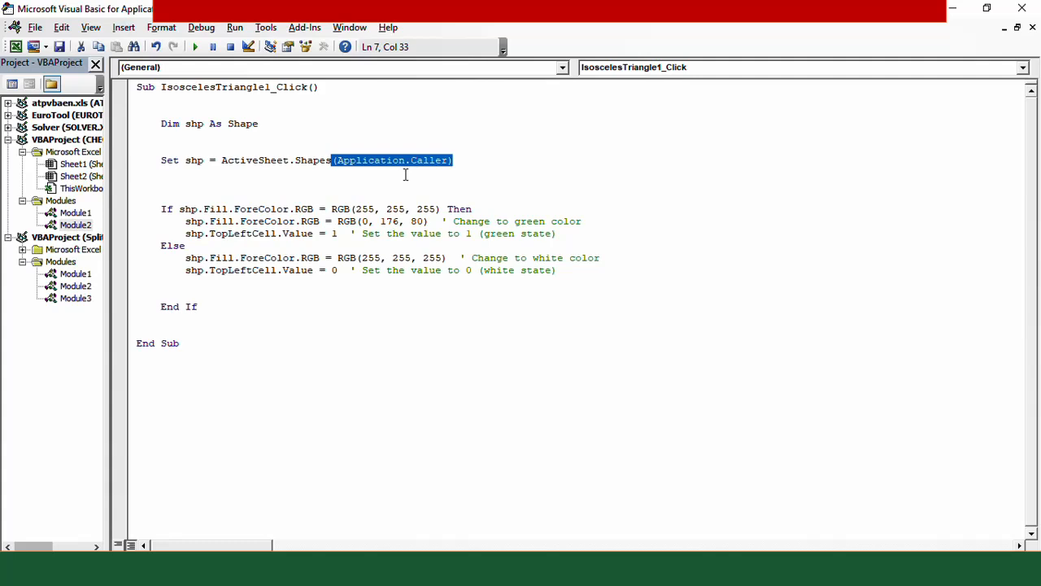
pyautogui.click(458, 160)
pyautogui.moveTo(462, 160); pyautogui.dragTo(333, 160)
pyautogui.click(459, 164)
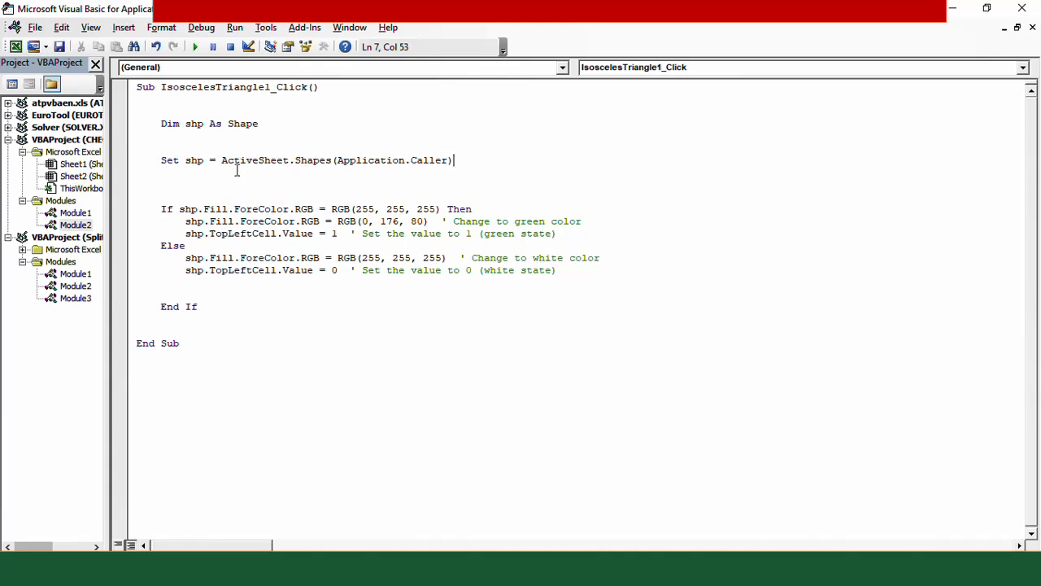
pyautogui.moveTo(454, 160); pyautogui.dragTo(334, 166)
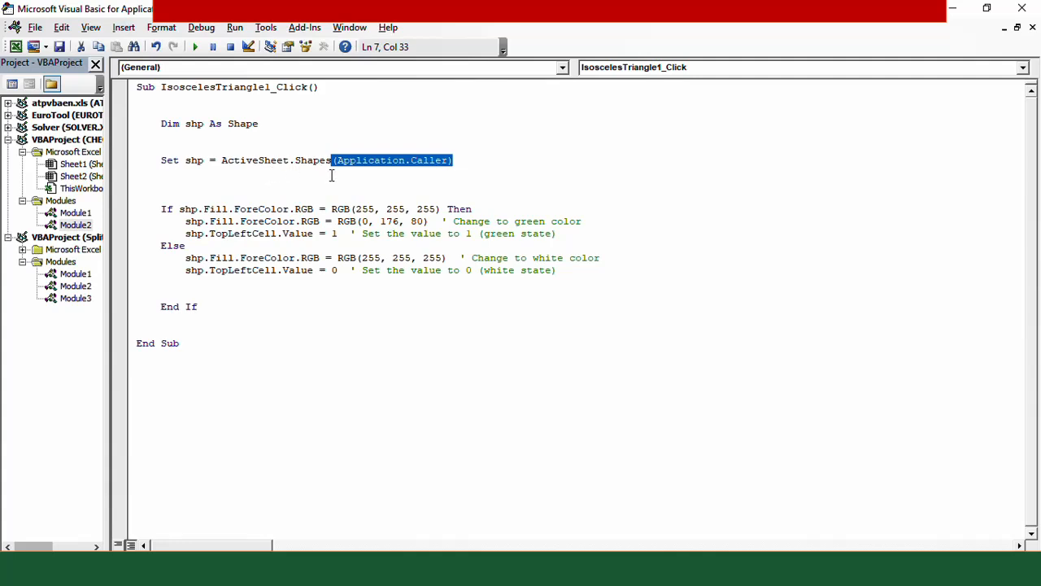
# - Insert two blank lines after the If shp.Fill.ForeColor.RGB = RGB(255, 255, 255) Then line
pyautogui.click(480, 210)
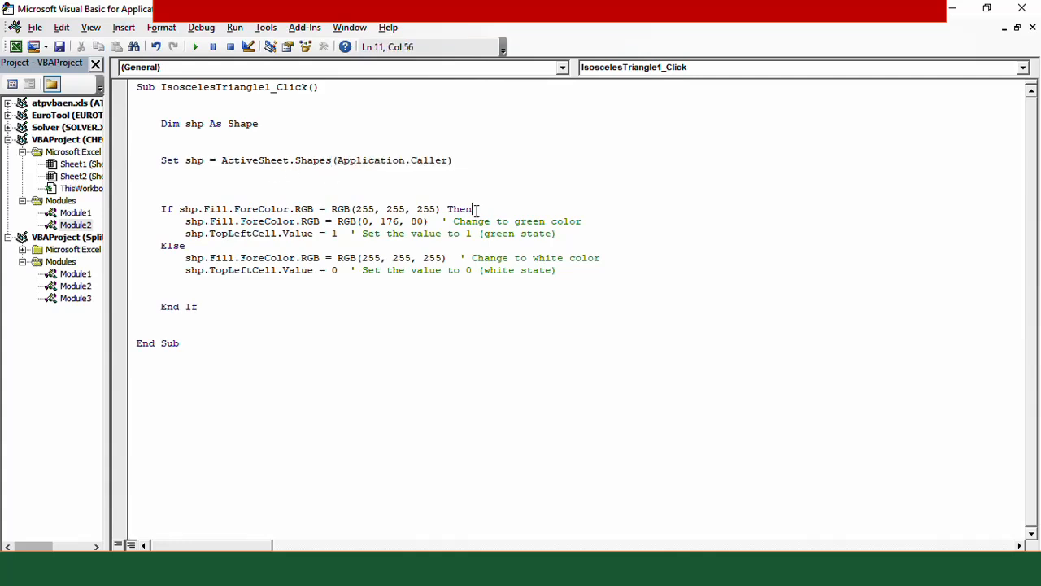
pyautogui.press('Return')
pyautogui.press('Return')
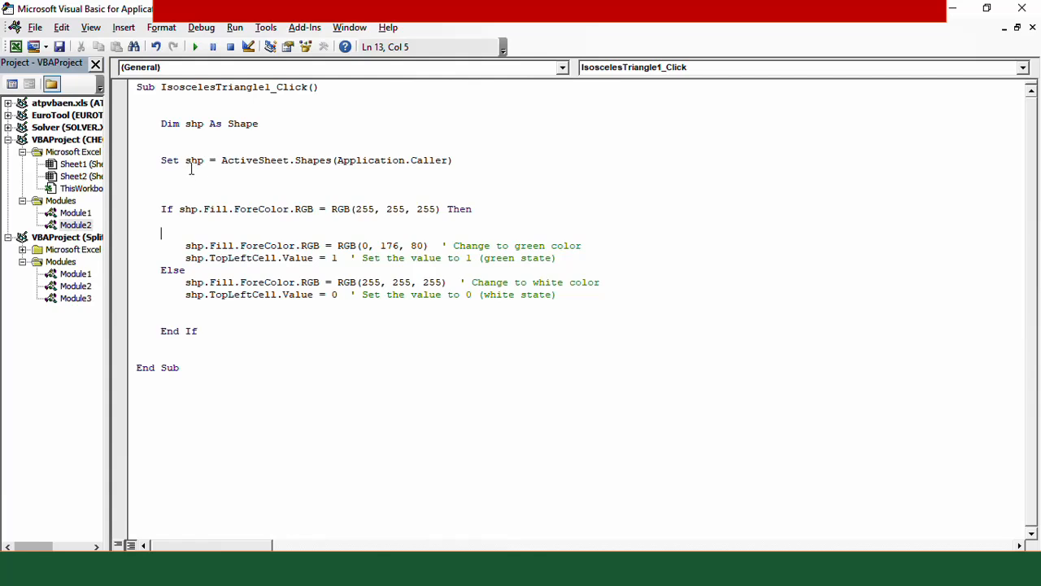
# - Examine the shp assignment and the If condition, highlighting RGB(255, 255, 255), ForeColor and shp.Fill.ForeColor.RGB
pyautogui.moveTo(184, 160); pyautogui.dragTo(205, 160)
pyautogui.moveTo(458, 161); pyautogui.dragTo(225, 167)
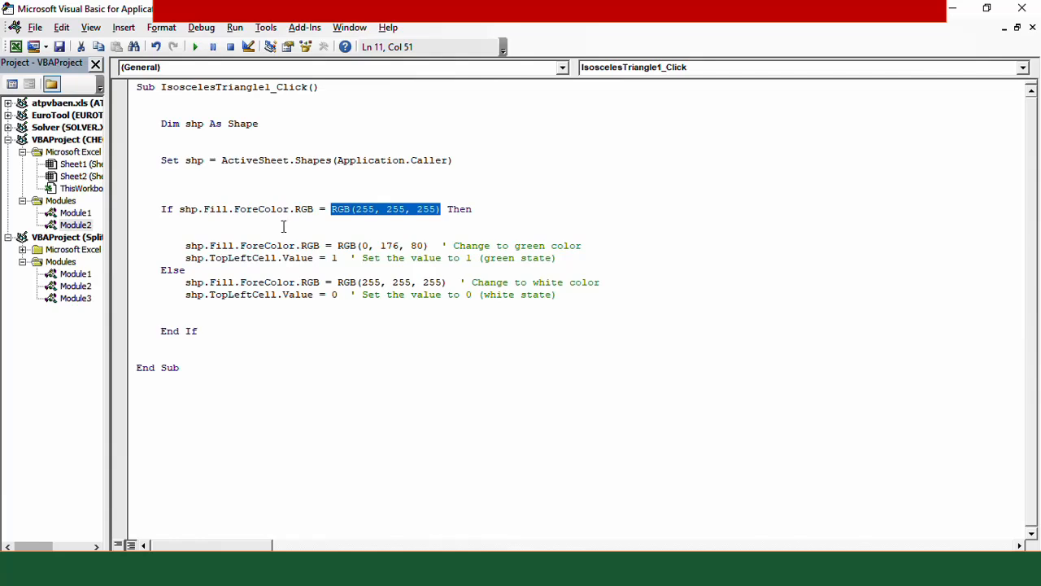
pyautogui.moveTo(293, 213); pyautogui.dragTo(235, 218)
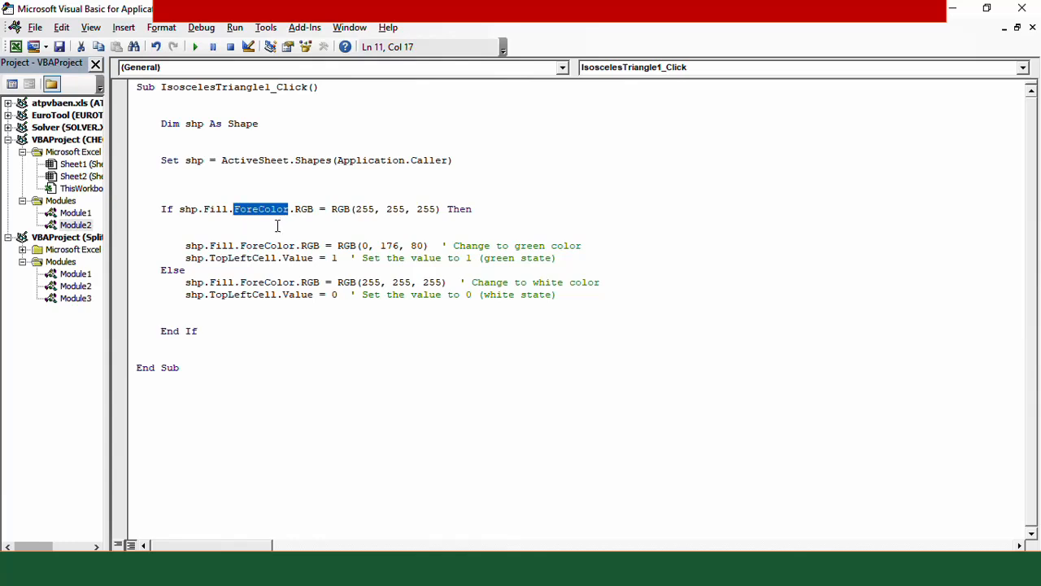
pyautogui.click(257, 225)
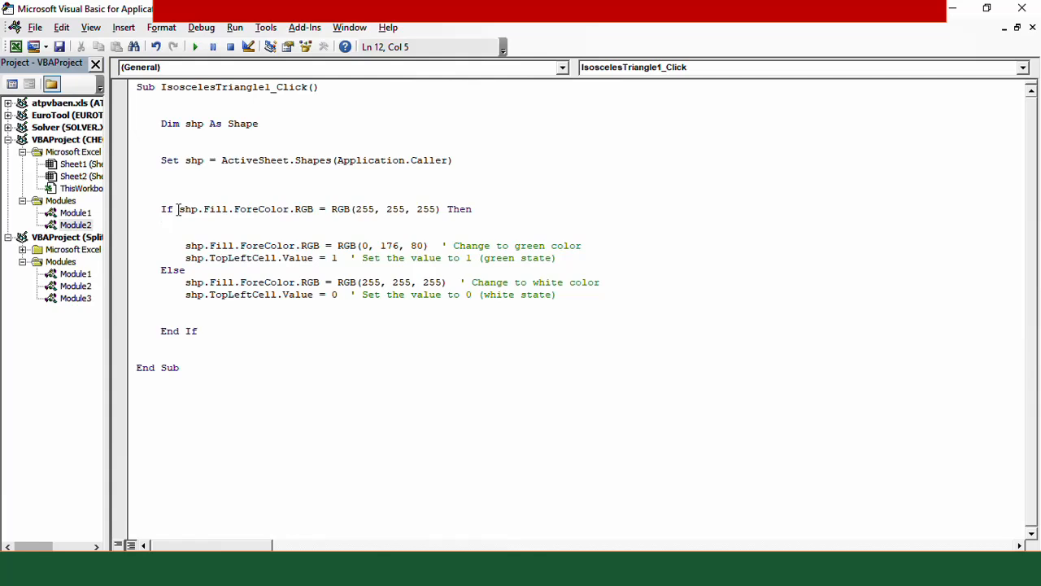
pyautogui.moveTo(177, 209); pyautogui.dragTo(318, 209)
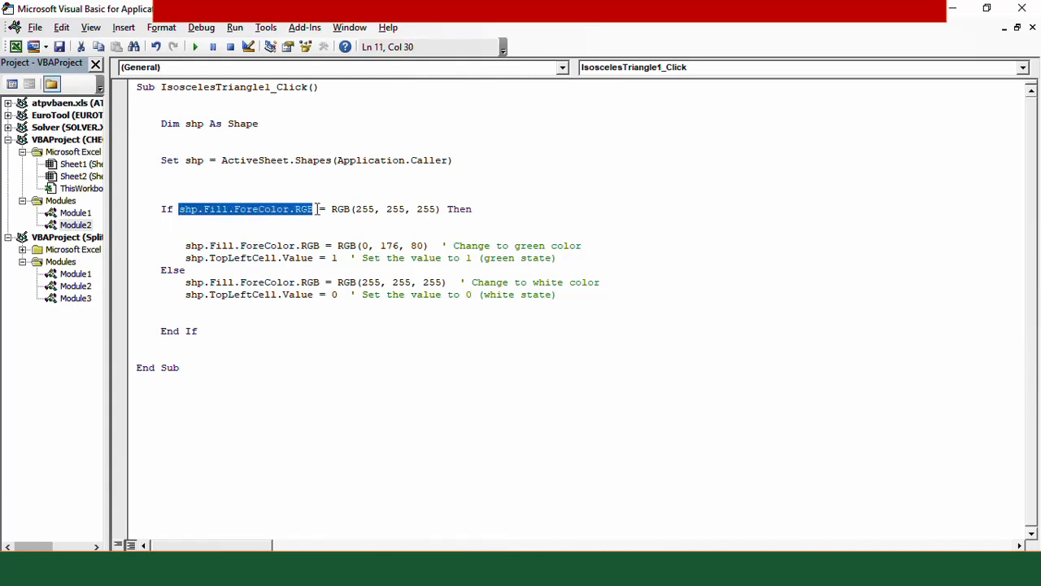
pyautogui.click(478, 209)
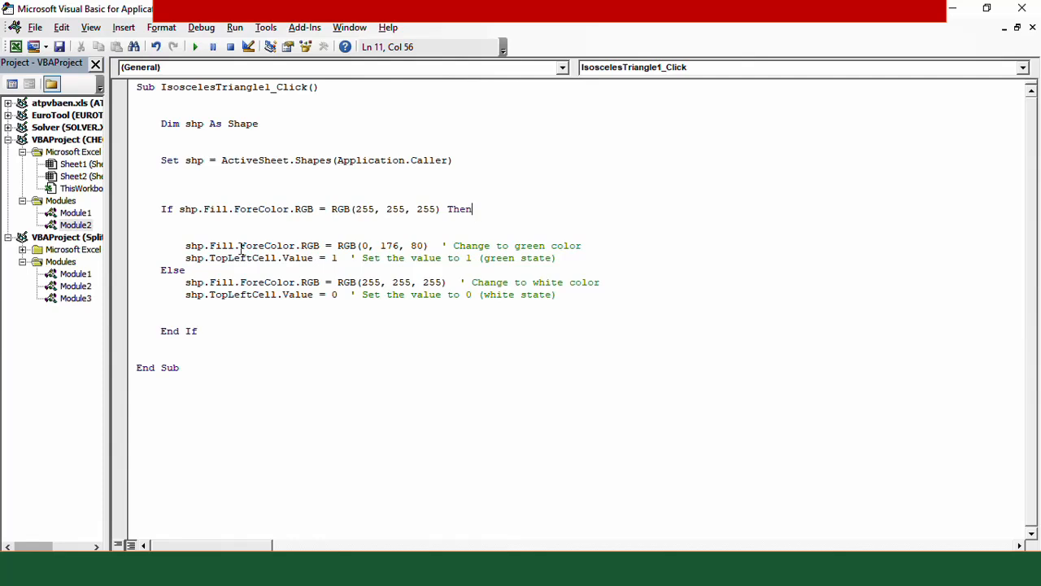
# - Highlight the RGB(0, 176, 80) assignment and the shp.TopLeftCell.Value = 1 statement, and insert two blank lines before Else
pyautogui.moveTo(174, 244); pyautogui.dragTo(338, 244)
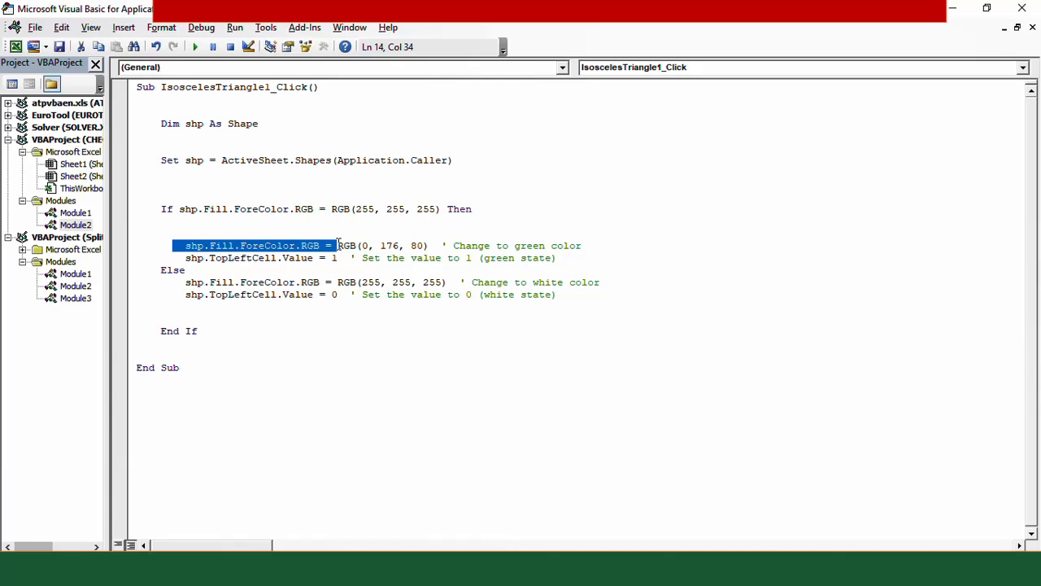
pyautogui.moveTo(429, 246); pyautogui.dragTo(338, 247)
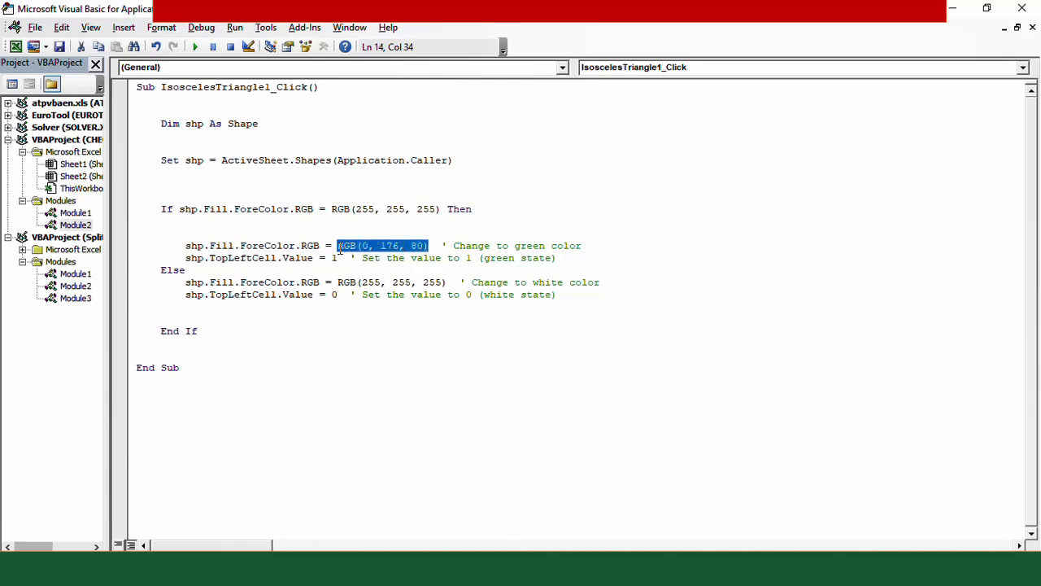
pyautogui.click(559, 259)
pyautogui.moveTo(341, 258); pyautogui.dragTo(186, 257)
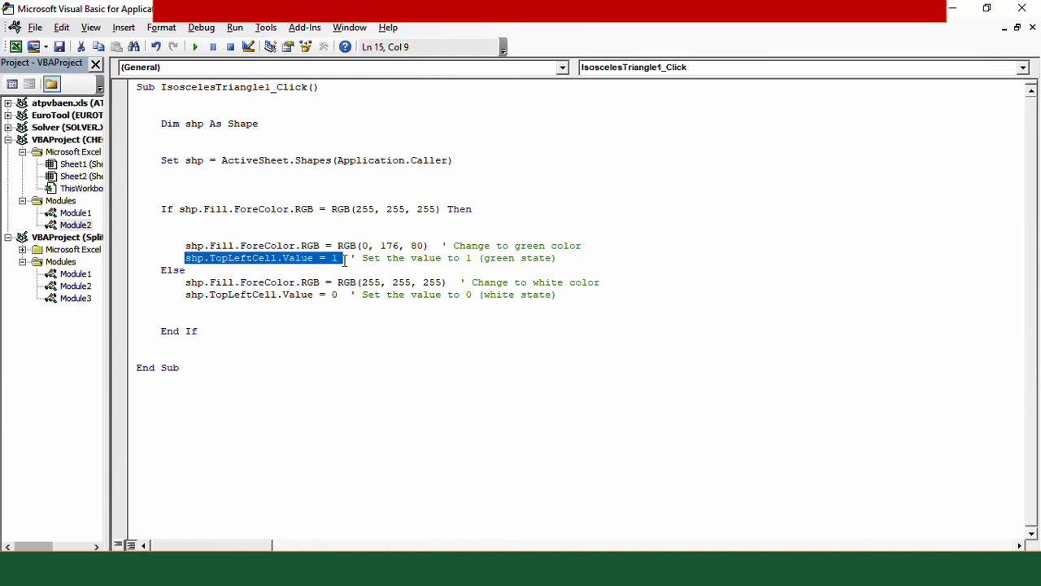
pyautogui.click(561, 259)
pyautogui.press('Return')
pyautogui.press('Return')
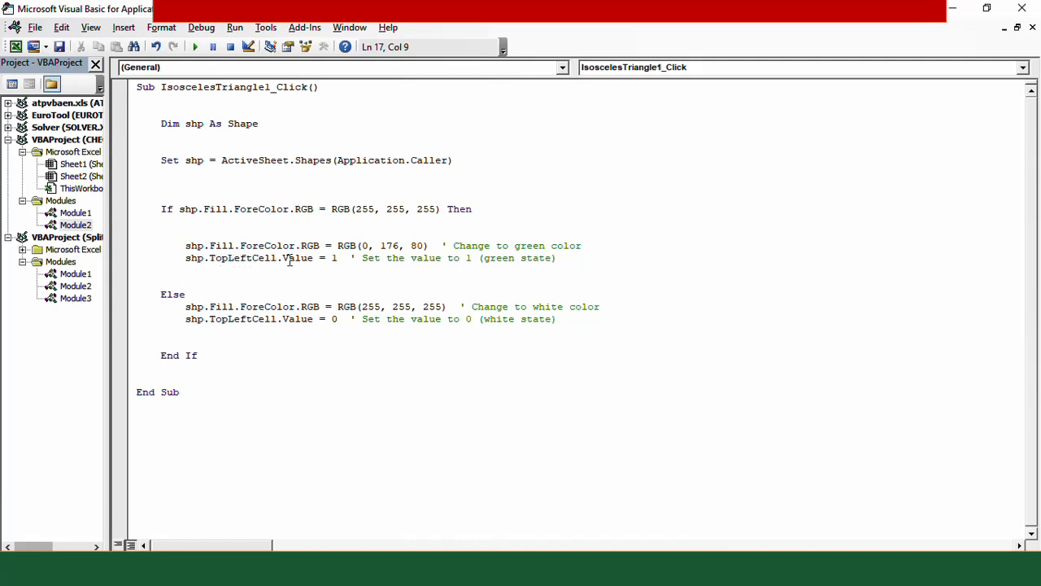
# - Highlight Left in TopLeftCell, switch to the Excel worksheet, and set the font color of D4:D8 to black
pyautogui.moveTo(253, 259); pyautogui.dragTo(228, 259)
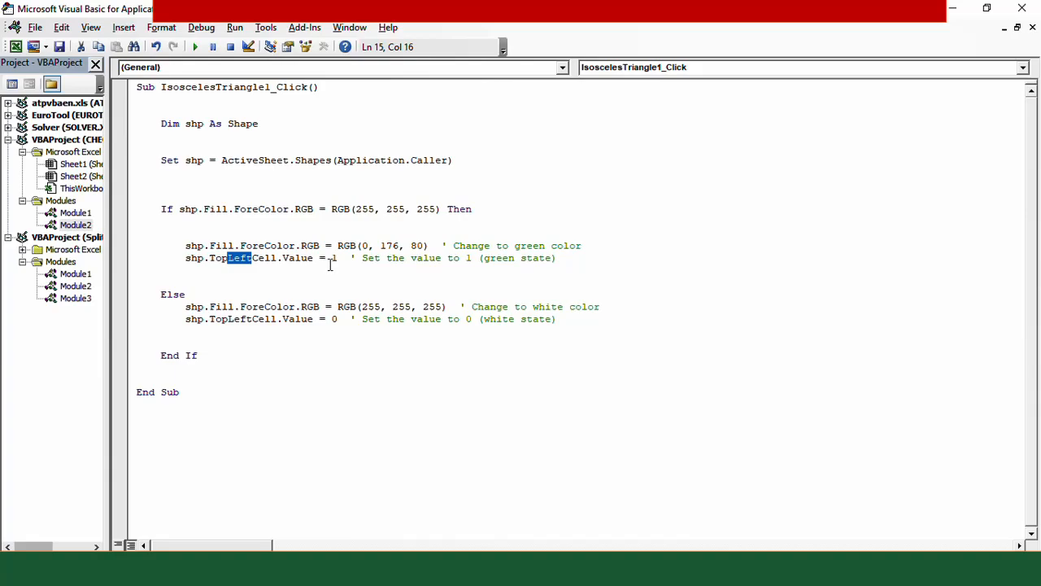
pyautogui.click(259, 509)
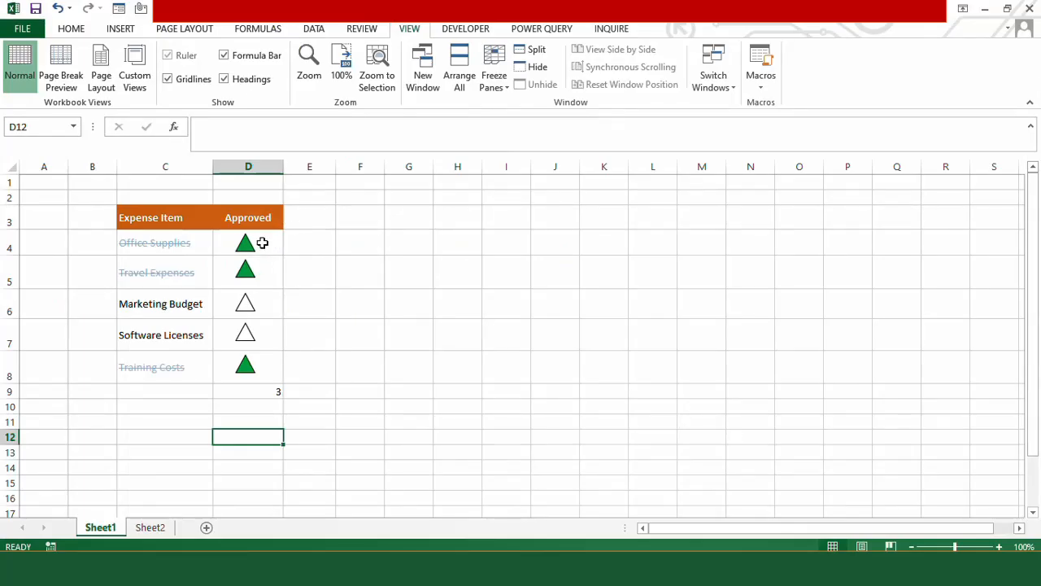
pyautogui.moveTo(262, 241); pyautogui.dragTo(262, 359)
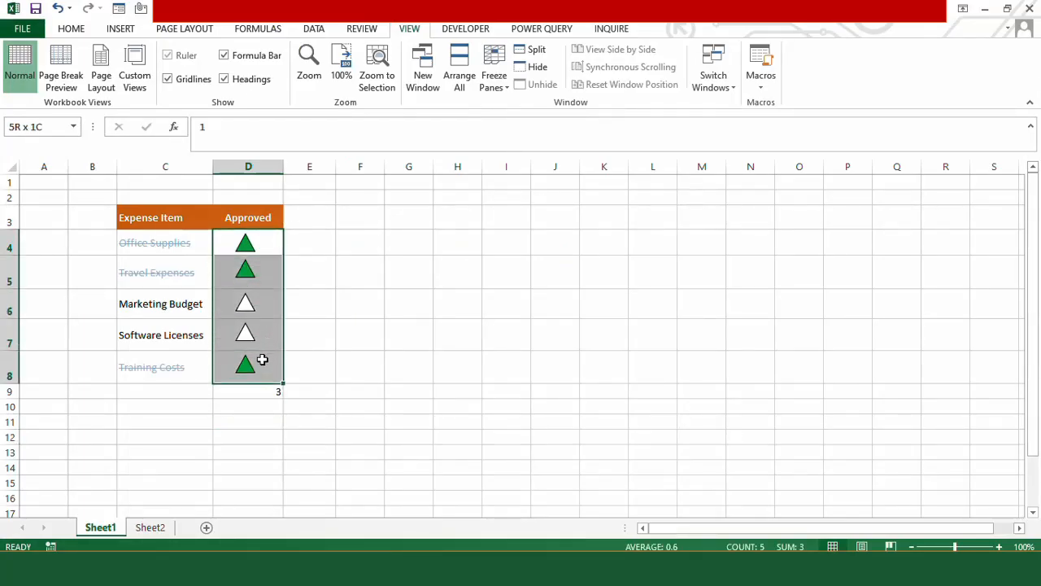
pyautogui.click(71, 28)
pyautogui.click(215, 81)
pyautogui.click(201, 99)
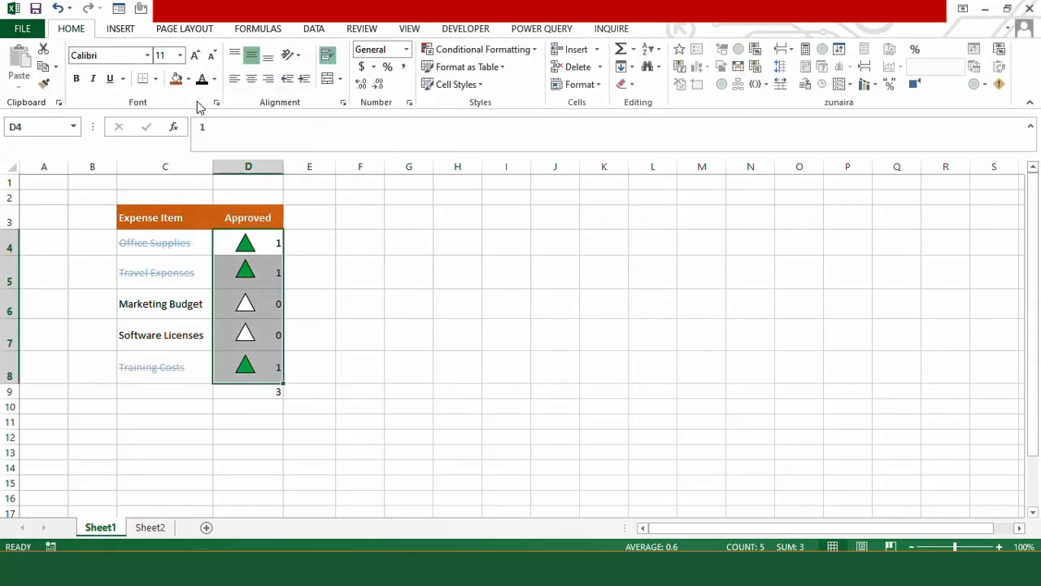
pyautogui.click(301, 244)
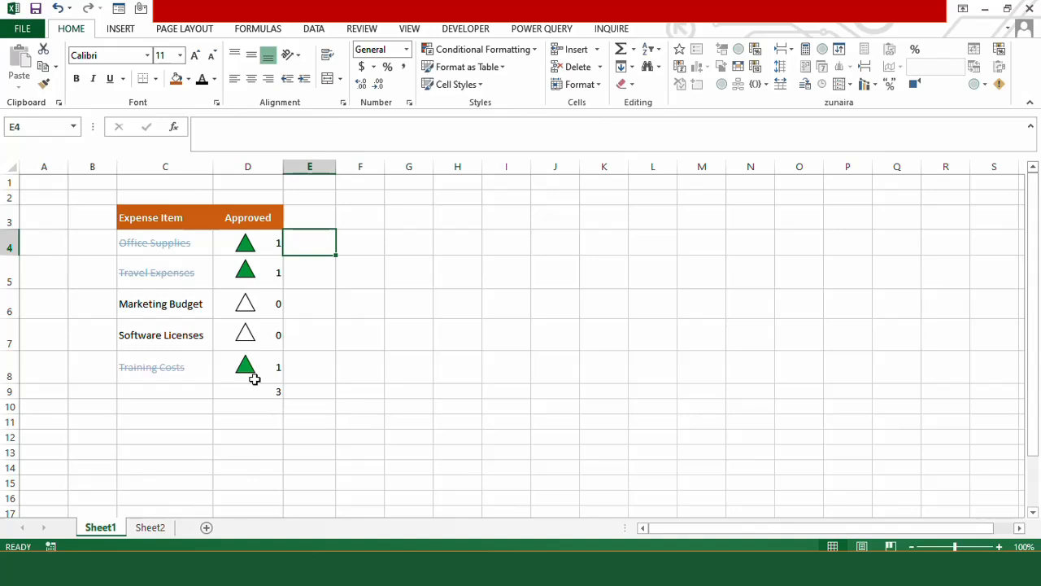
# - Insert a large isosceles triangle shape spanning roughly F2 to H4, beside the expense table
pyautogui.click(344, 248)
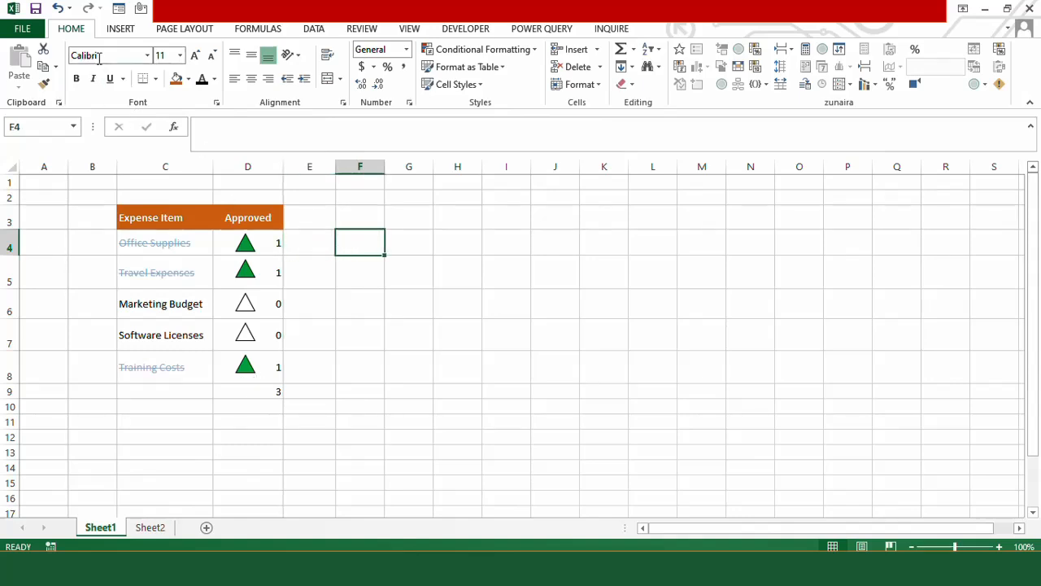
pyautogui.click(121, 28)
pyautogui.click(252, 49)
pyautogui.click(281, 88)
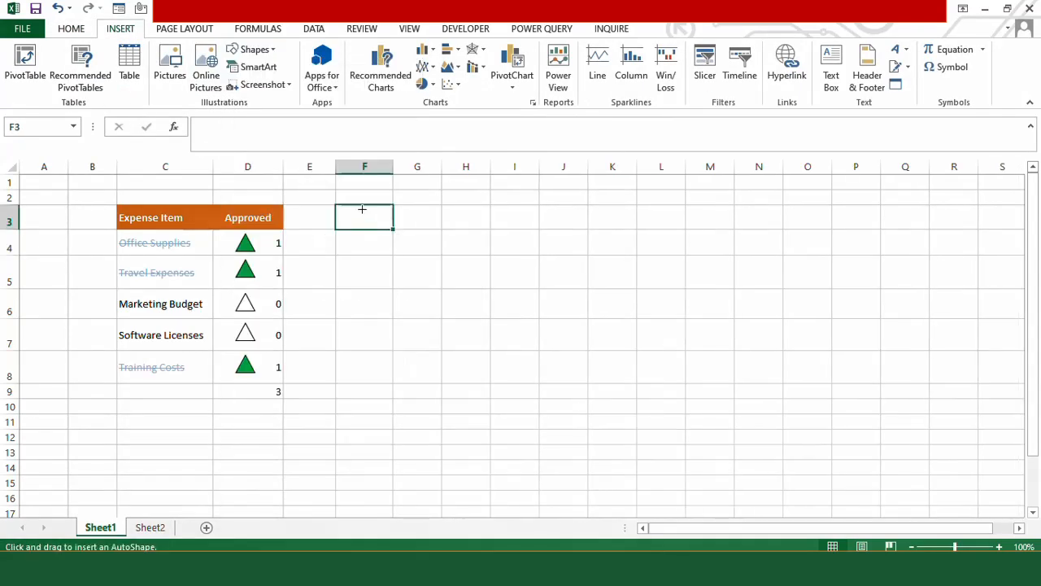
pyautogui.moveTo(359, 191); pyautogui.dragTo(493, 253)
# - Assign the IsoscelesTriangle1_Click macro to the new large triangle and deselect the shape
pyautogui.rightClick(420, 234)
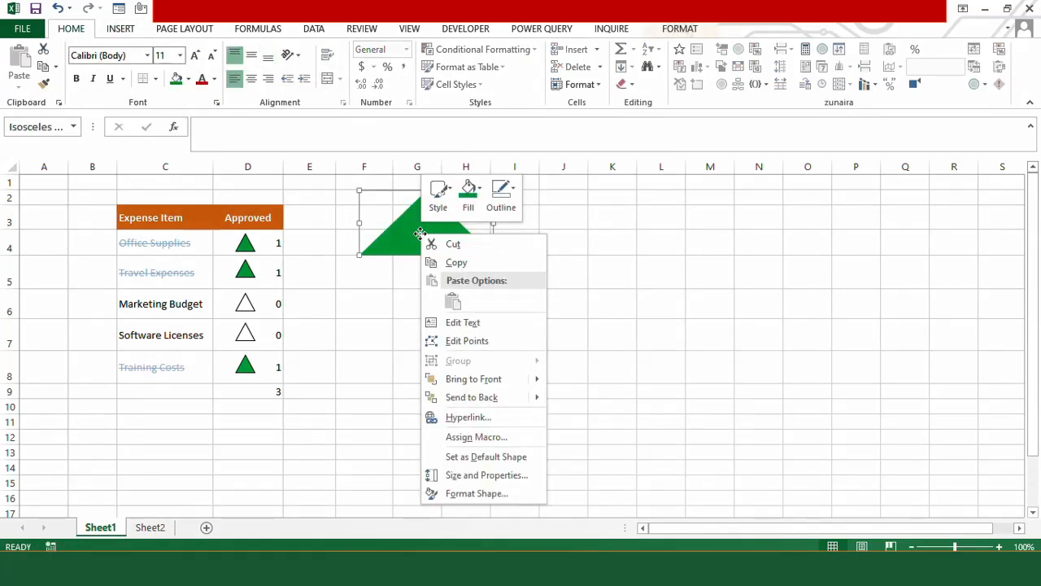
pyautogui.click(488, 437)
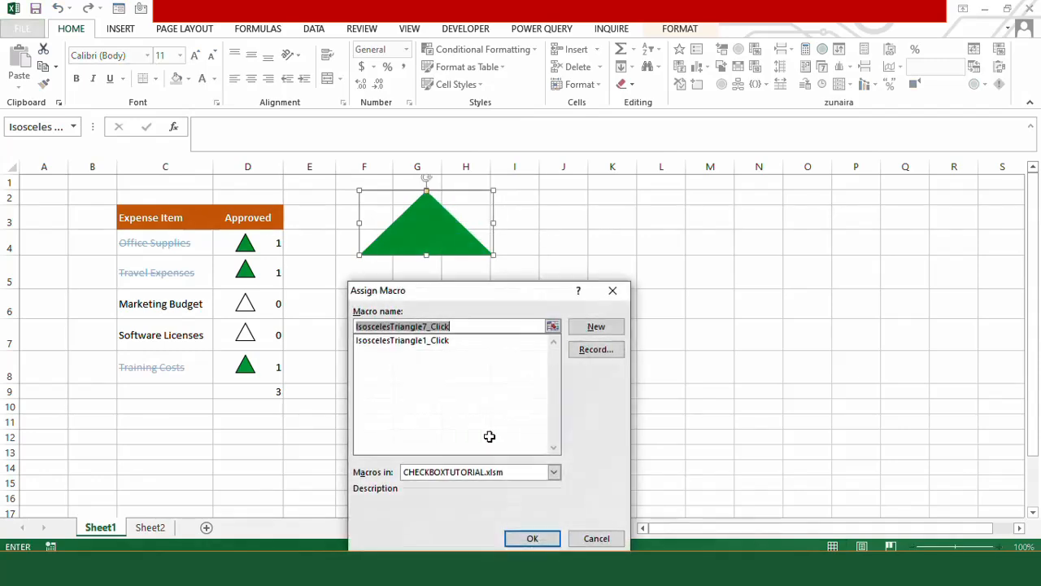
pyautogui.click(423, 341)
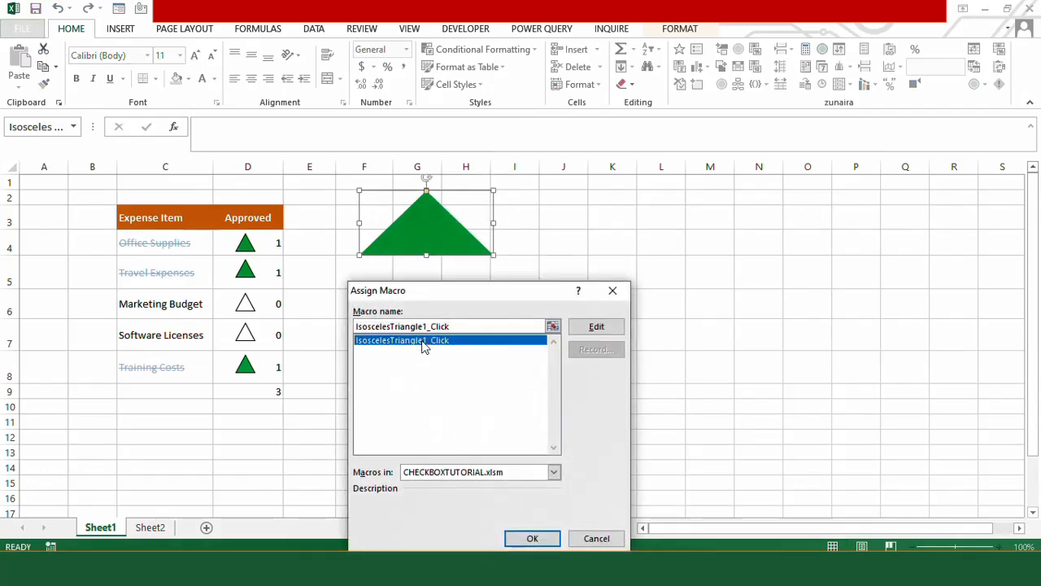
pyautogui.click(529, 538)
pyautogui.click(408, 266)
# - Test the macro by toggling the large triangle several times, clearing cell F2 before the final toggle to white
pyautogui.click(433, 238)
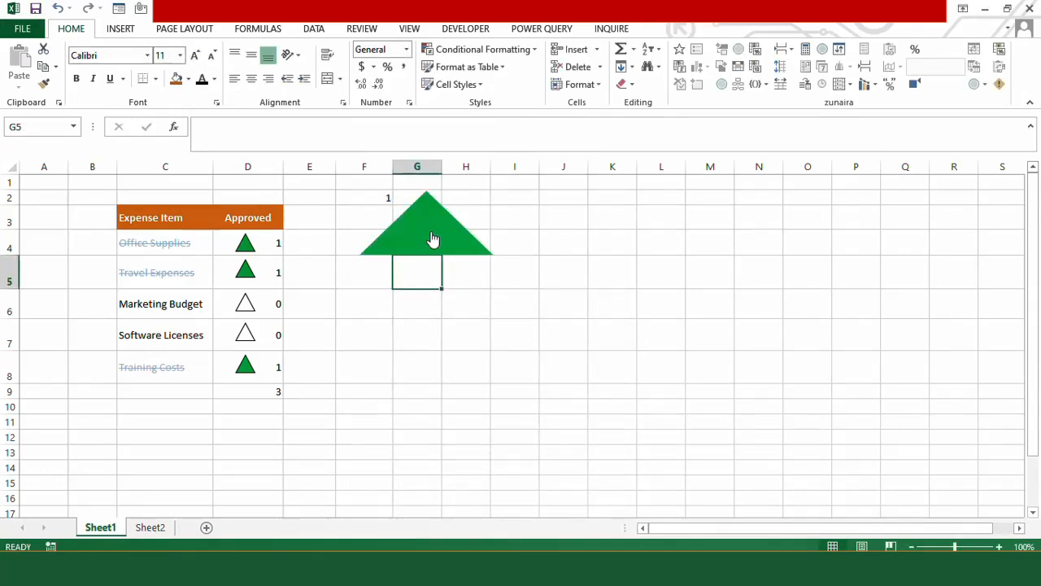
pyautogui.click(432, 238)
pyautogui.click(431, 238)
pyautogui.click(374, 200)
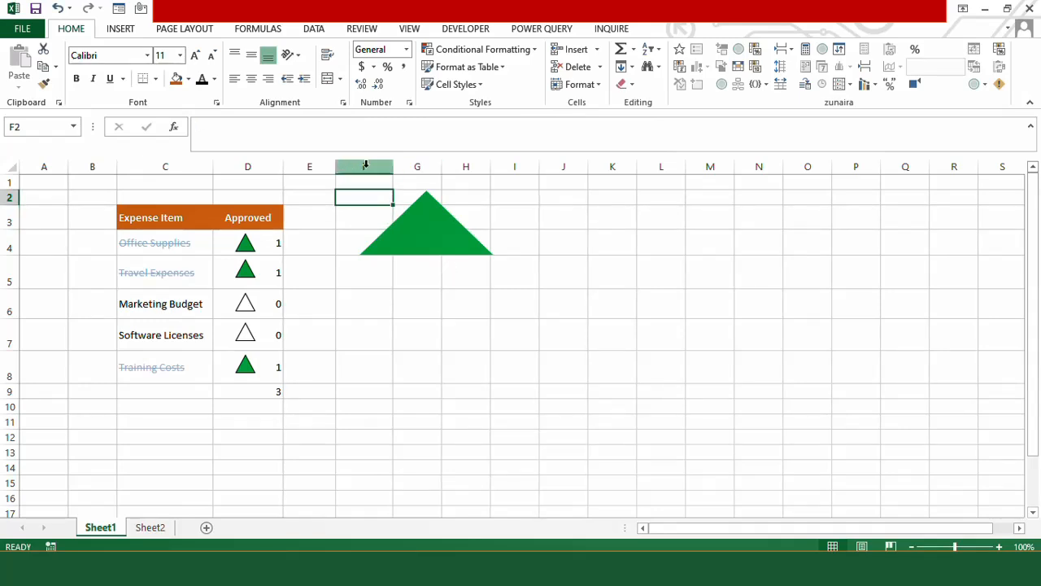
pyautogui.click(437, 237)
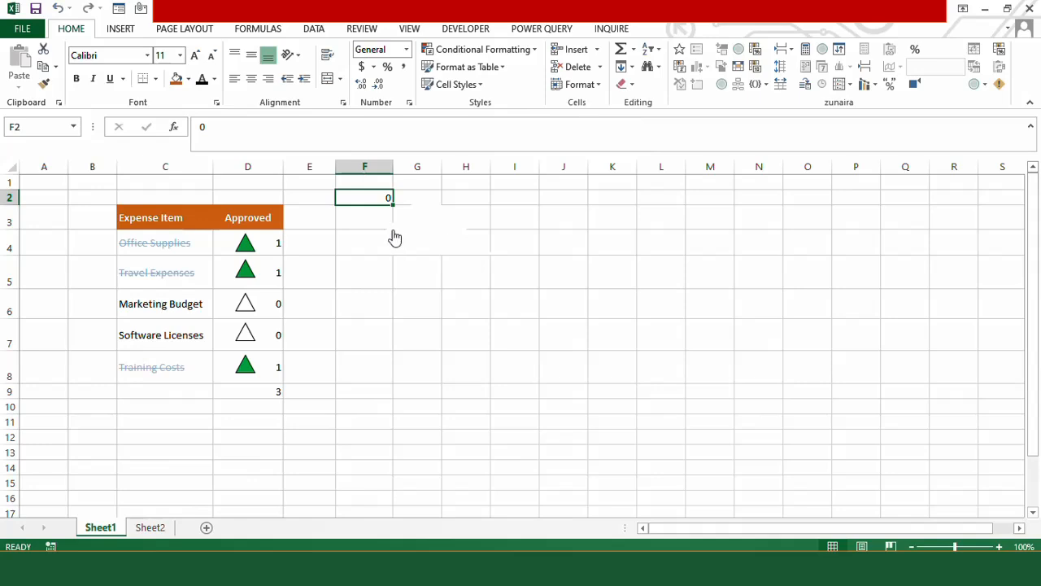
# - Toggle the large triangle once more, then delete columns F:H containing it from Sheet1
pyautogui.click(429, 238)
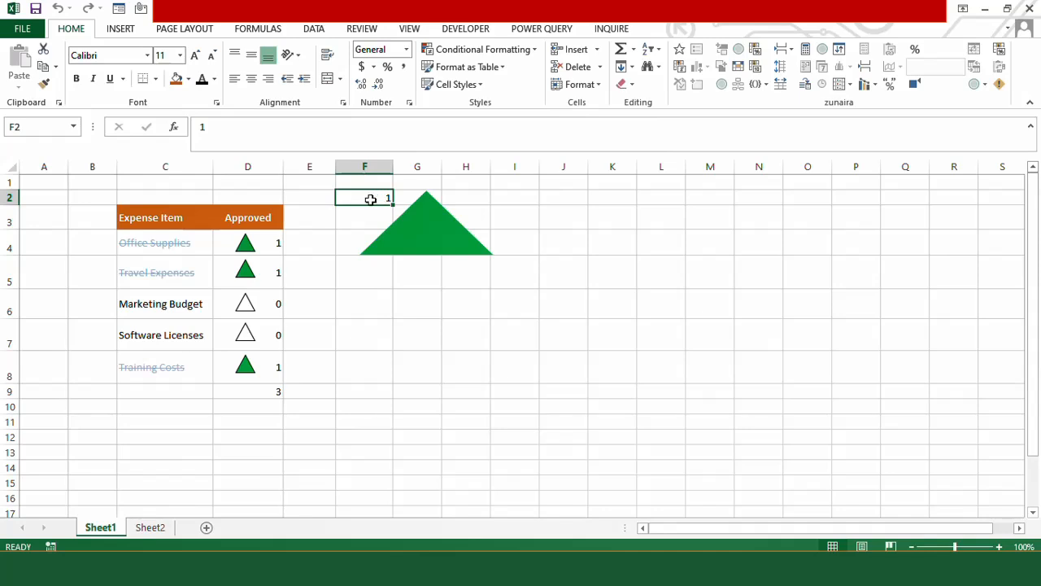
pyautogui.moveTo(349, 165); pyautogui.dragTo(476, 165)
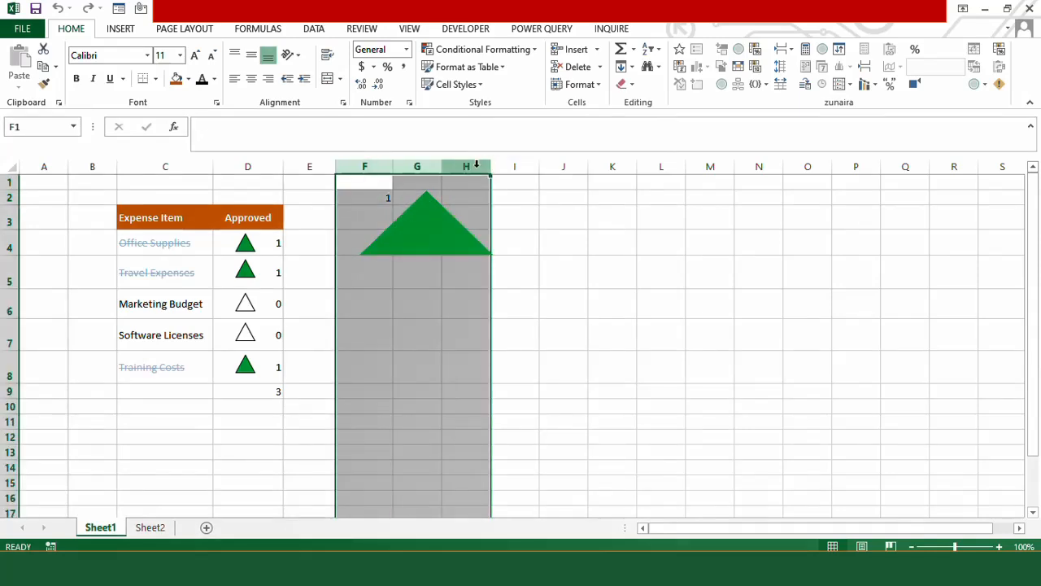
pyautogui.rightClick(476, 167)
pyautogui.click(502, 295)
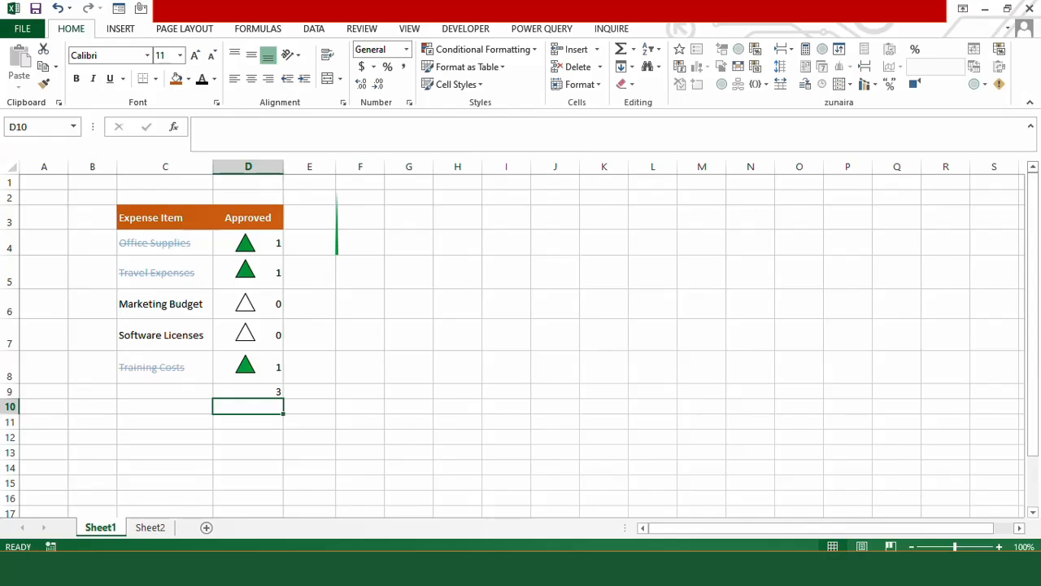
# - Switch to the VBA editor and highlight the TopLeftCell.Value = 1 line, the Else branch's RGB(255, 255, 255) line and the TopLeftCell.Value = 0 line
pyautogui.click(440, 535)
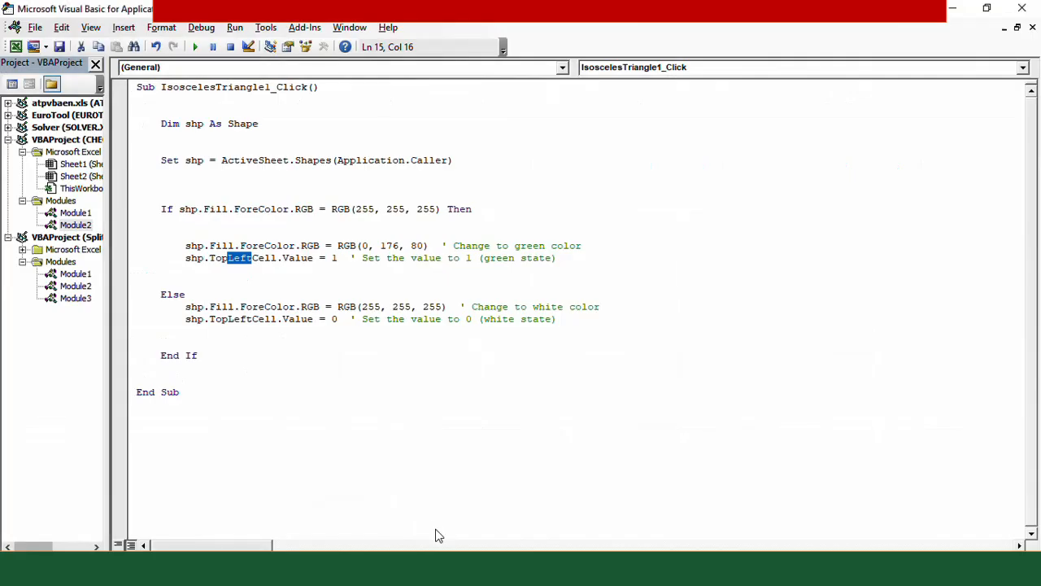
pyautogui.click(305, 279)
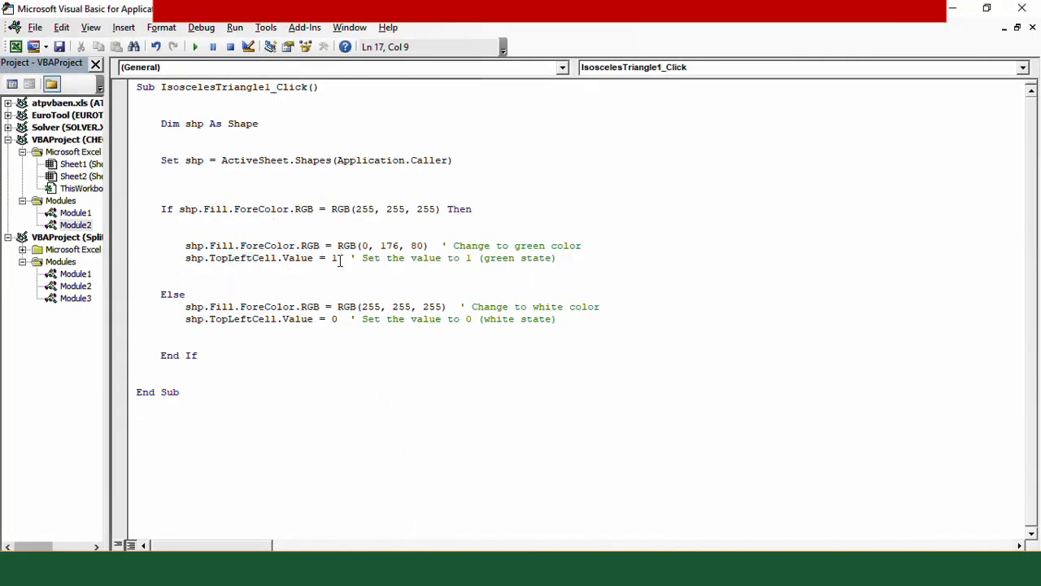
pyautogui.moveTo(340, 261); pyautogui.dragTo(186, 261)
pyautogui.click(269, 282)
pyautogui.moveTo(178, 311); pyautogui.dragTo(450, 312)
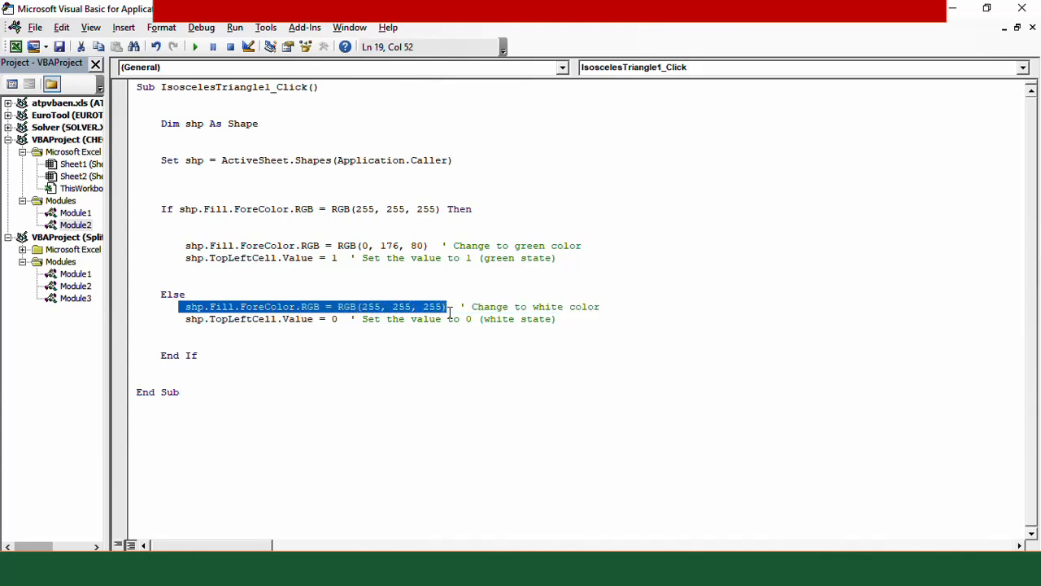
pyautogui.click(343, 319)
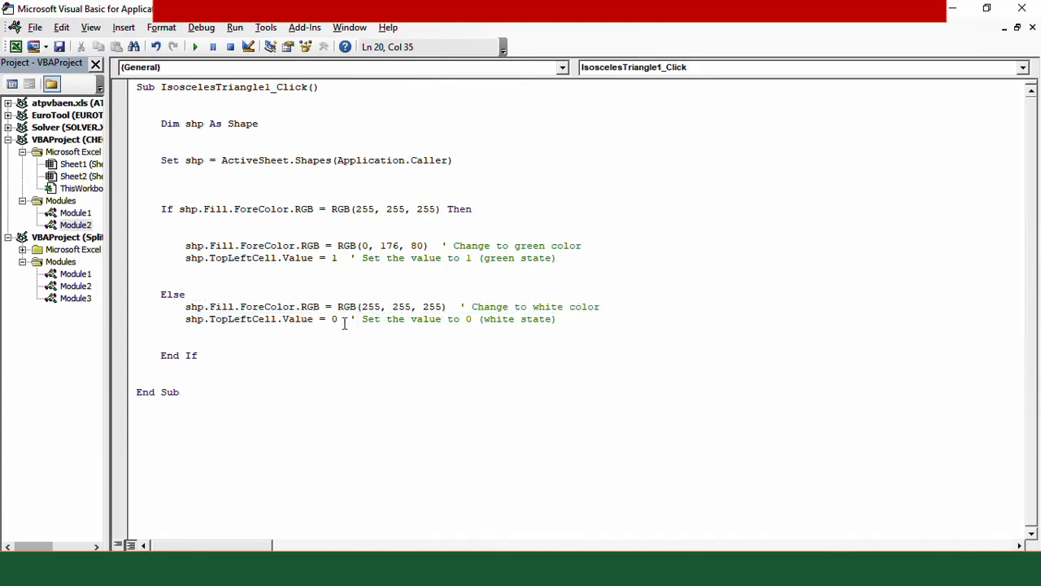
pyautogui.moveTo(343, 323); pyautogui.dragTo(186, 323)
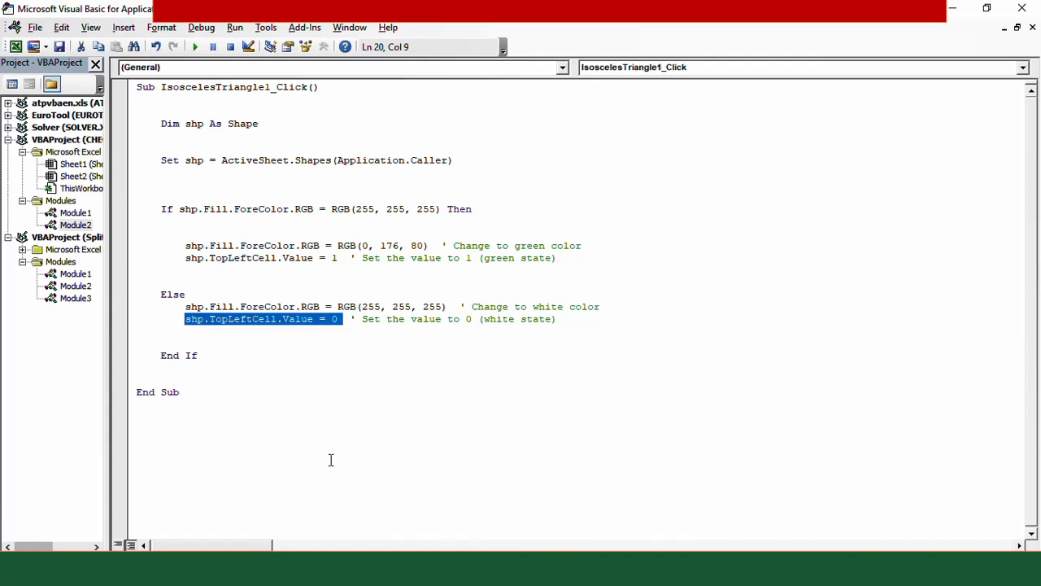
pyautogui.click(223, 398)
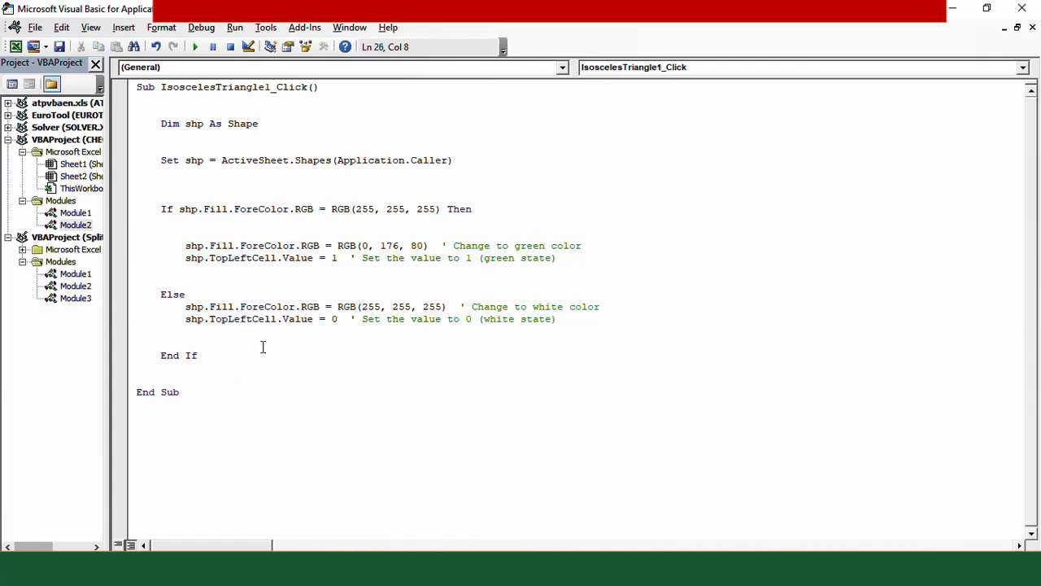
# - Return to the Excel workbook, open Sheet2 and examine the weekday target table, including the Monday ranges in D4:G4
pyautogui.hotkey('alt', 'F11')
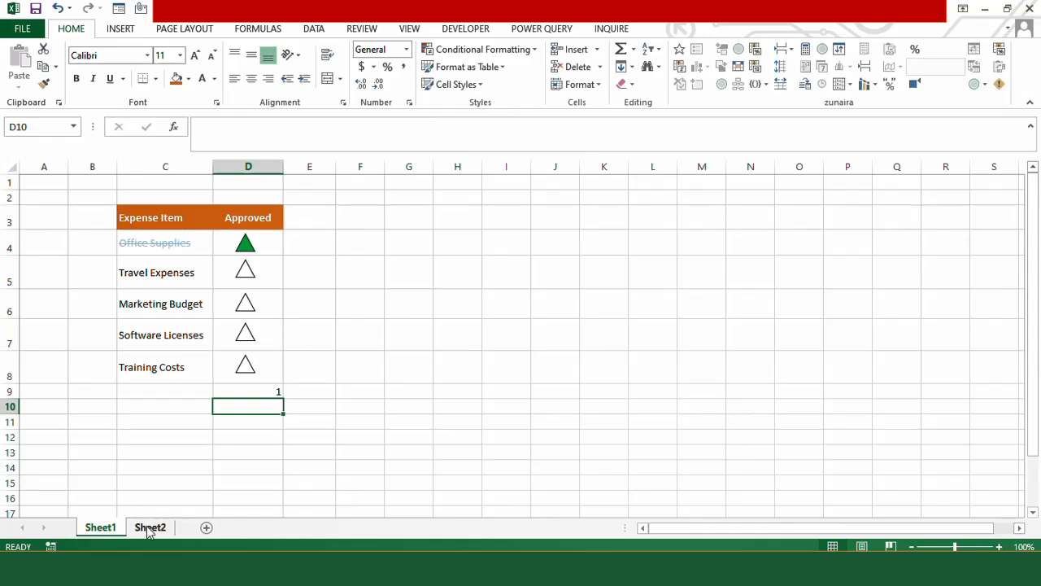
pyautogui.click(148, 526)
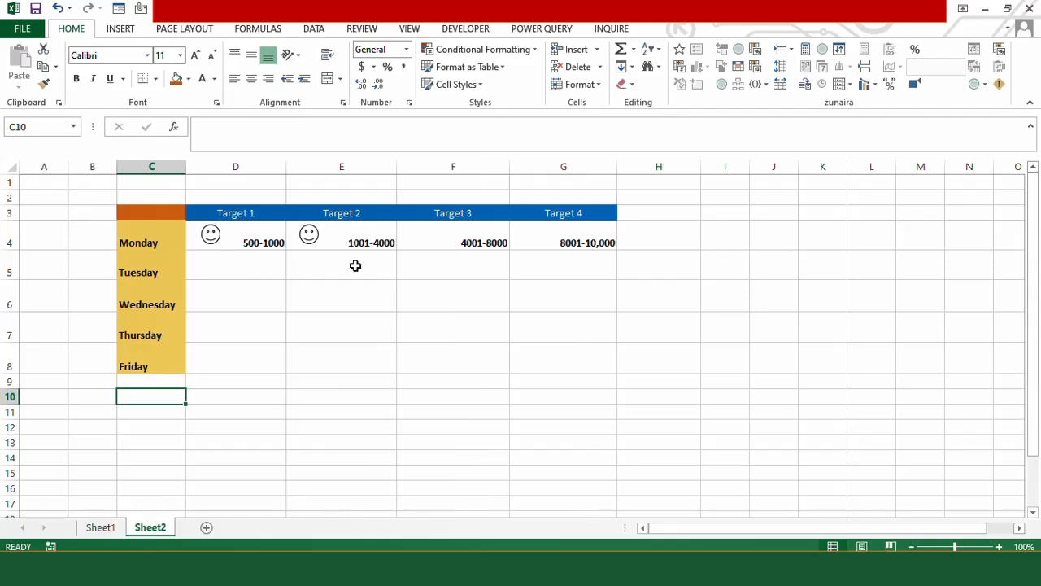
pyautogui.click(248, 267)
pyautogui.click(321, 267)
pyautogui.click(543, 260)
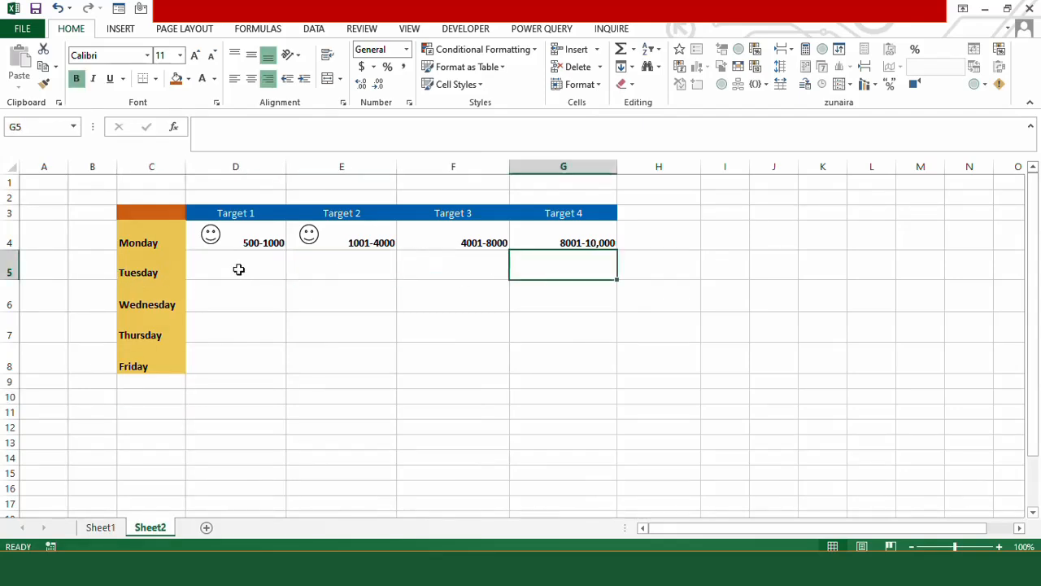
pyautogui.click(237, 269)
pyautogui.click(443, 259)
pyautogui.click(521, 259)
pyautogui.click(431, 293)
pyautogui.click(242, 239)
pyautogui.click(362, 237)
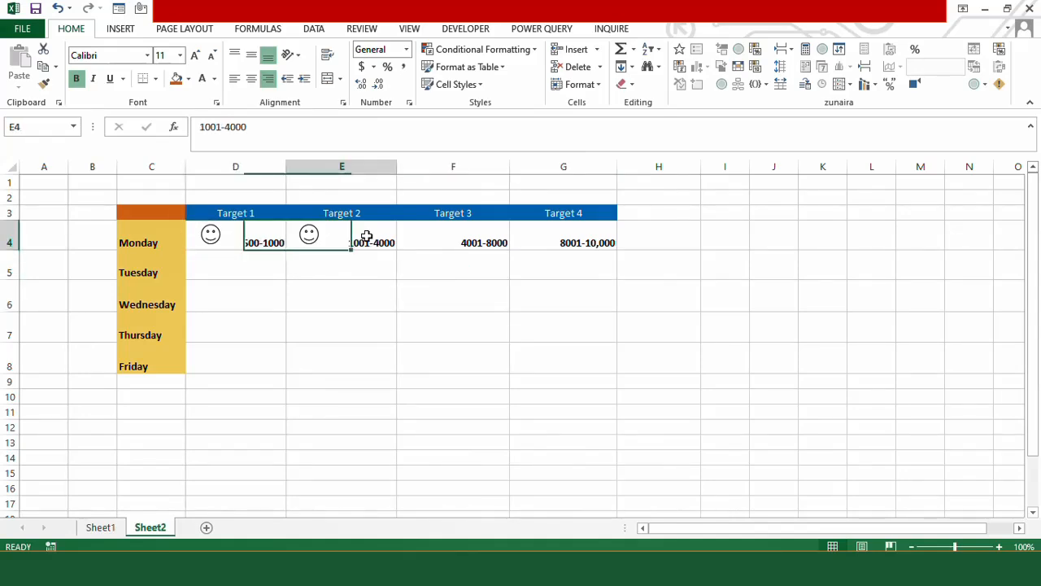
pyautogui.click(481, 229)
pyautogui.click(548, 238)
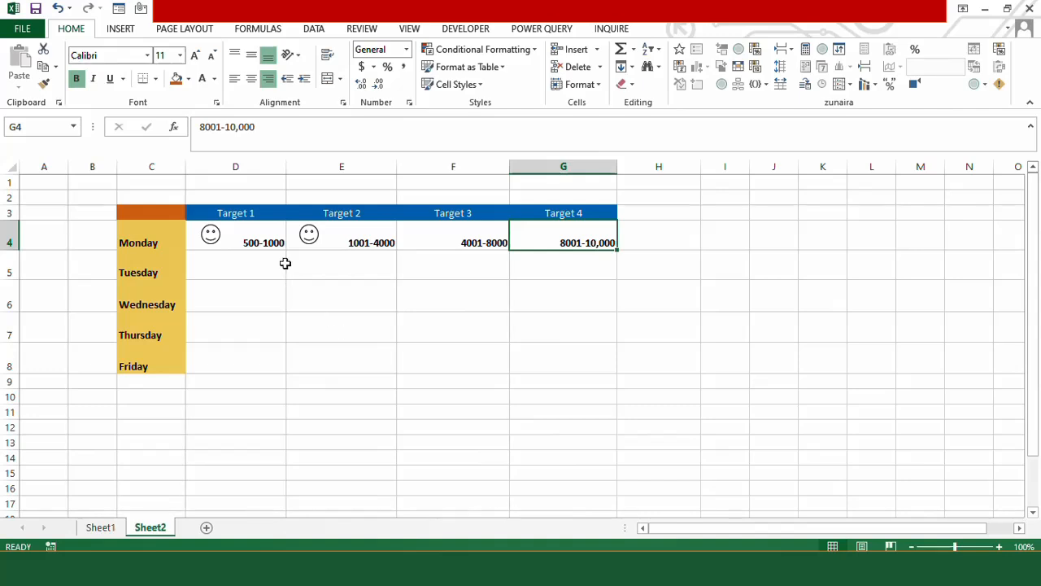
# - Copy the smiley face from the Monday row into F4 and G4 under Target 3 and Target 4, then deselect it
pyautogui.click(309, 235)
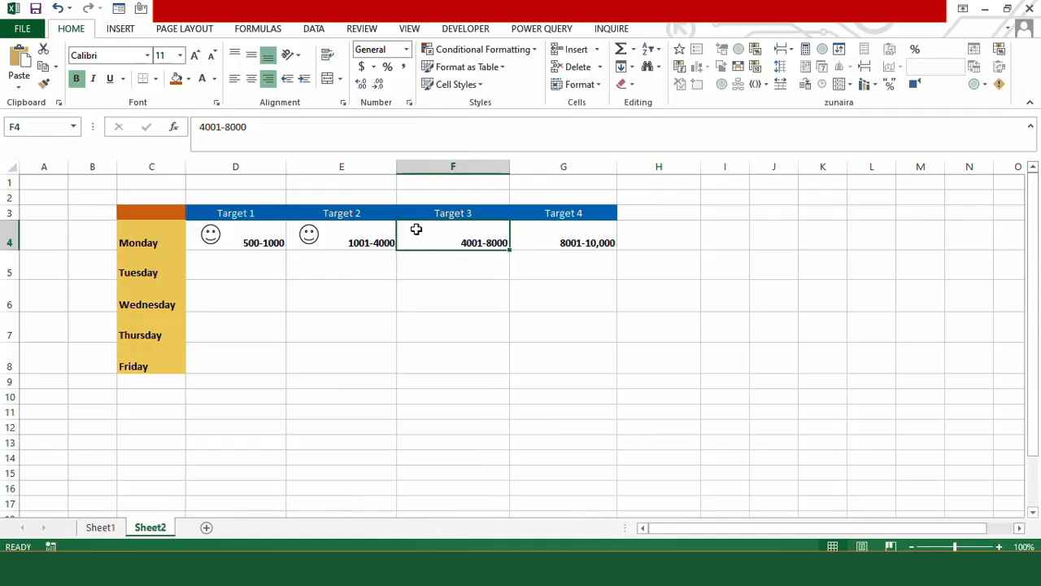
pyautogui.hotkey('ctrl', 'v')
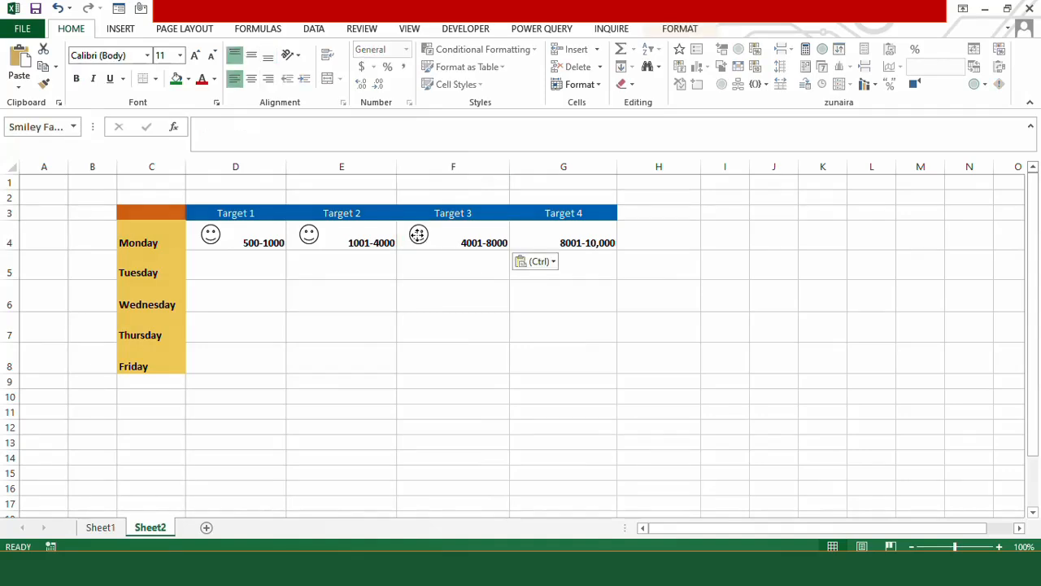
pyautogui.click(417, 234)
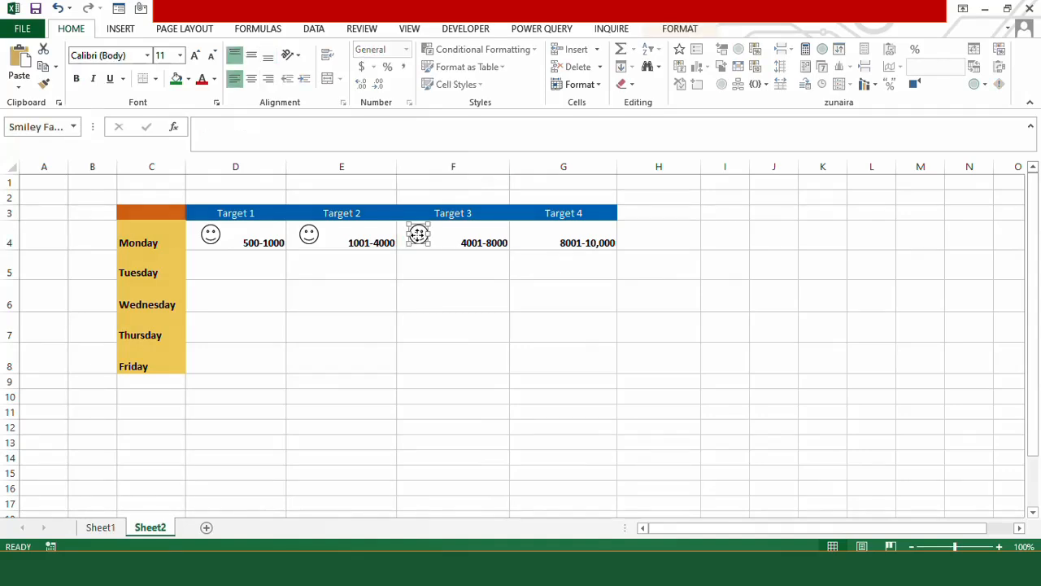
pyautogui.moveTo(417, 234); pyautogui.dragTo(531, 235)
pyautogui.click(540, 271)
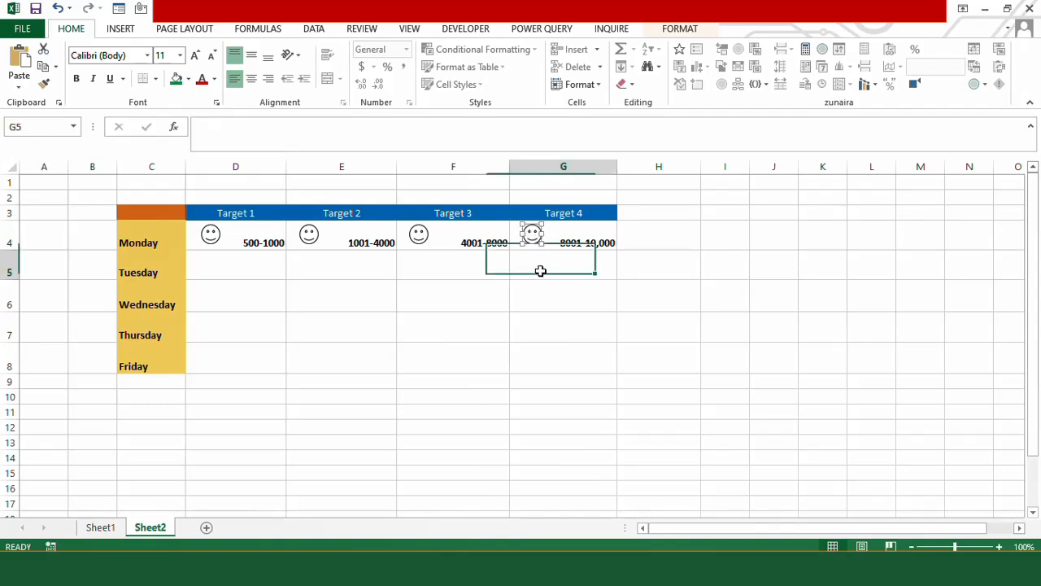
# - Review the Monday target ranges in D4:G4 and the nested IF formula in H4
pyautogui.click(473, 246)
pyautogui.click(353, 244)
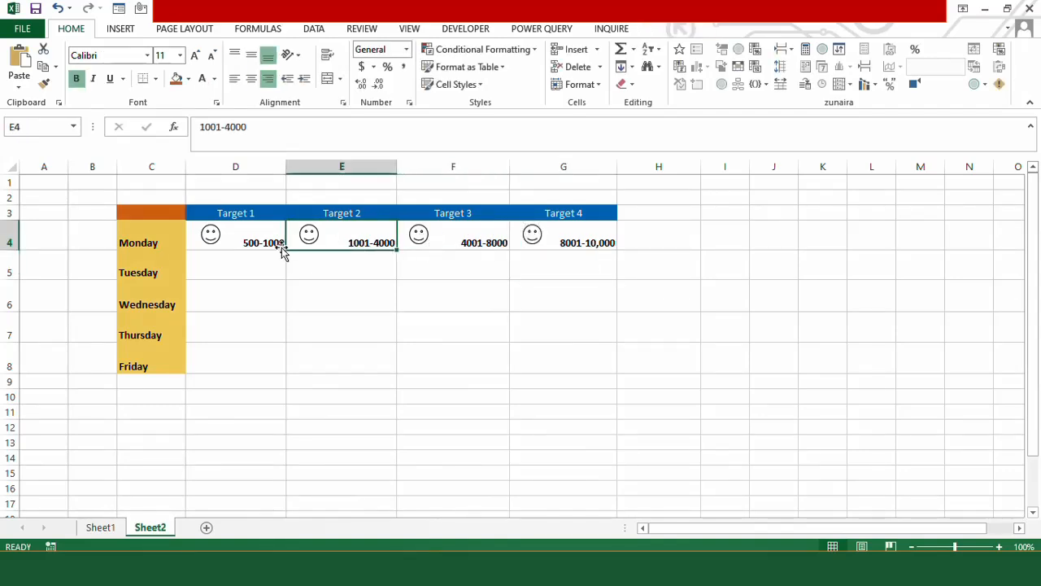
pyautogui.click(270, 244)
pyautogui.click(381, 240)
pyautogui.click(476, 238)
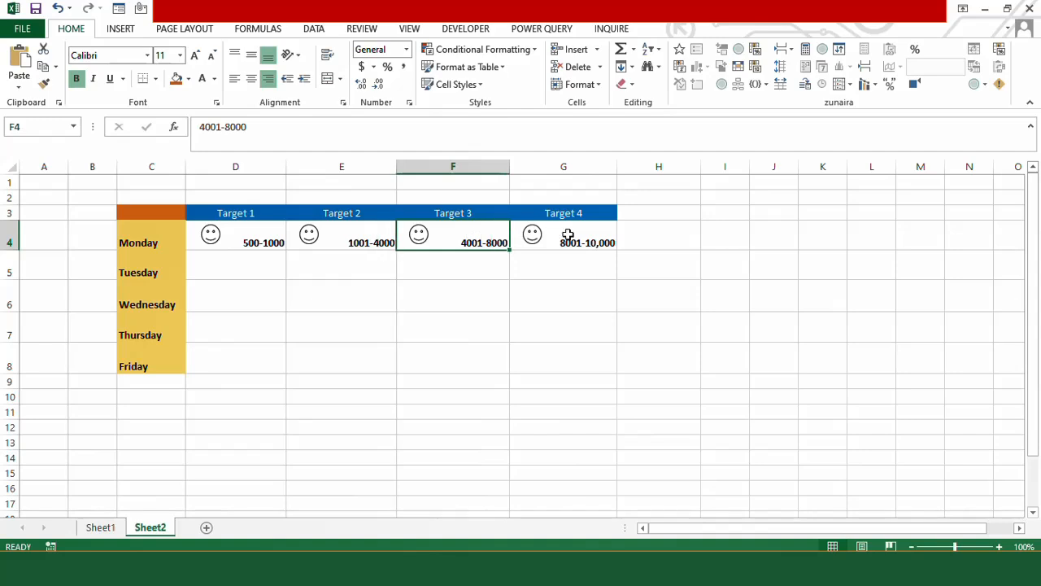
pyautogui.click(568, 235)
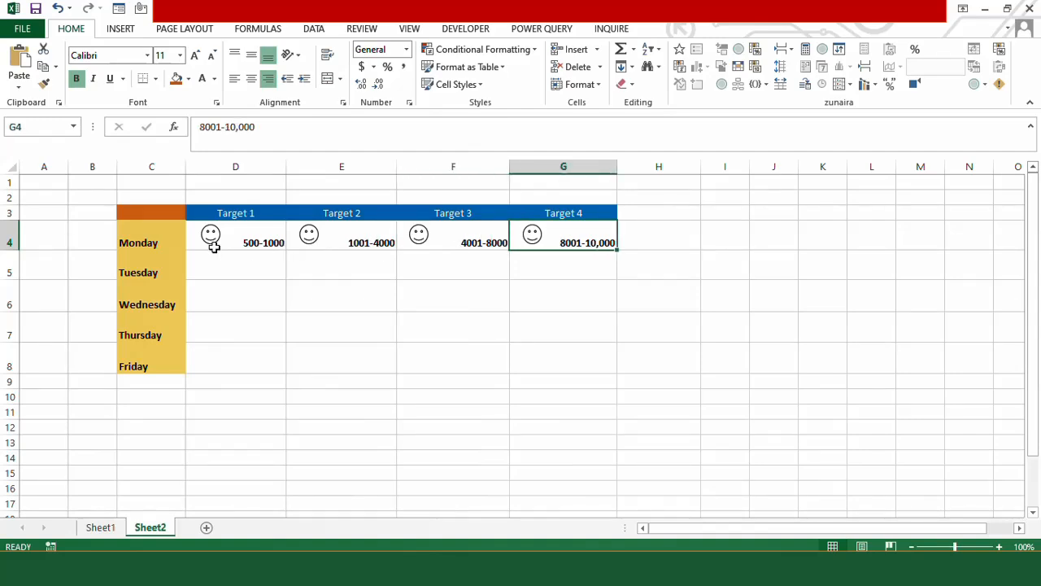
pyautogui.click(645, 236)
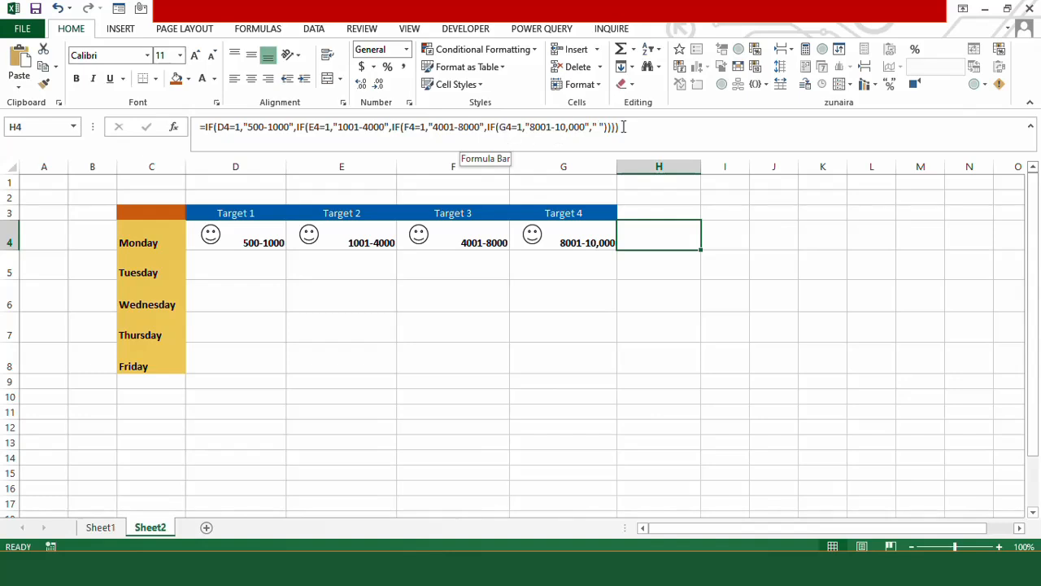
pyautogui.click(330, 269)
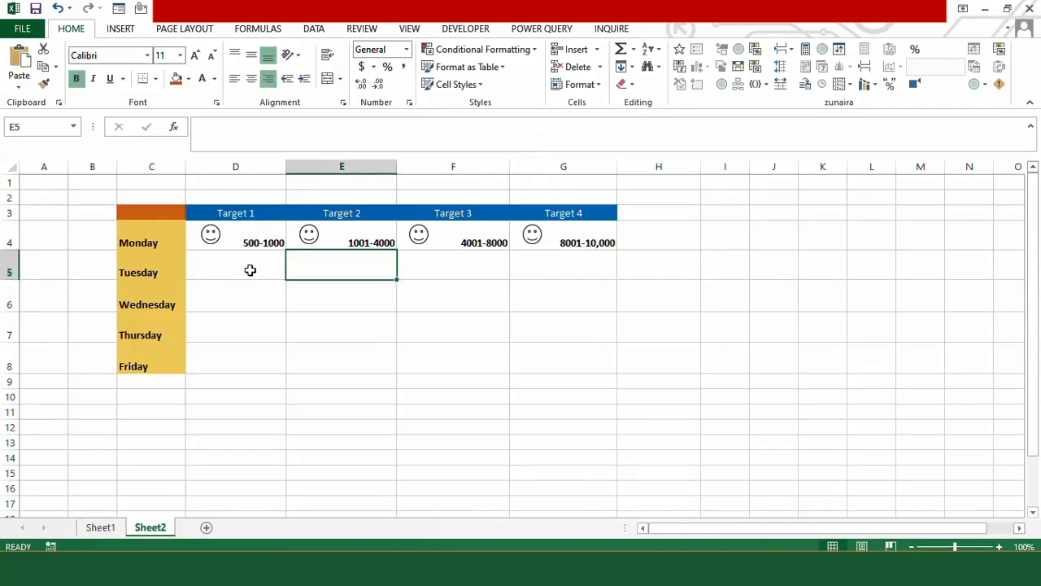
pyautogui.click(253, 270)
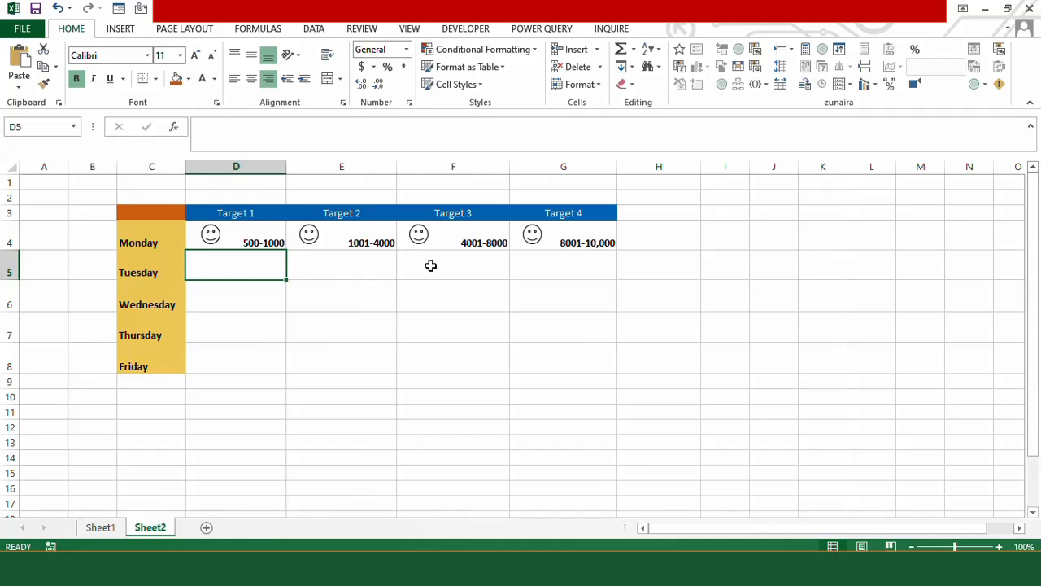
# - Open the code view of Sheet2 and insert a new module into the workbook's VBA project
pyautogui.rightClick(154, 534)
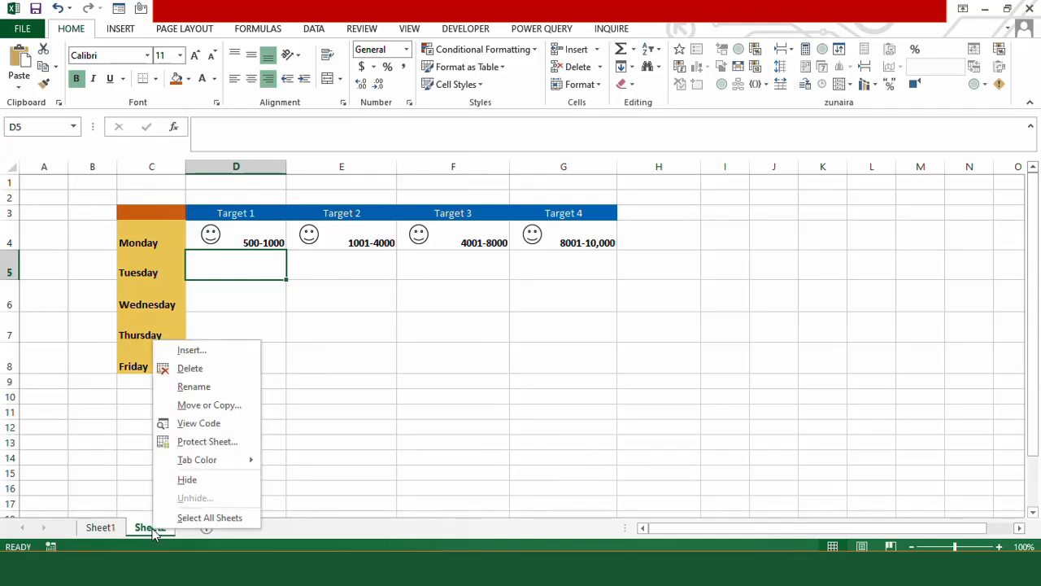
pyautogui.click(196, 425)
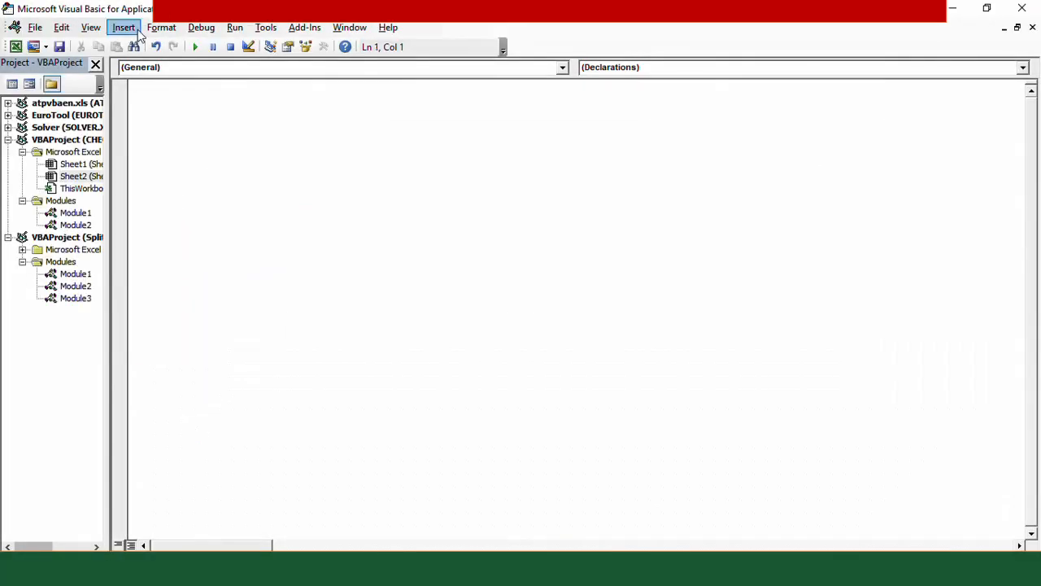
pyautogui.click(124, 28)
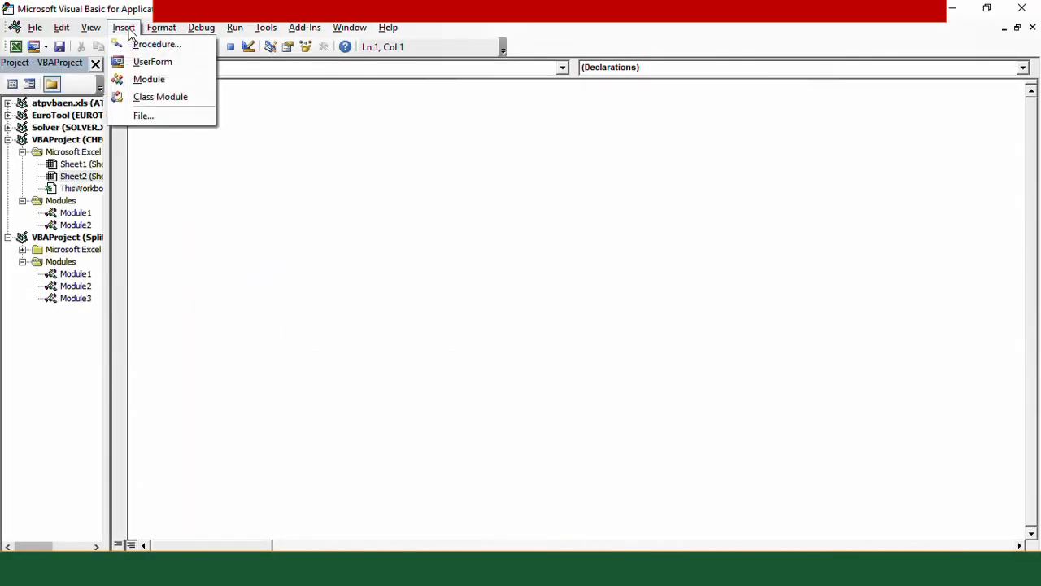
pyautogui.click(158, 83)
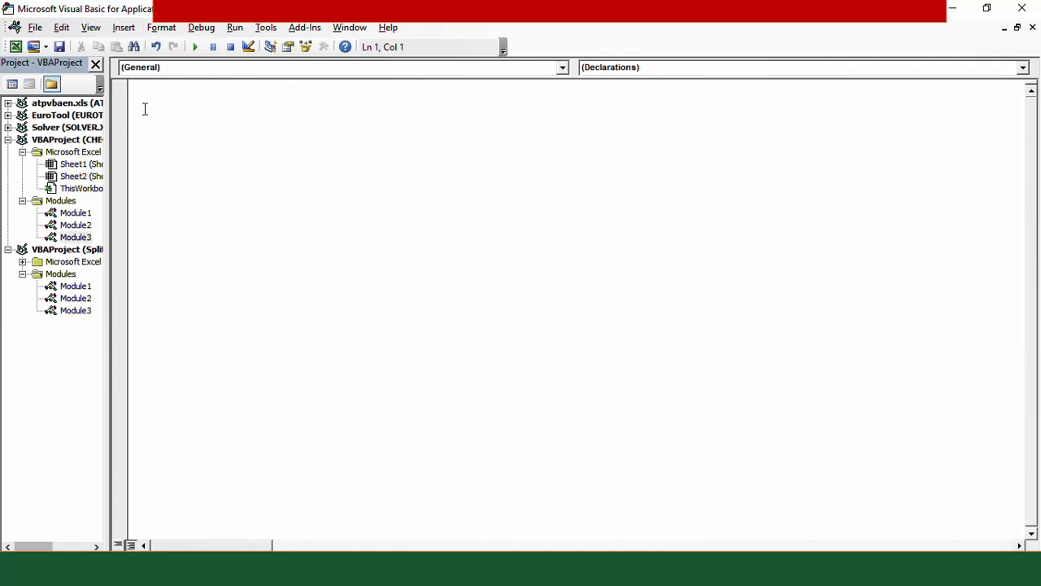
# - Copy the IsoscelesTriangle1_Click code from the CODE file in Notepad, minimize Notepad and paste the code into the new module
pyautogui.hotkey('alt', 'Tab')
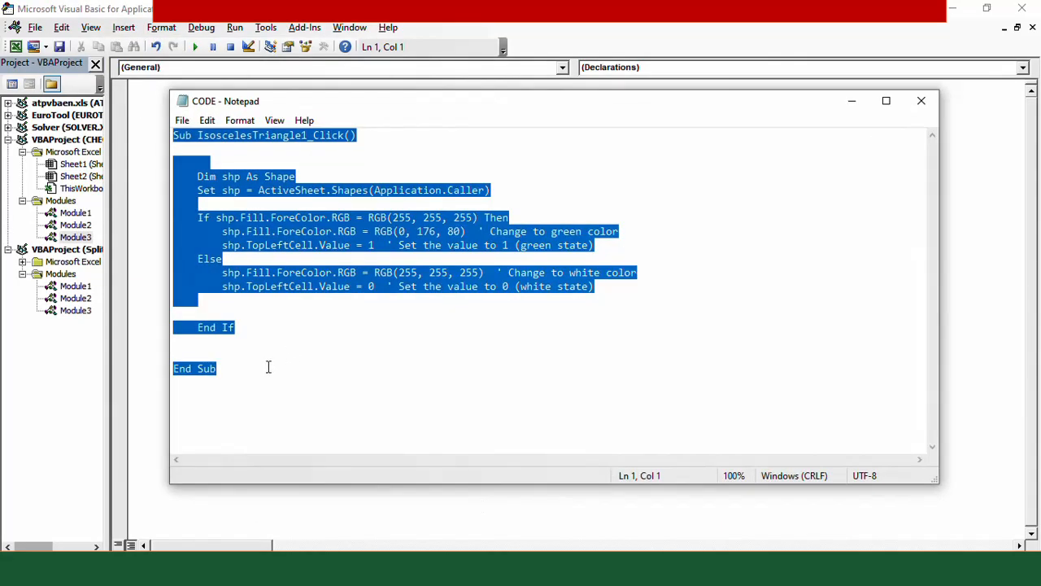
pyautogui.click(167, 134)
pyautogui.hotkey('alt', 'Tab')
pyautogui.click(851, 102)
pyautogui.write("Sub IsoscelesTriangle1_Click()       Dim shp As Shape     Set shp = ActiveSheet.Shapes(Application.Caller)      If shp.Fill.ForeColor.RGB = RGB(255, 255, 255) Then         shp.Fill.ForeColor.RGB = RGB(0, 176, 80)  ' Change to green color         shp.TopLeftCell.Value = 1  ' Set the value to 1 (green state)     Else         shp.Fill.ForeColor.RGB = RGB(255, 255, 255)  ' Change to white color         shp.TopLeftCell.Value = 0  ' Set the value to 0 (white state)       End If   End Sub")
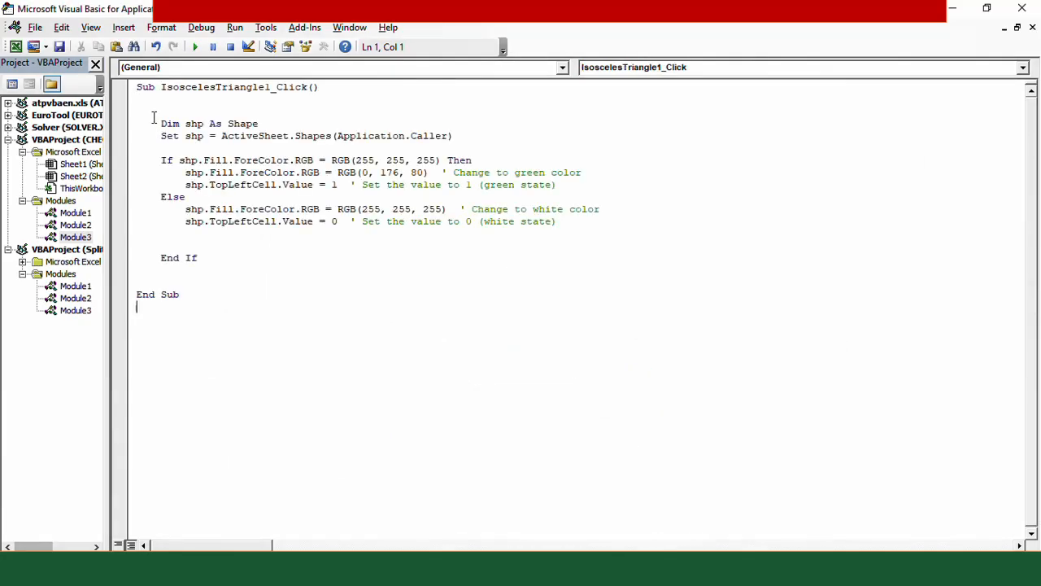
# - Rename the pasted macro as Smileys_Click
pyautogui.moveTo(329, 87); pyautogui.dragTo(161, 88)
pyautogui.press('Delete')
pyautogui.write('Sm')
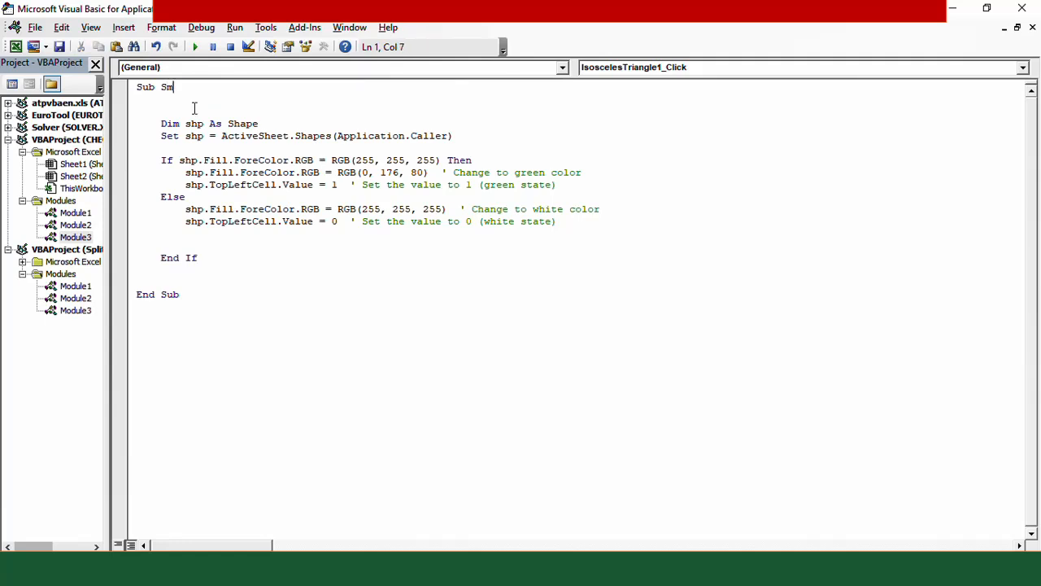
pyautogui.write('ileys_Click')
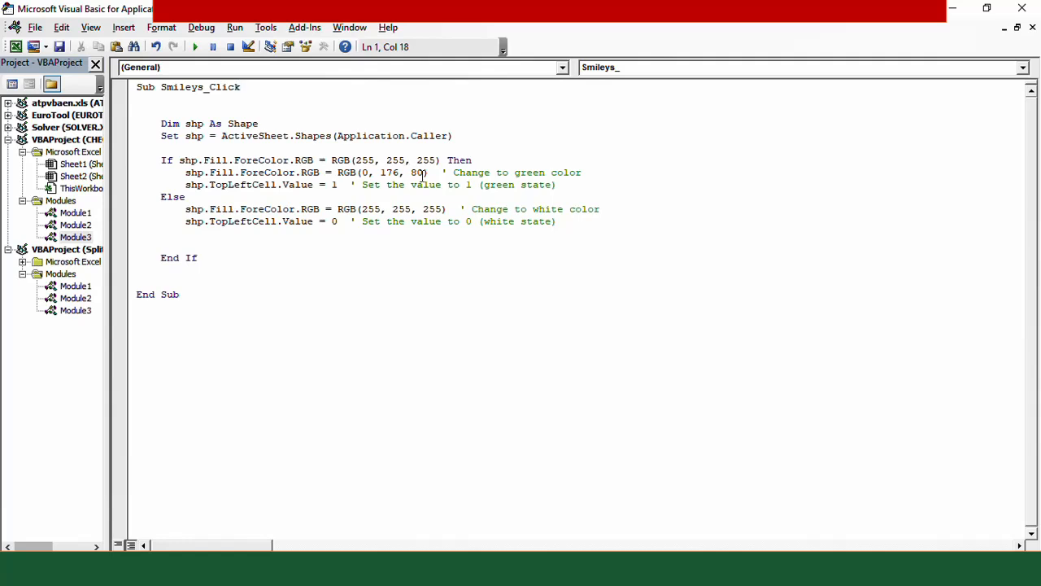
# - Change the first color comment to yellow, set its fill color to RGB(255, 255, 0) and save the code
pyautogui.click(543, 173)
pyautogui.press('BackSpace')
pyautogui.press('BackSpace')
pyautogui.press('BackSpace')
pyautogui.press('BackSpace')
pyautogui.press('BackSpace')
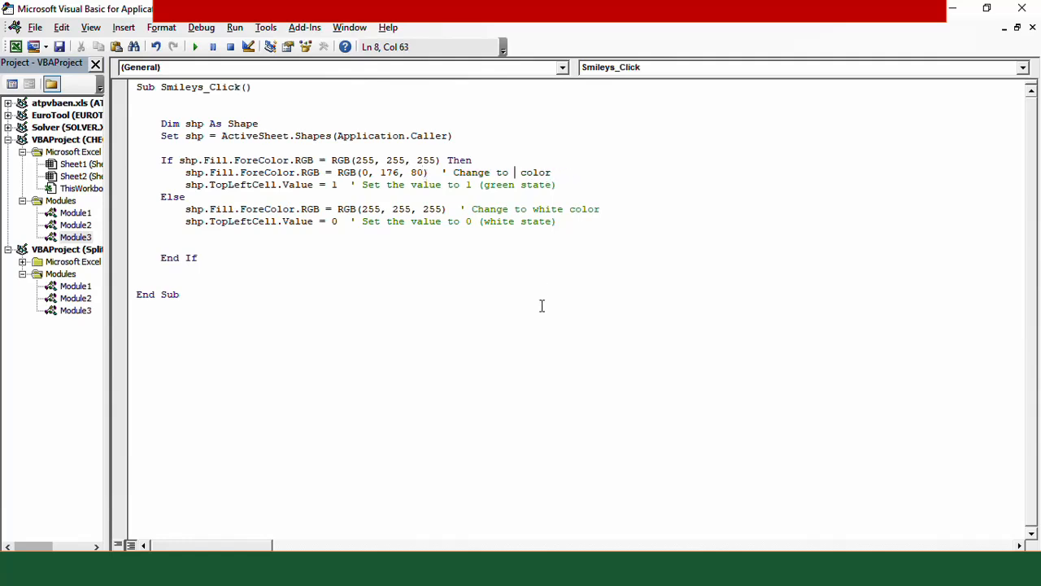
pyautogui.write('yellow')
pyautogui.write('55')
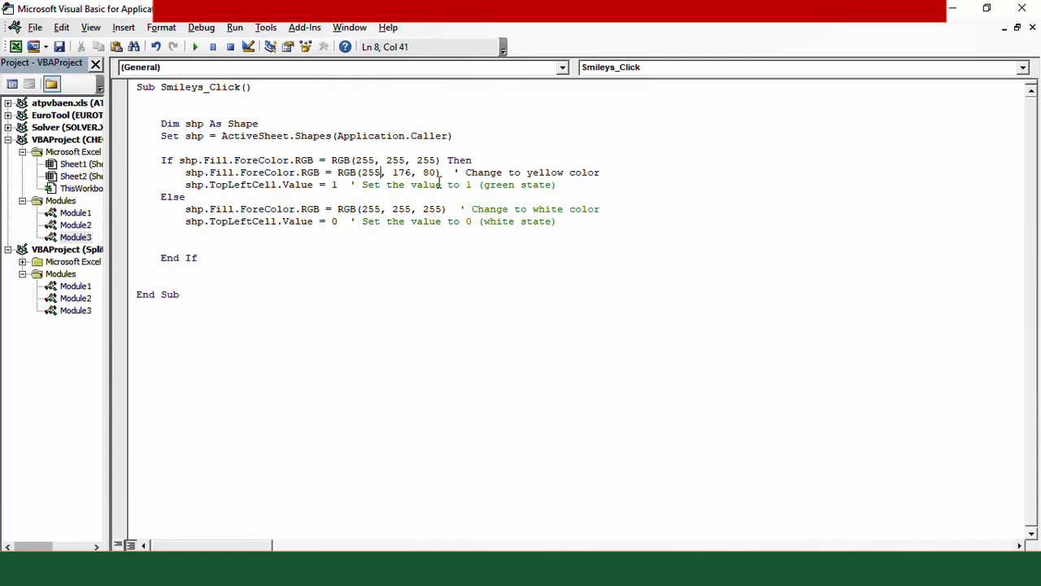
pyautogui.click(60, 47)
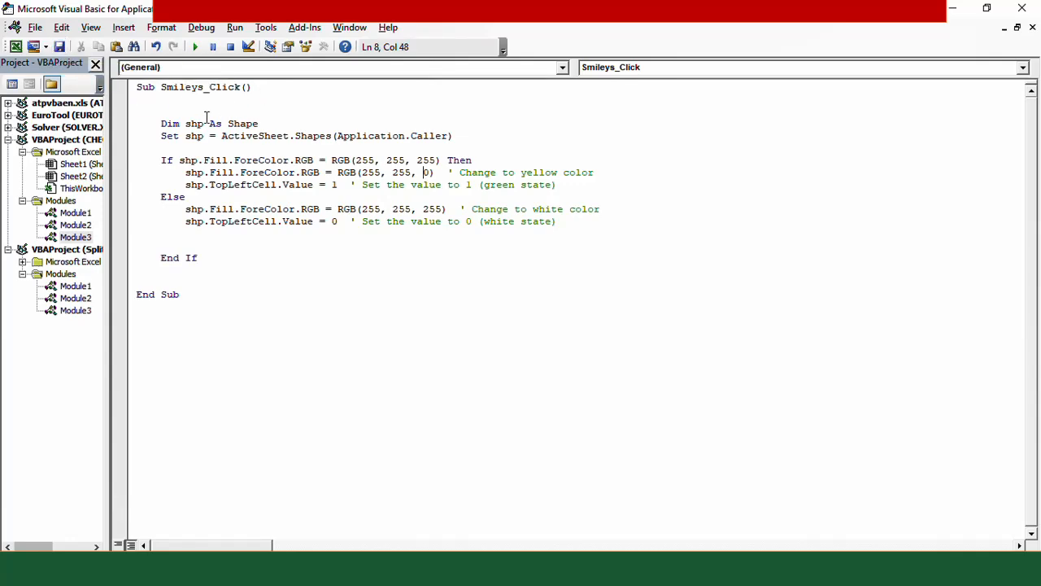
# - Assign the Smileys_Click macro to Monday's Target 1 smiley on Sheet2 and switch that smiley on
pyautogui.click(952, 8)
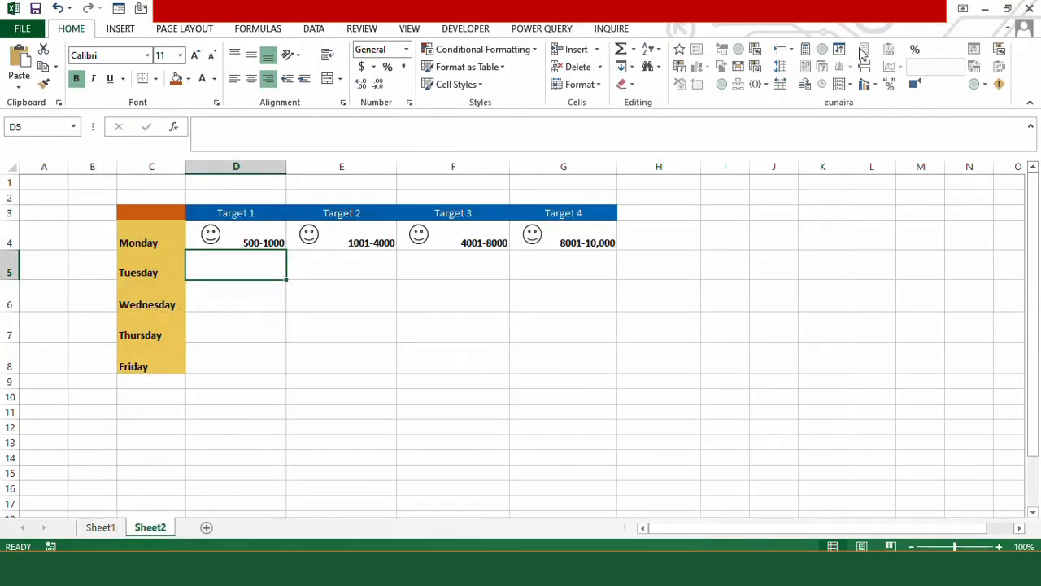
pyautogui.rightClick(210, 234)
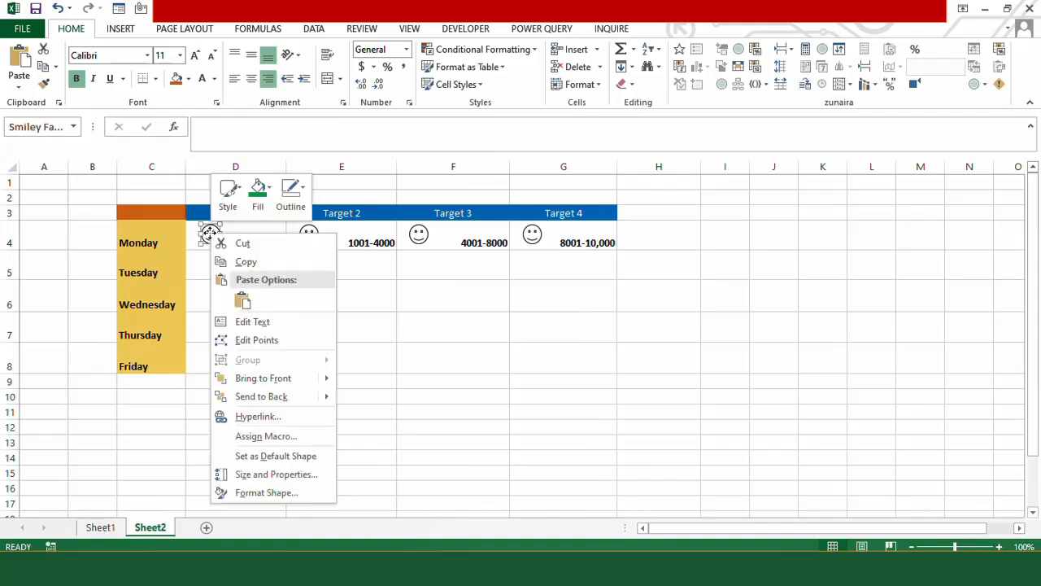
pyautogui.click(288, 438)
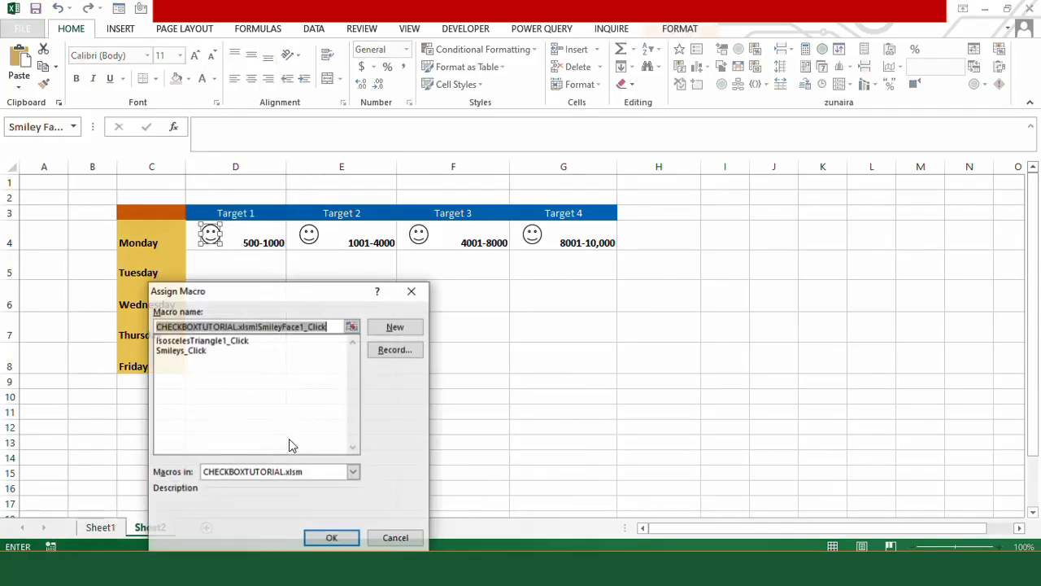
pyautogui.click(195, 351)
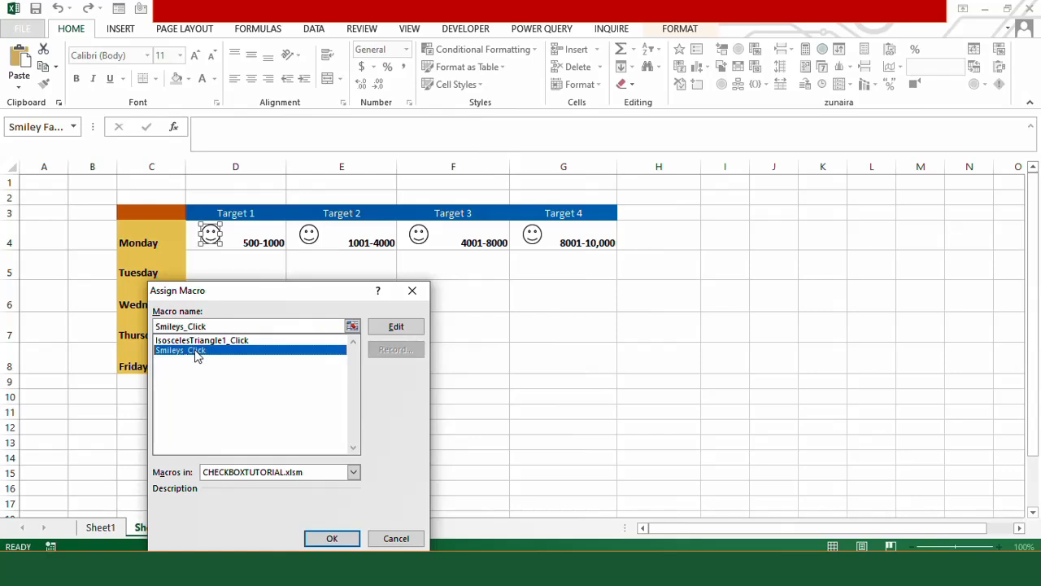
pyautogui.click(331, 539)
pyautogui.click(213, 265)
pyautogui.click(211, 238)
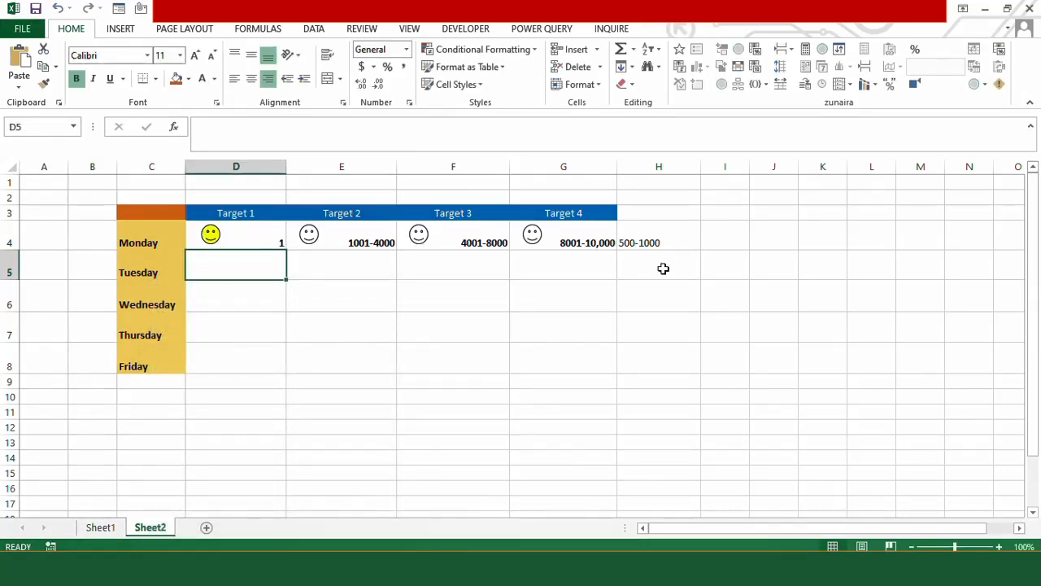
# - Right-align the target result formula in cell H4
pyautogui.click(651, 229)
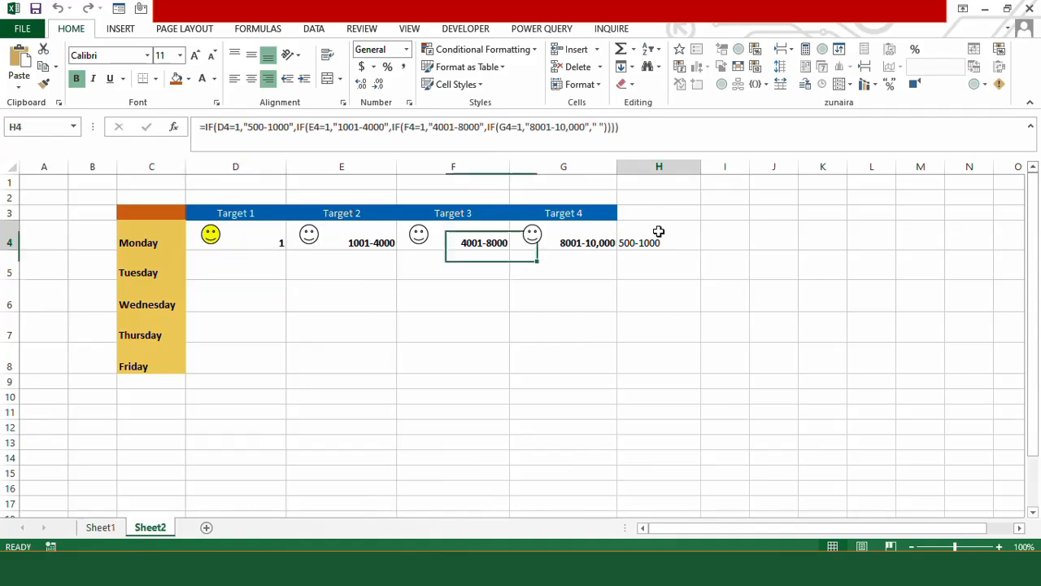
pyautogui.click(269, 78)
pyautogui.press('Return')
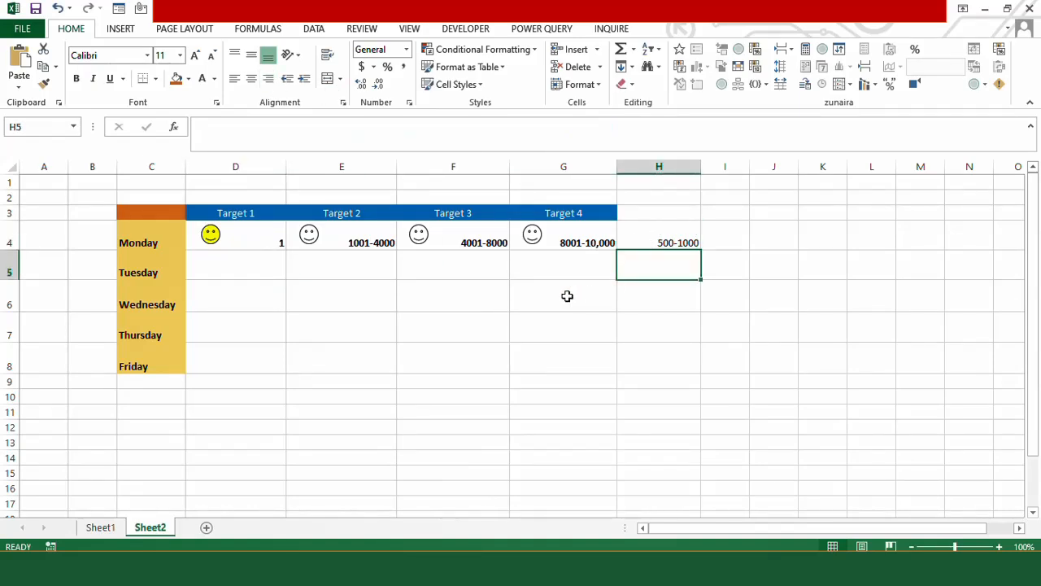
# - Assign the Smileys_Click macro to Monday's Target 2 smiley
pyautogui.click(207, 240)
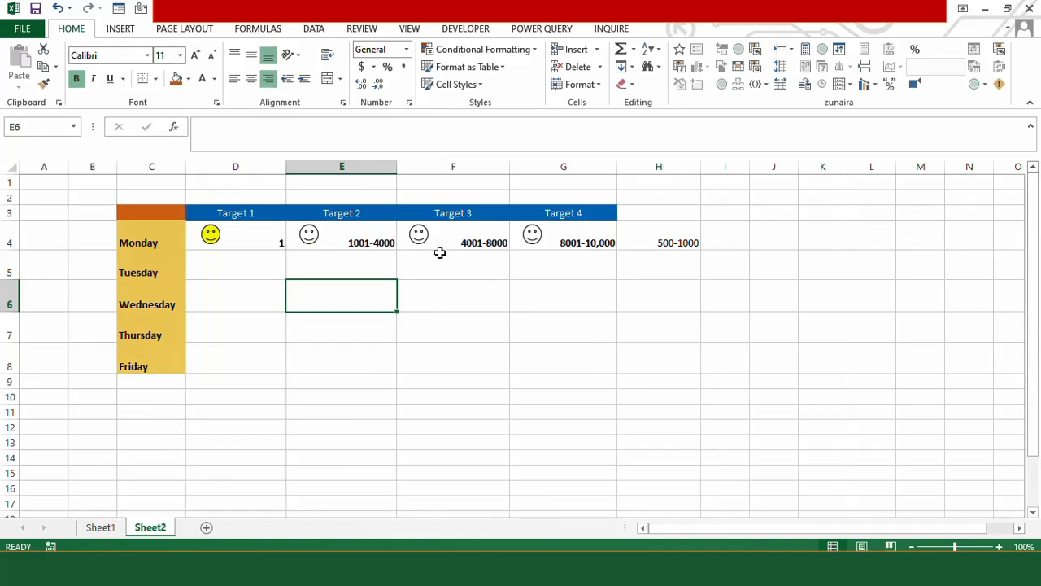
pyautogui.rightClick(309, 235)
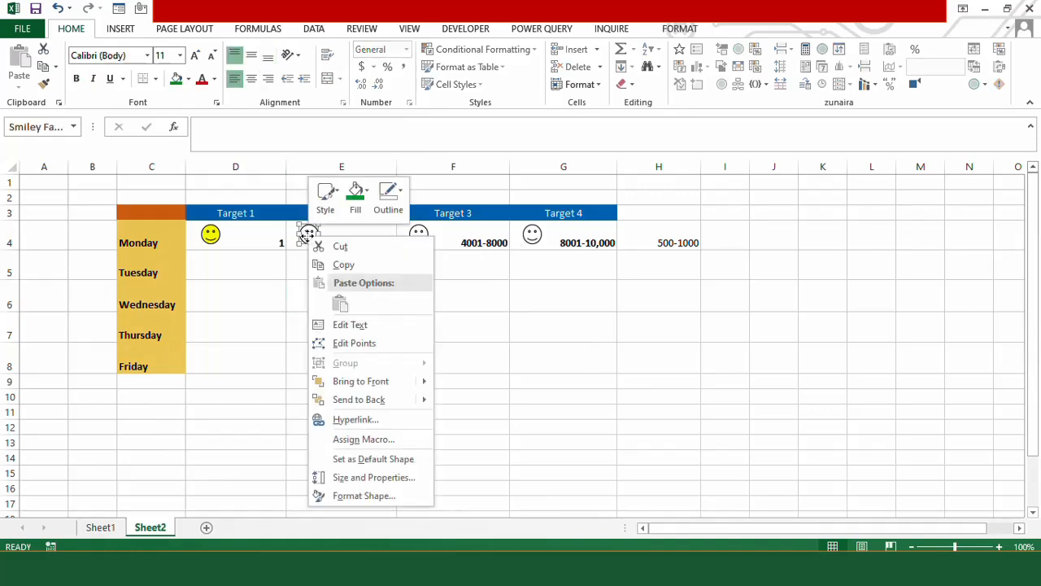
pyautogui.click(361, 438)
pyautogui.click(285, 351)
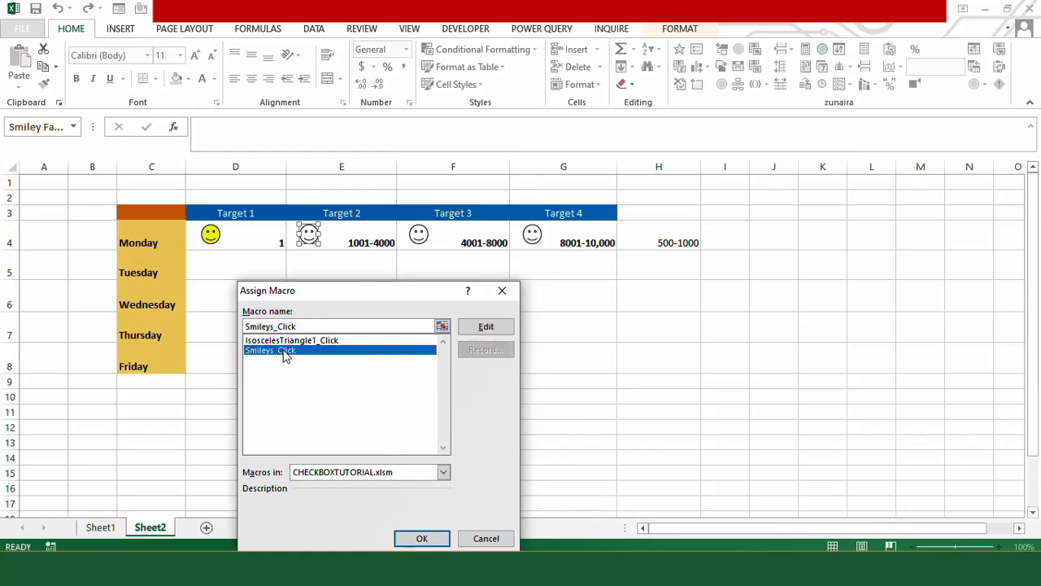
pyautogui.click(447, 540)
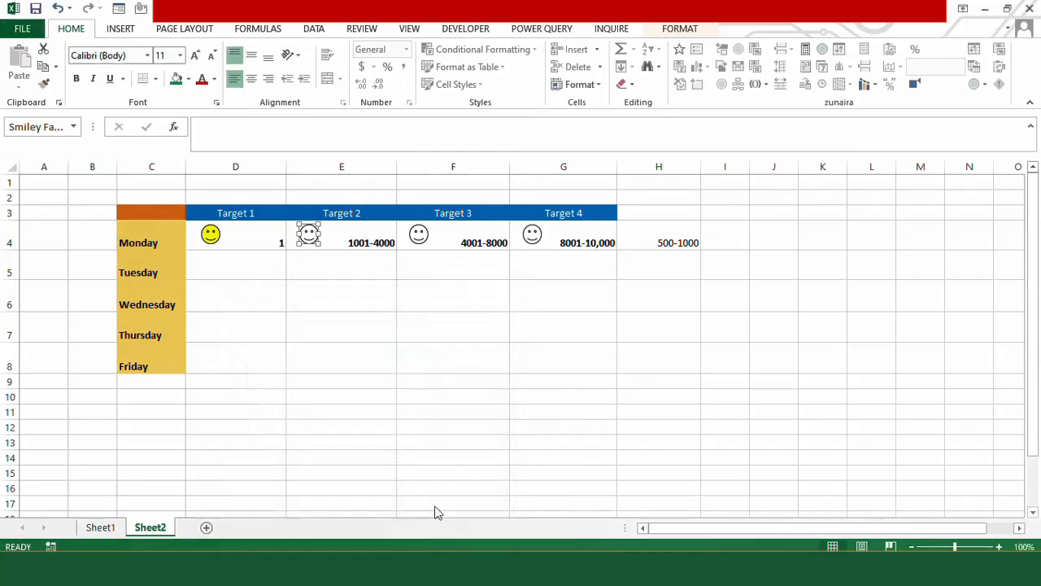
# - Assign the Smileys_Click macro to Monday's Target 3 smiley
pyautogui.rightClick(418, 234)
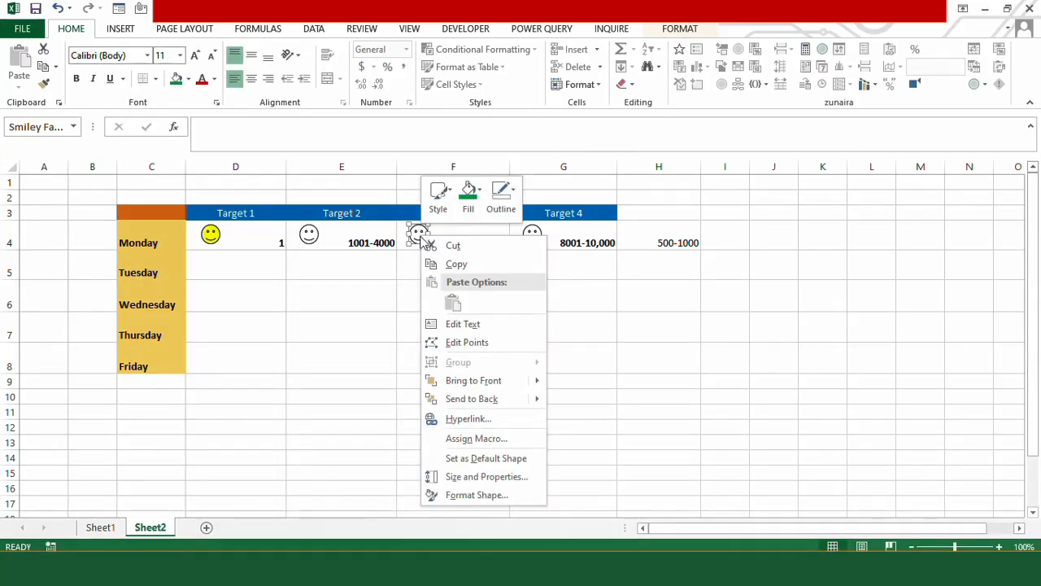
pyautogui.click(465, 440)
pyautogui.click(372, 350)
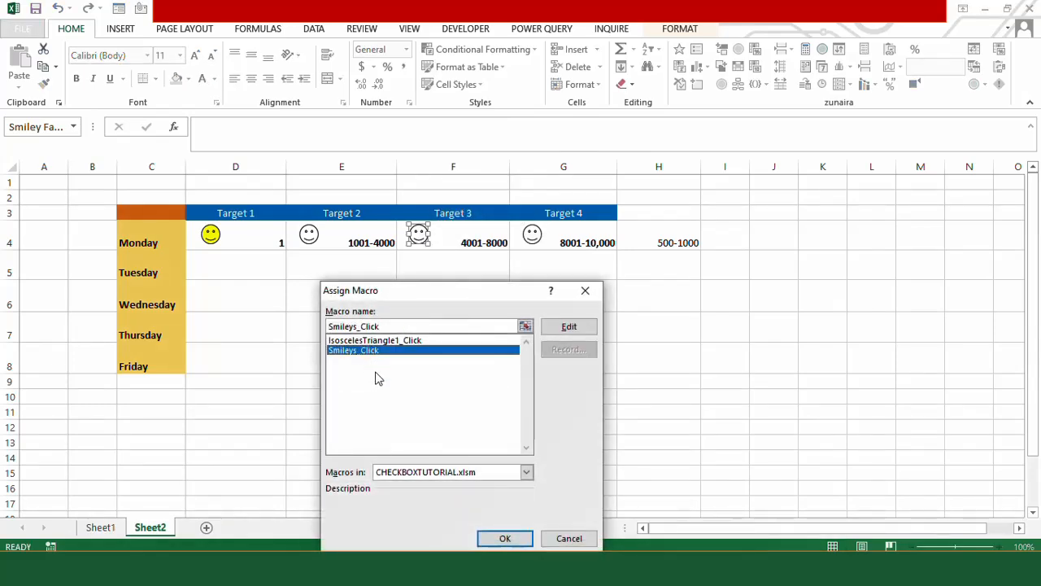
pyautogui.click(526, 545)
# - Assign the Smileys_Click macro to Monday's Target 4 smiley and deselect the shape
pyautogui.click(531, 235)
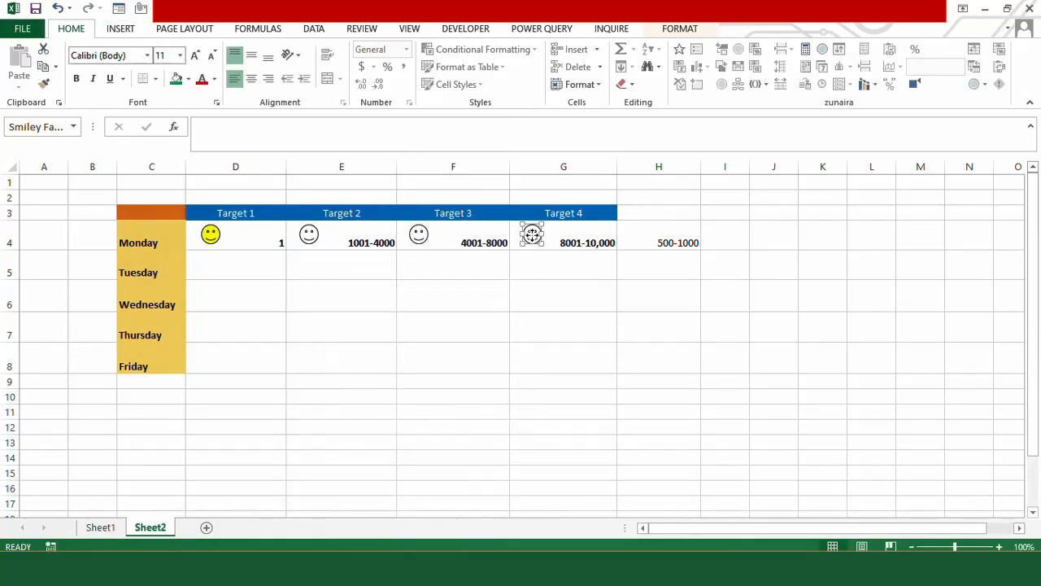
pyautogui.rightClick(531, 235)
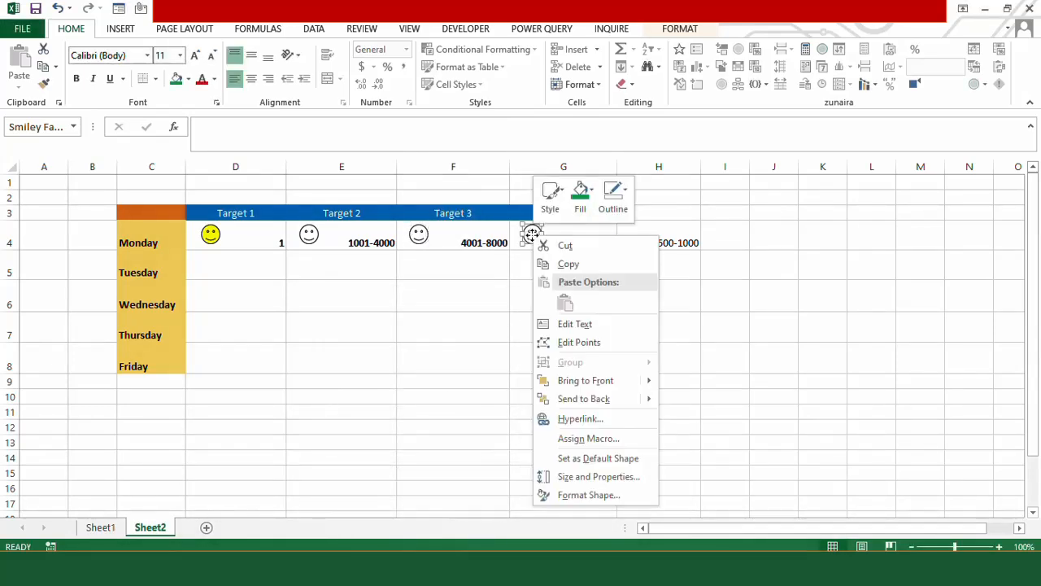
pyautogui.click(593, 439)
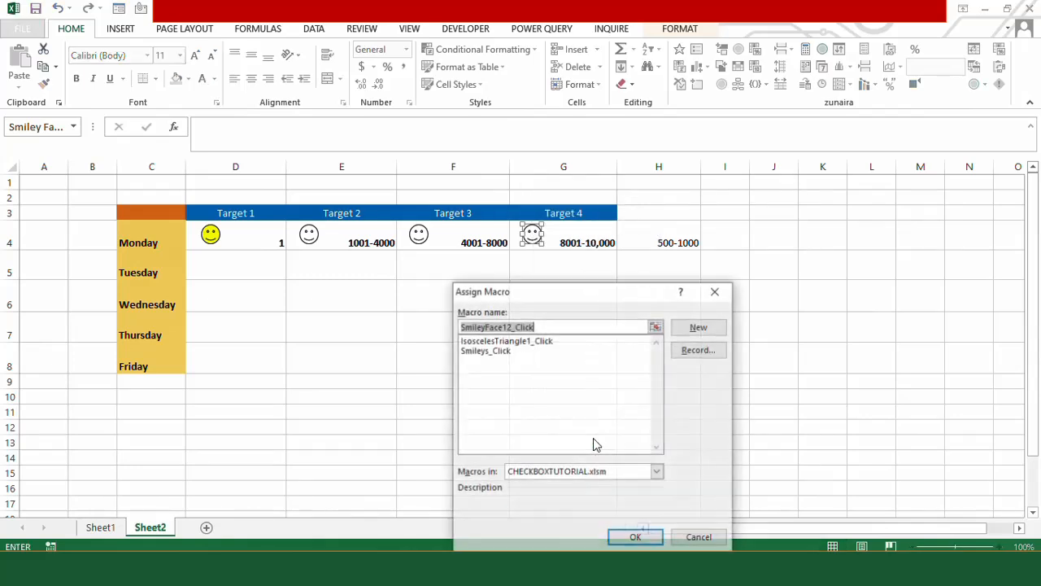
pyautogui.click(501, 351)
pyautogui.click(638, 539)
pyautogui.click(370, 297)
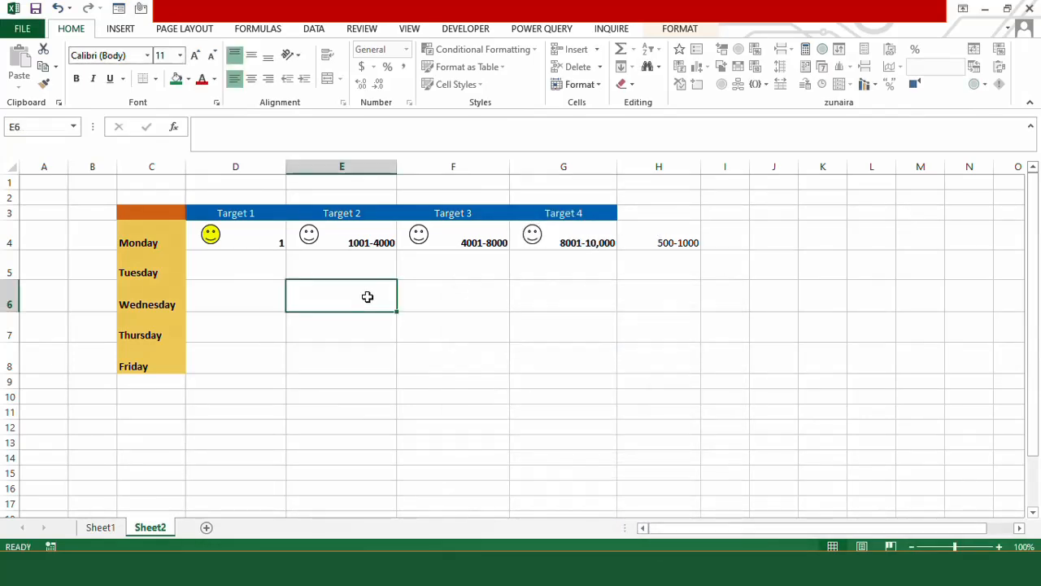
# - Test Monday's smileys by switching Target 1 off, Target 2 on and off, and Target 3 and Target 4 on
pyautogui.click(209, 237)
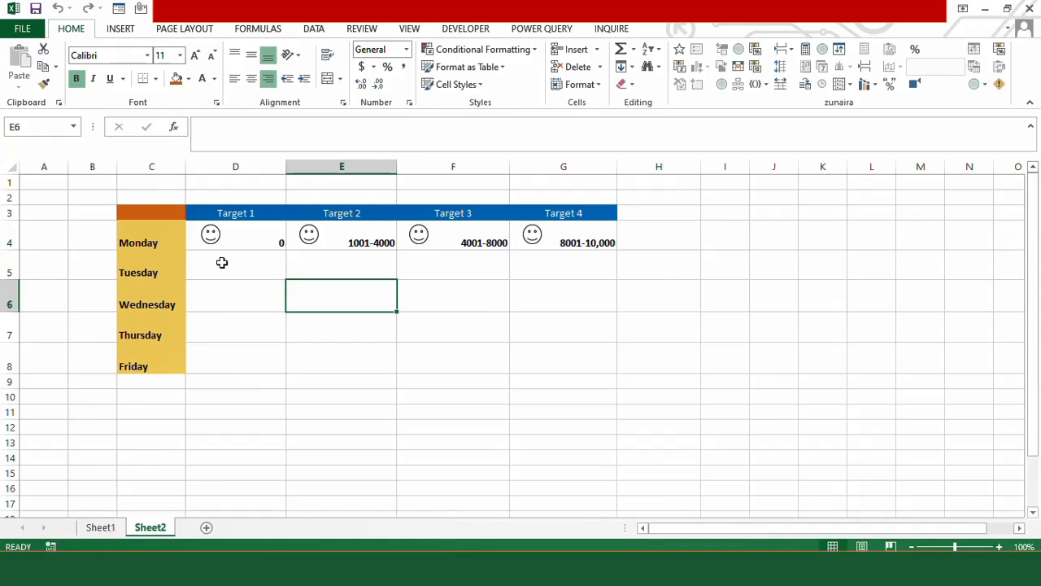
pyautogui.click(309, 238)
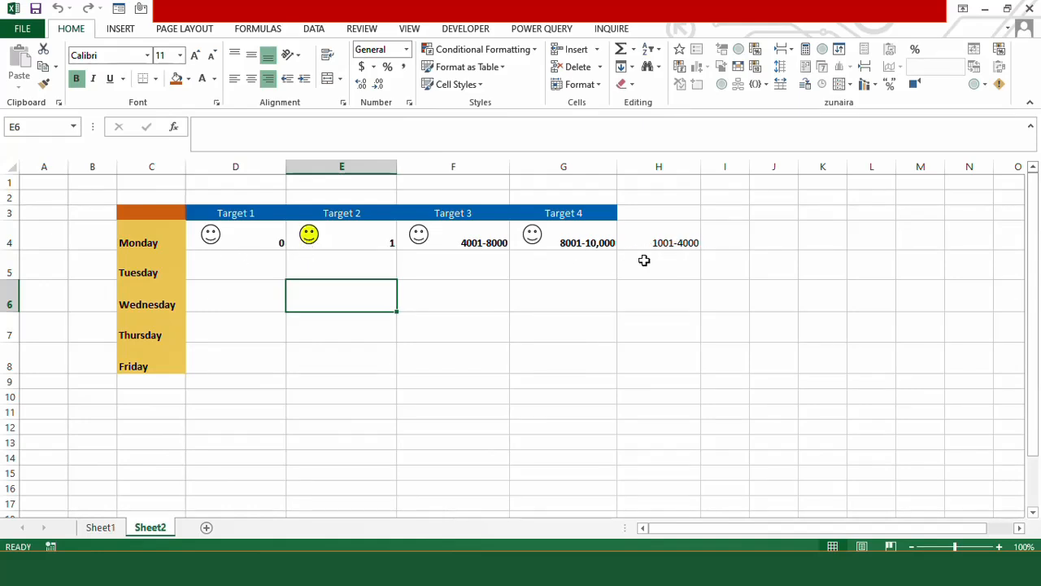
pyautogui.click(309, 237)
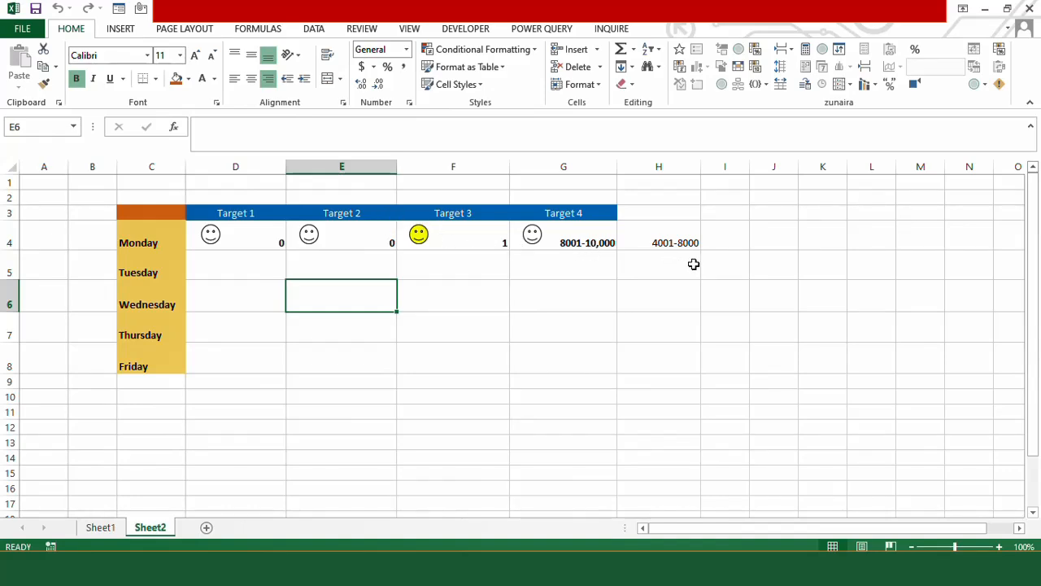
pyautogui.click(531, 240)
# - Narrow columns D to G so each target column just fits its header and smiley
pyautogui.moveTo(285, 167); pyautogui.dragTo(237, 179)
pyautogui.moveTo(350, 166); pyautogui.dragTo(289, 178)
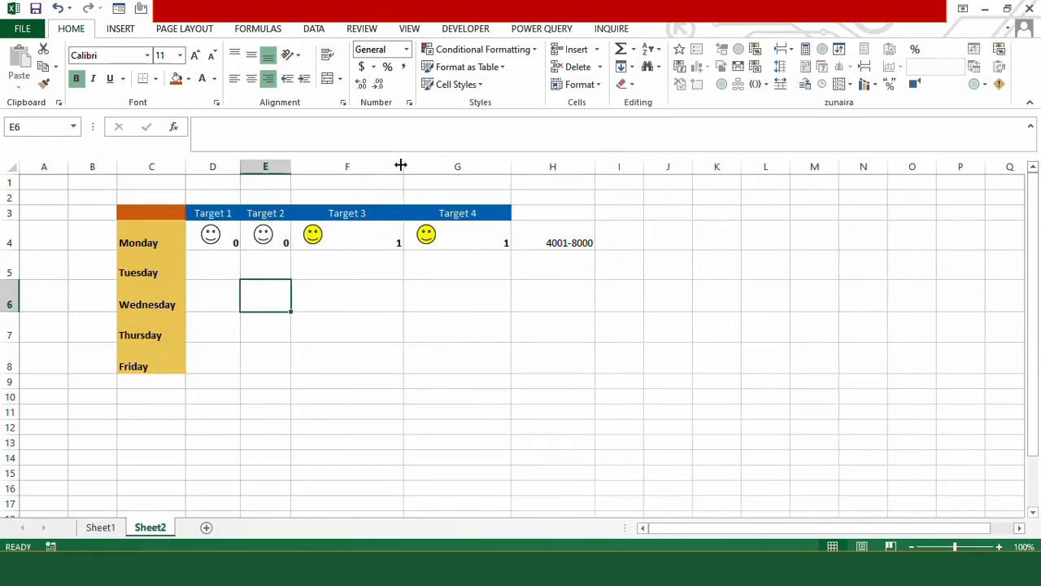
pyautogui.moveTo(401, 164); pyautogui.dragTo(340, 168)
pyautogui.click(433, 168)
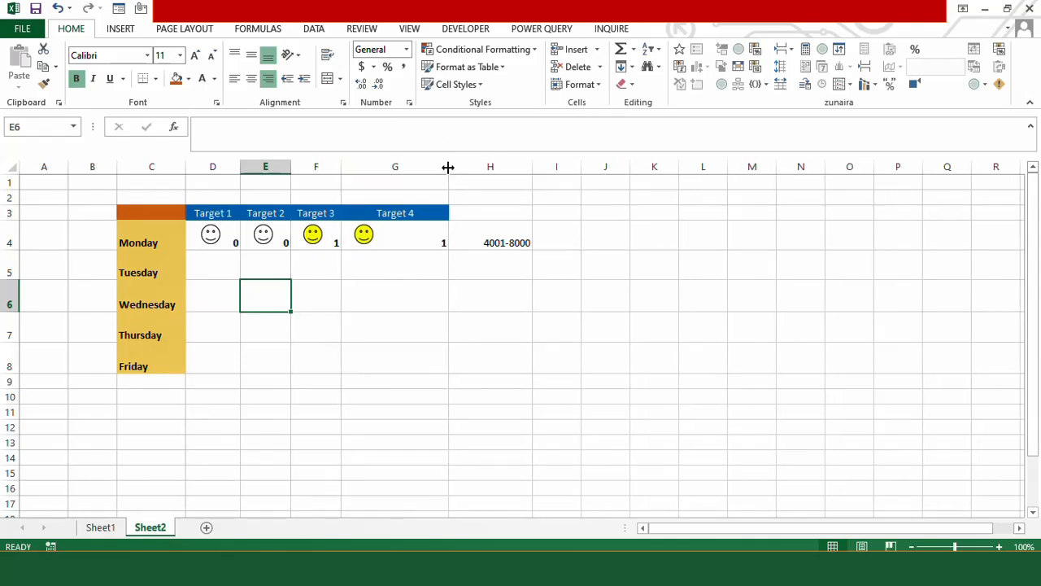
pyautogui.moveTo(447, 168); pyautogui.dragTo(396, 174)
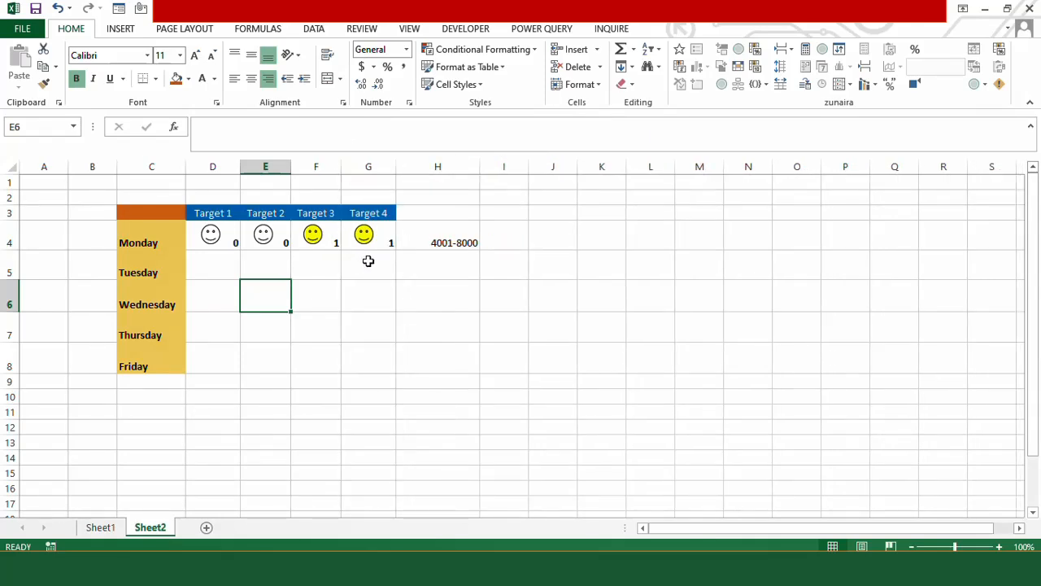
# - Copy Monday's smiley cells D4:G4 into the Tuesday to Friday rows, D5:G8
pyautogui.moveTo(195, 229); pyautogui.dragTo(364, 238)
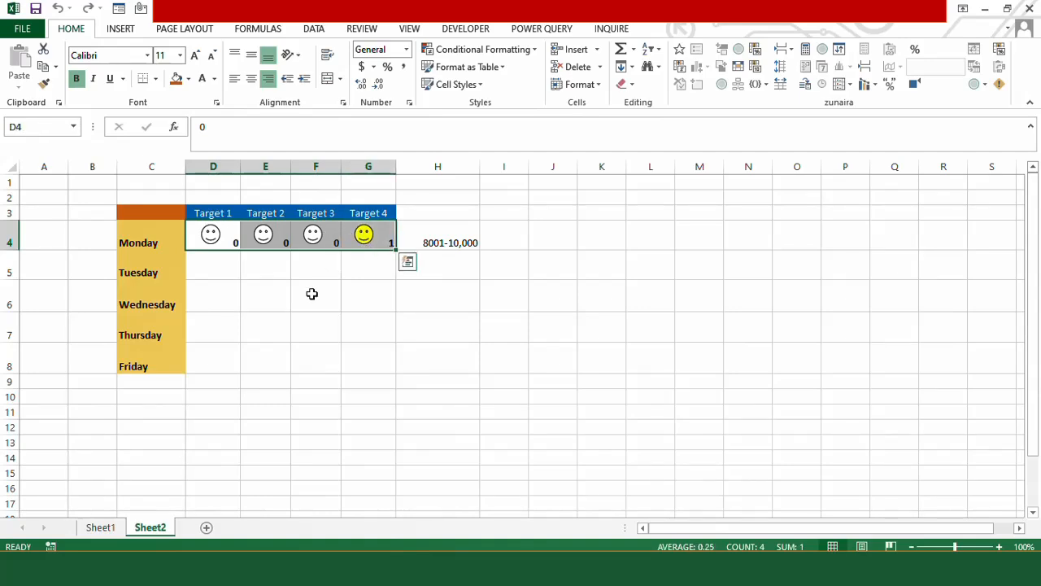
pyautogui.hotkey('ctrl', 'c')
pyautogui.moveTo(216, 262); pyautogui.dragTo(356, 367)
pyautogui.hotkey('ctrl', 'v')
# - Fill the target result formula from H4 down to H8 and widen column H slightly
pyautogui.click(468, 244)
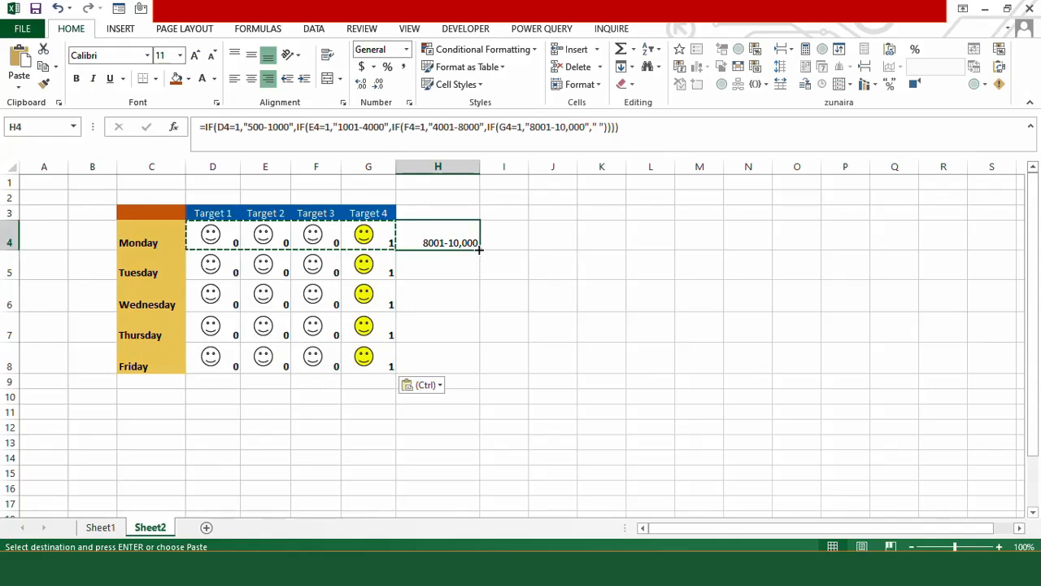
pyautogui.doubleClick(480, 249)
pyautogui.click(525, 286)
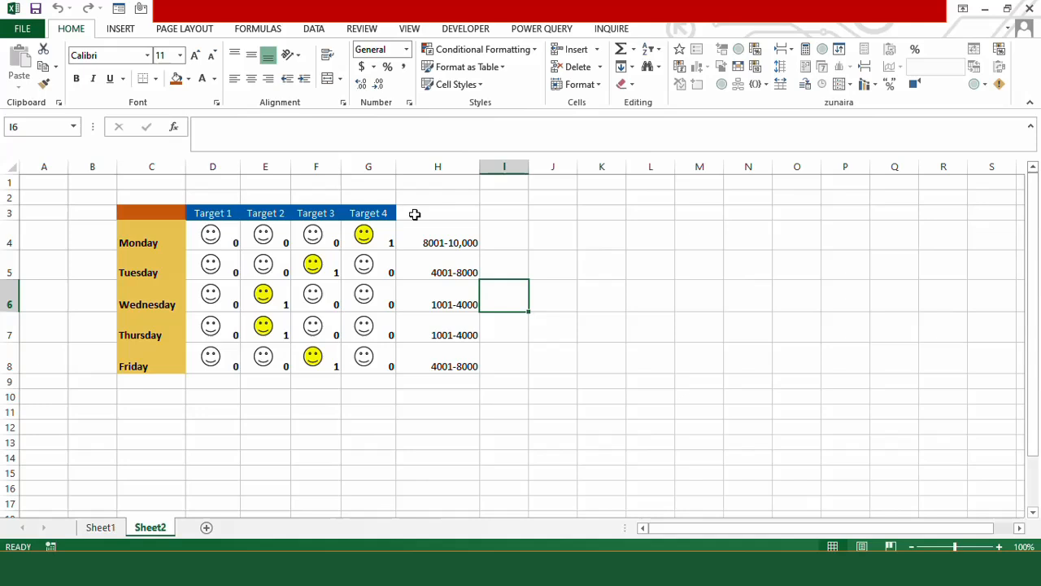
pyautogui.click(414, 214)
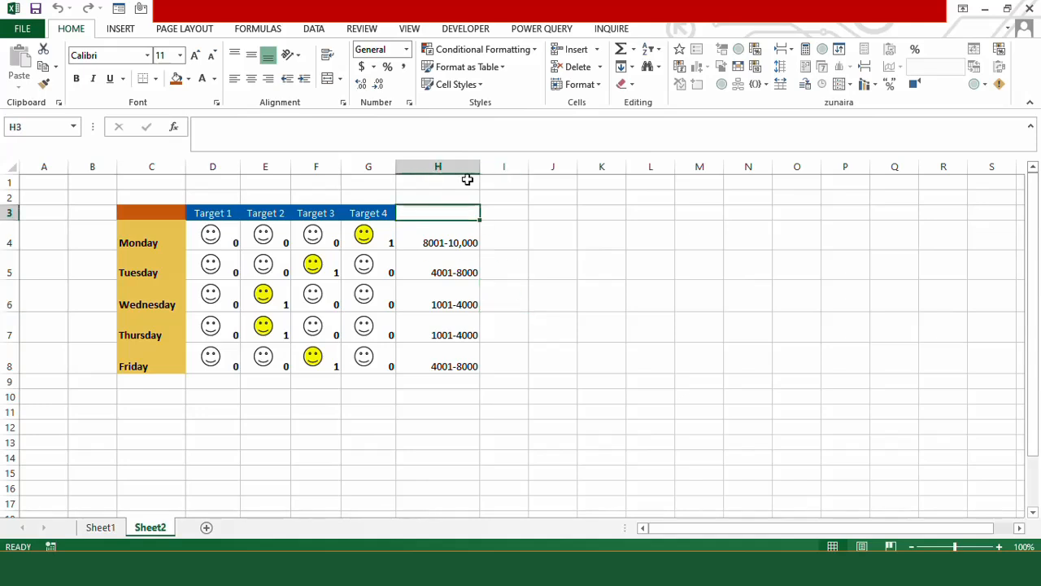
pyautogui.moveTo(479, 166); pyautogui.dragTo(498, 166)
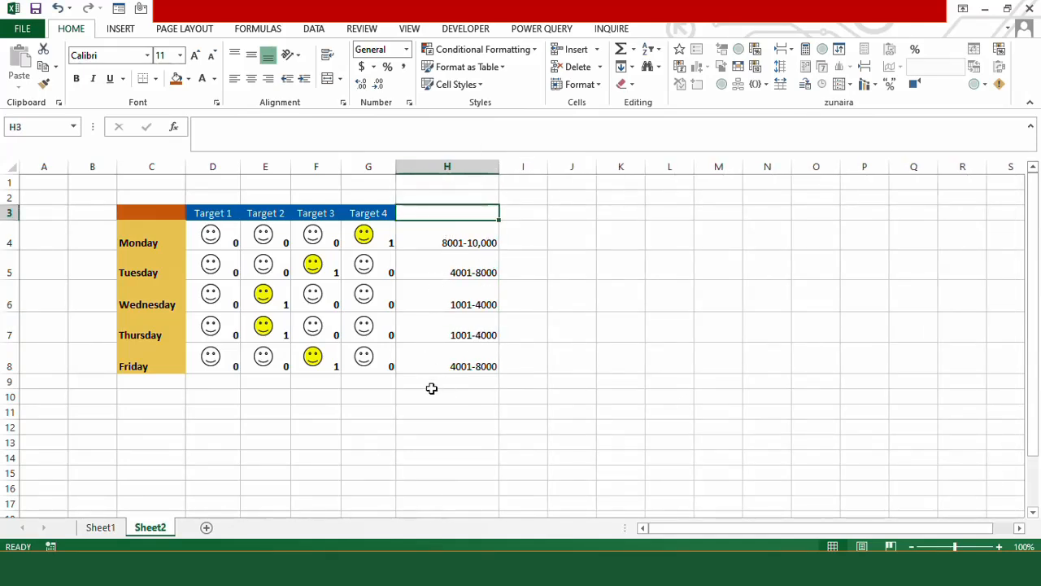
# - Set the font color of D4:G8 to white to hide the 0 and 1 values behind the smileys
pyautogui.moveTo(231, 236); pyautogui.dragTo(373, 358)
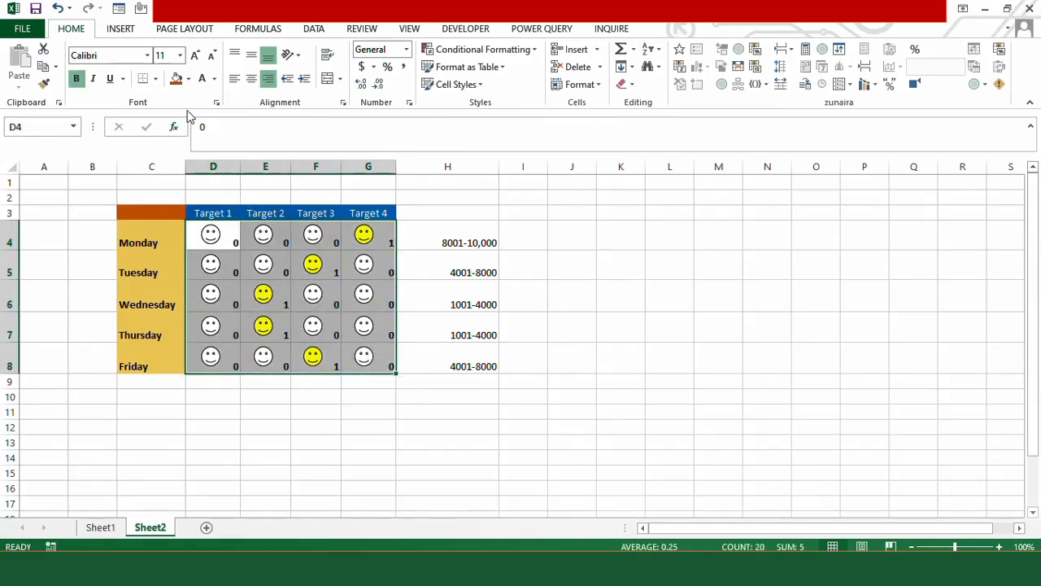
pyautogui.click(203, 81)
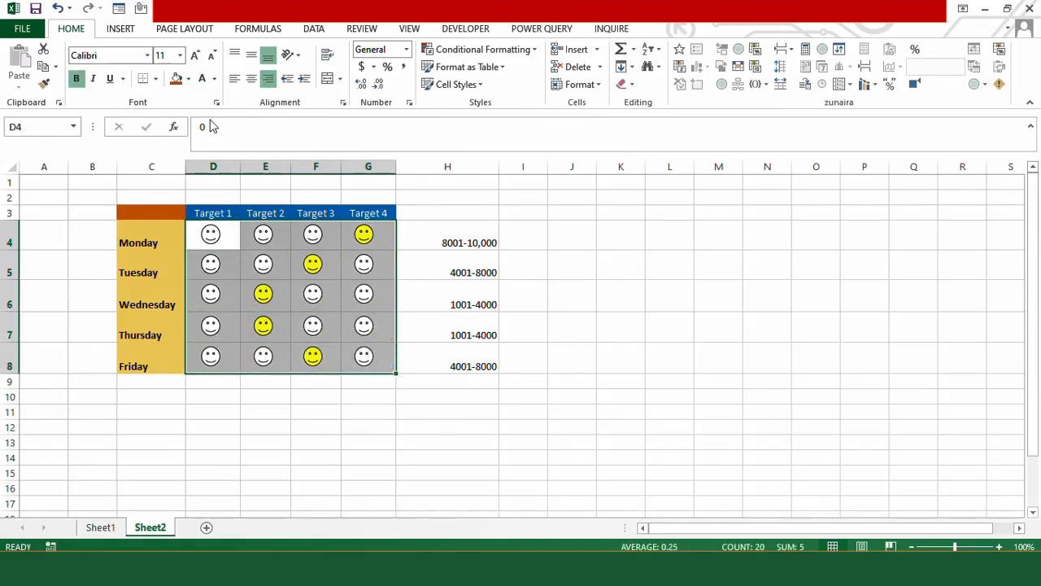
pyautogui.click(263, 412)
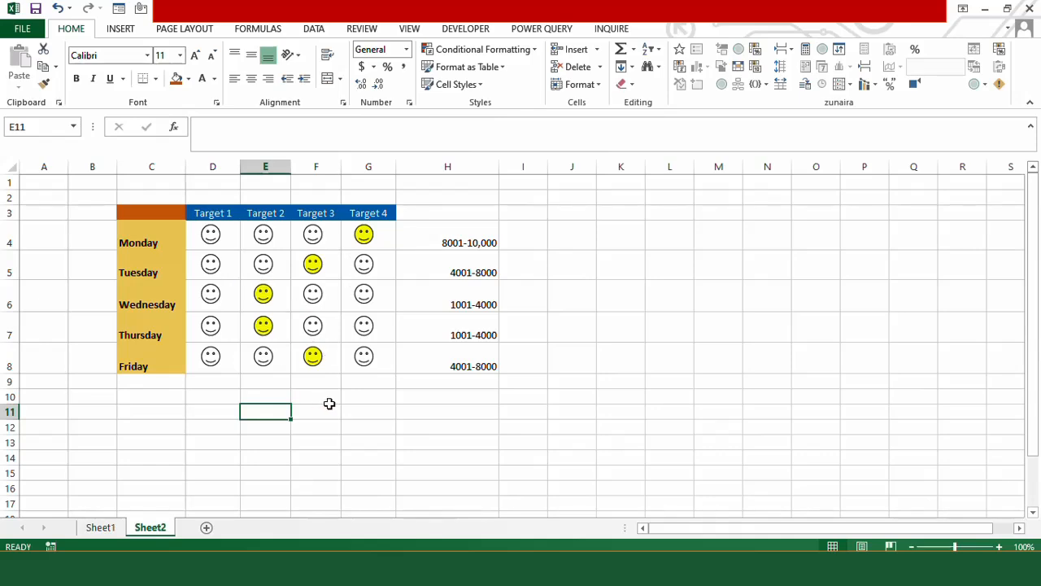
pyautogui.press('F9')
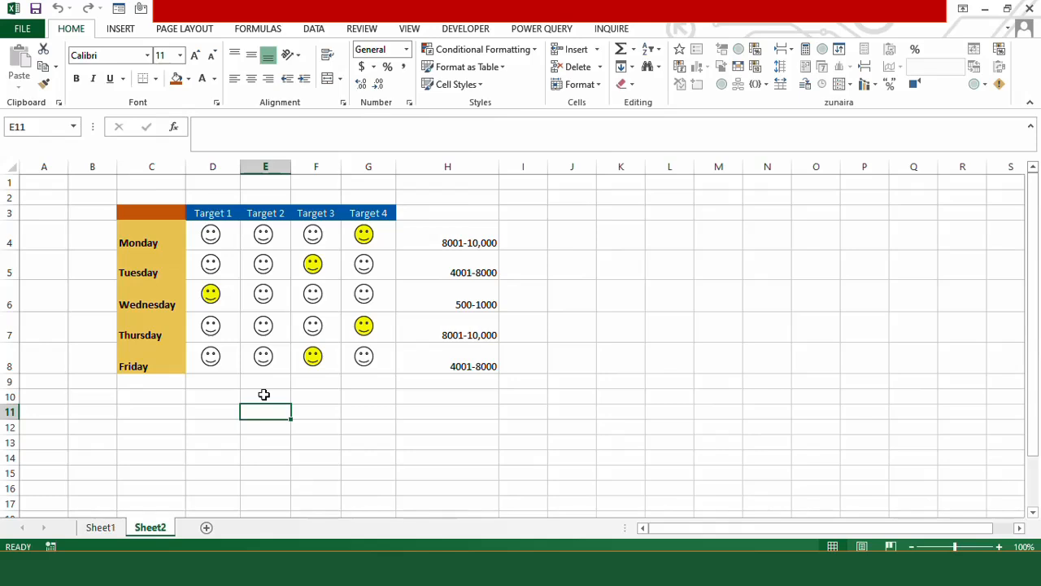